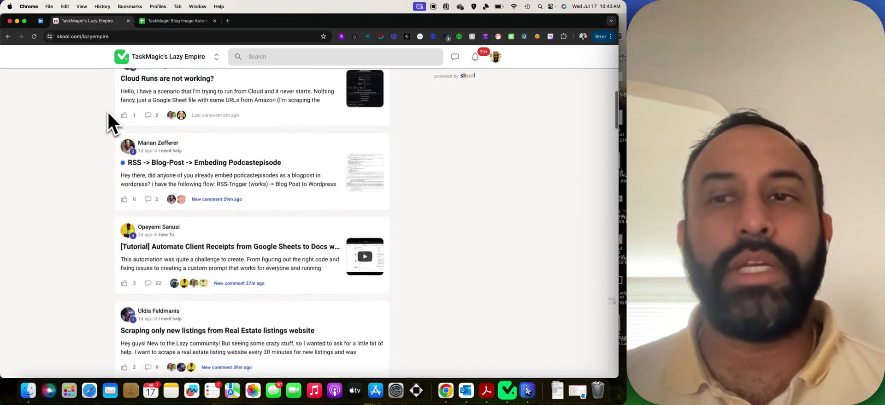
Open the Skool feed post 'Blog posts using AI, like ChatGPT' and read it.
scroll(108, 113, "down", 9)
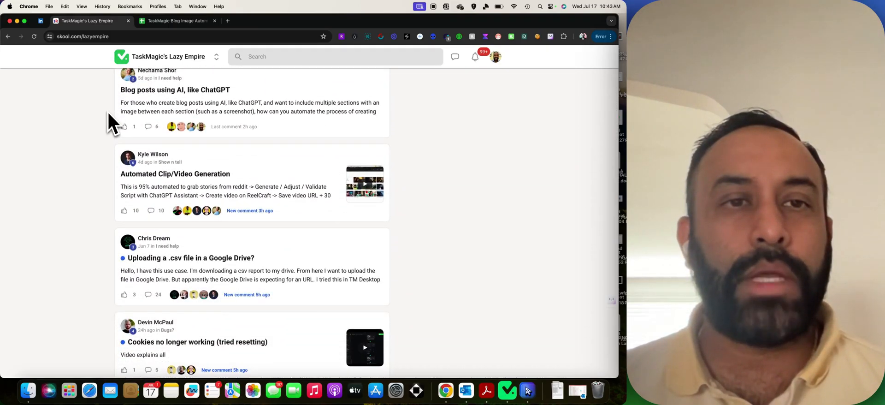
left_click(207, 90)
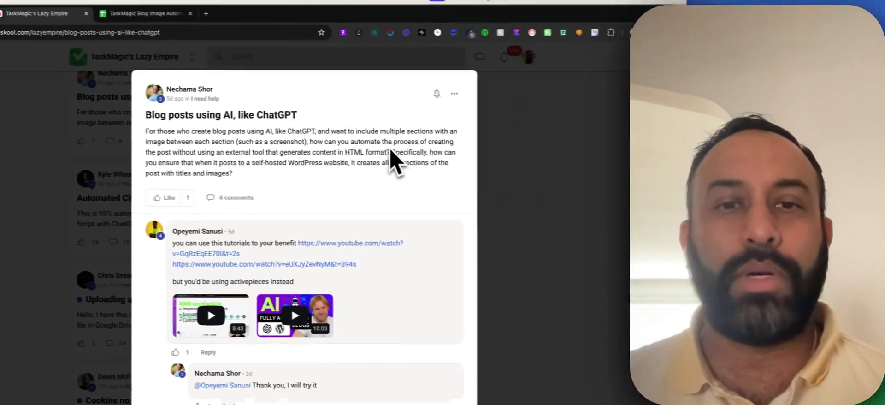
scroll(339, 122, "up", 1)
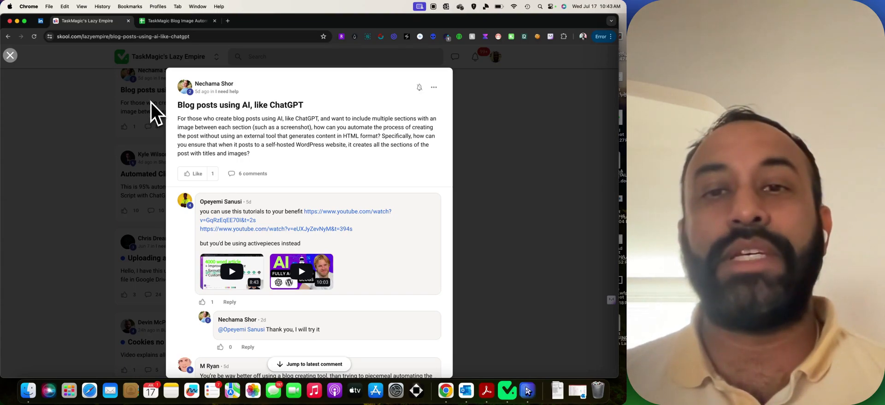
Close the Skool post and switch to the 'TaskMagic Blog Image Automation Tutorial' sheet.
left_click(143, 126)
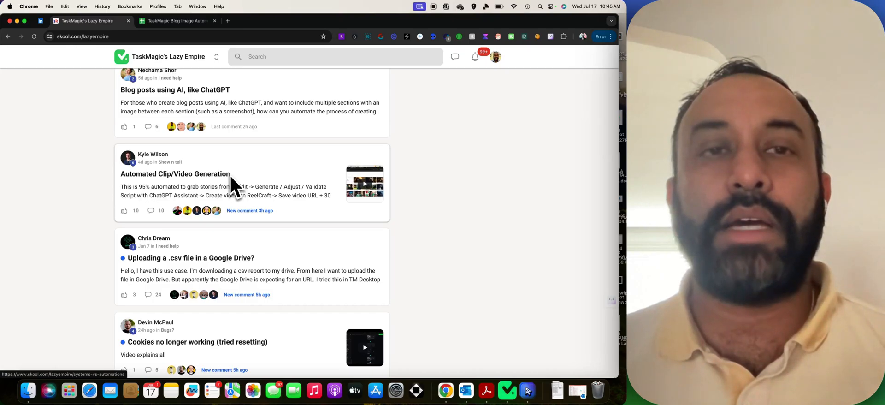
left_click(180, 21)
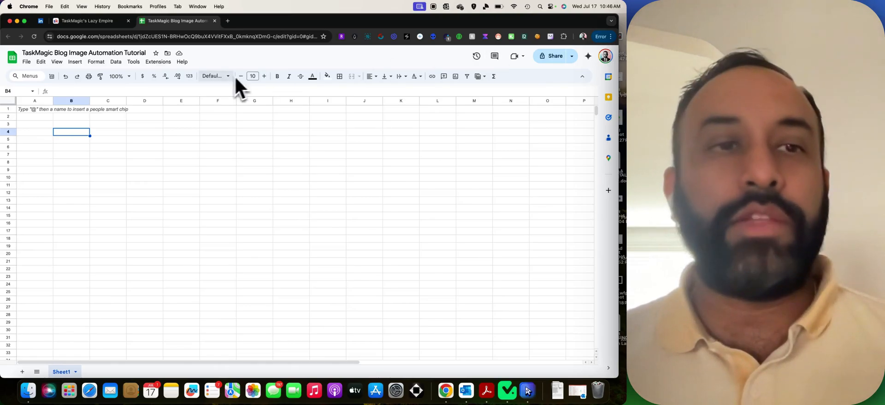
Enter headers HEADING in A1 and IMAGE PROMPT in B1, widening column B.
left_click(32, 111)
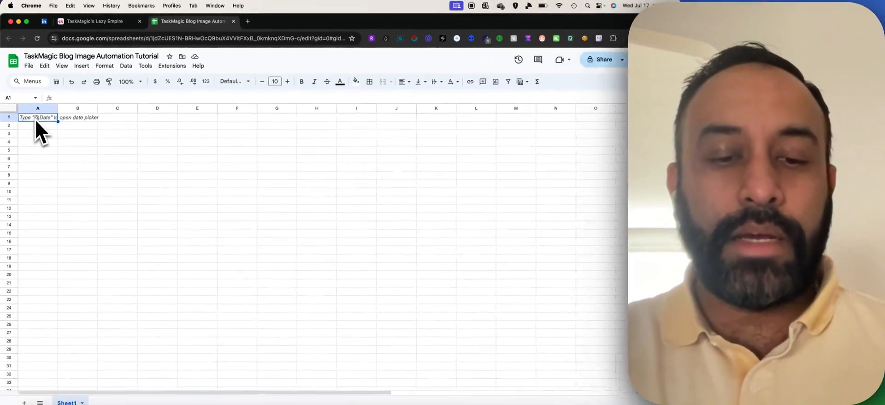
type("H")
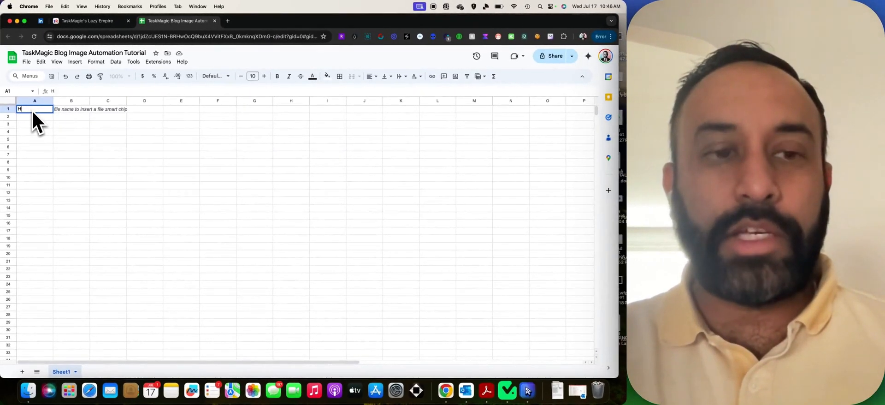
type("EADING")
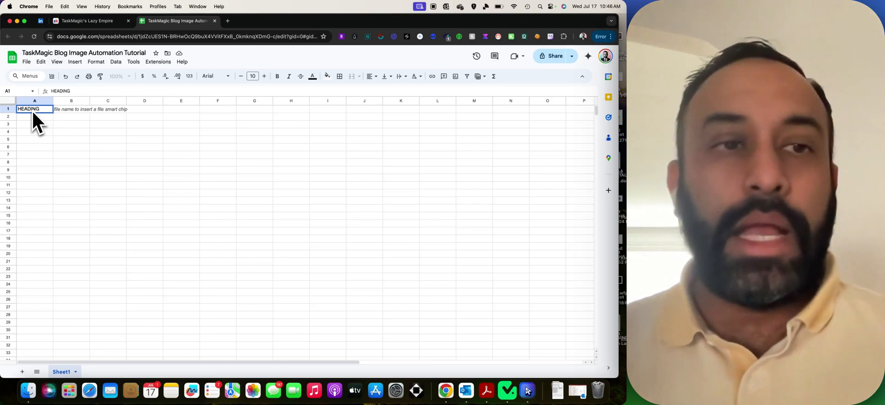
key("Tab")
left_click_drag(90, 101, 145, 100)
type("IMAGE PROMPT")
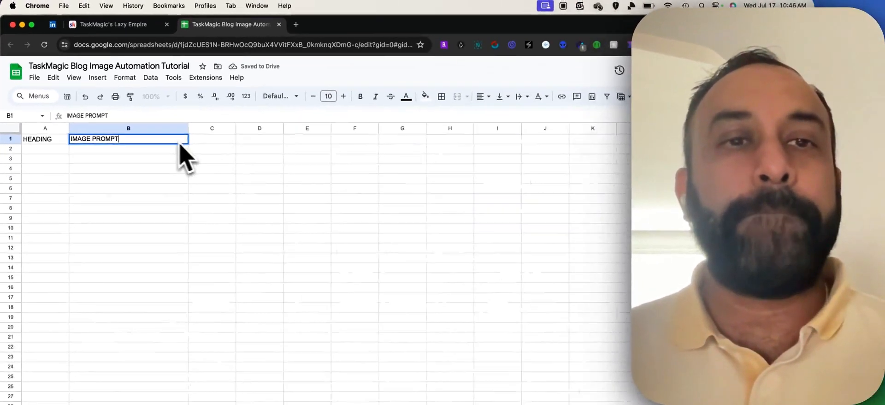
left_click(442, 270)
Add headers IMAGE URL, SEO TERMS and ALT TEXT, widening columns C and A.
left_click_drag(340, 263, 526, 263)
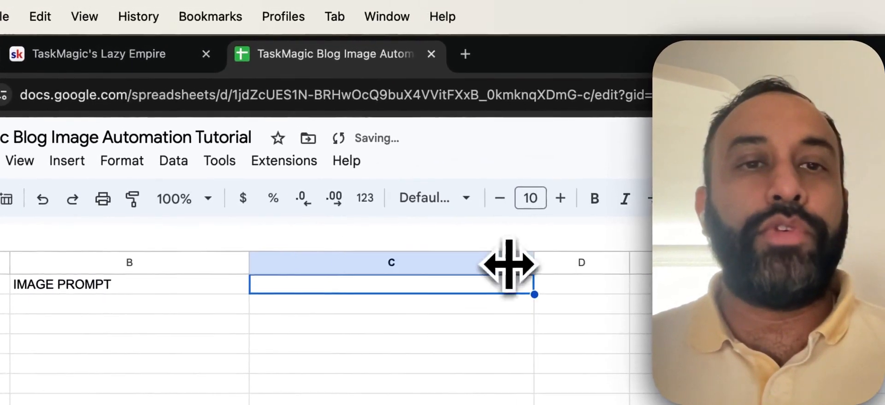
double_click(421, 287)
type("IMAGE URL")
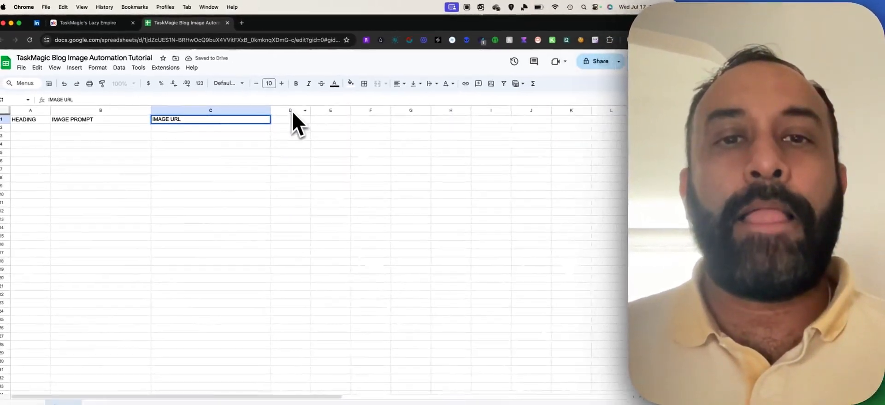
left_click(422, 206)
type("SEO TERMS")
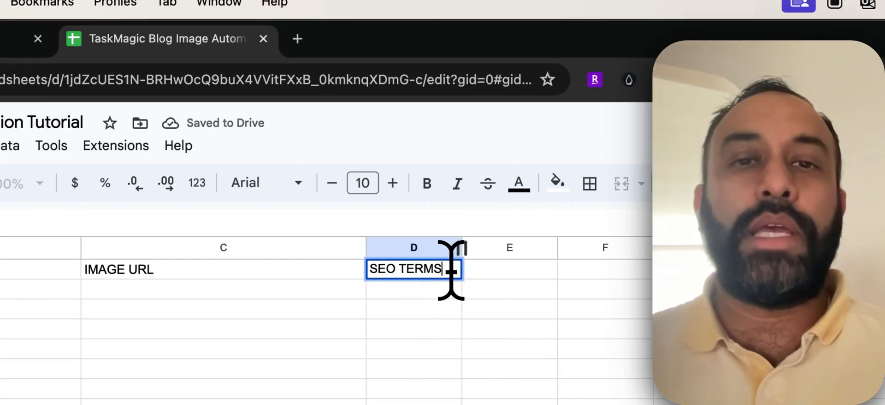
left_click(507, 273)
type("ALT TEXT")
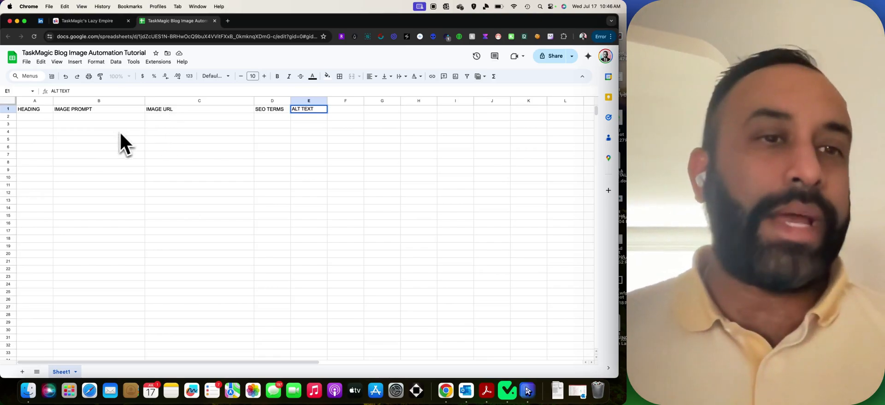
left_click_drag(53, 101, 99, 101)
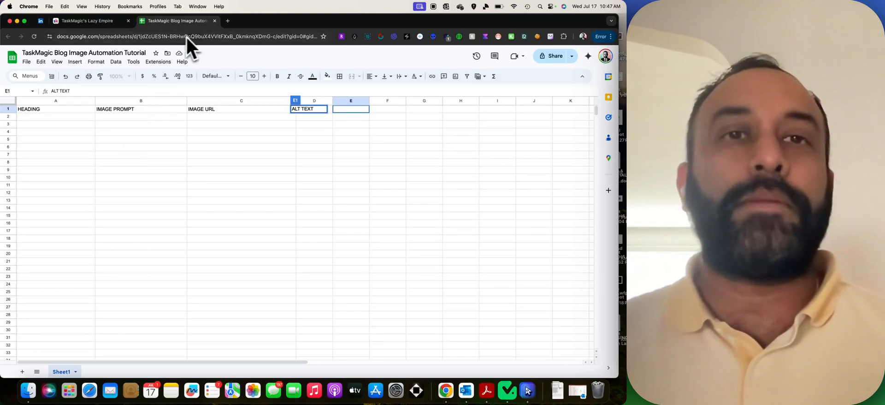
Go to kwhero.com in a new tab and log in to the dashboard.
left_click(228, 21)
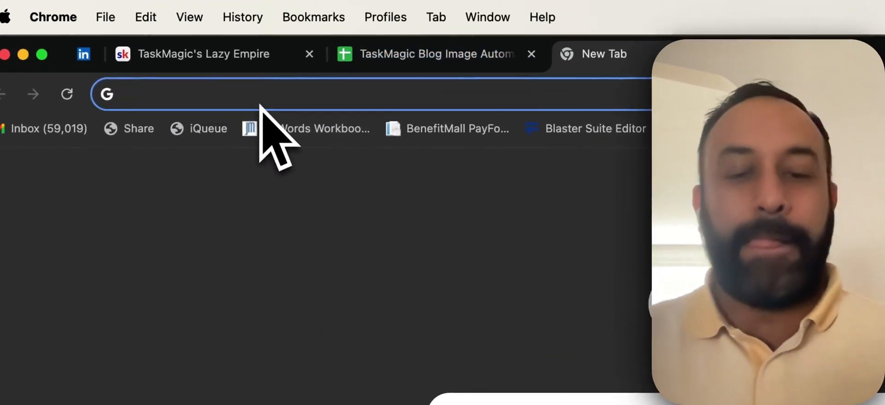
type("kew")
key("BackSpace")
key("BackSpace")
type("whero.com")
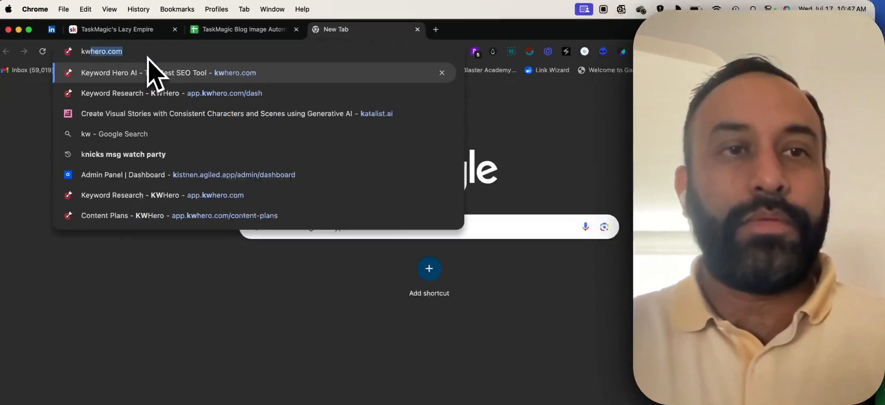
key("Return")
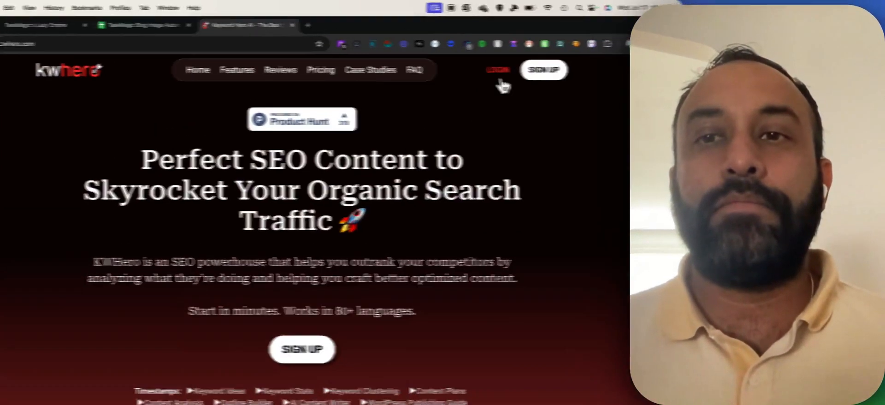
left_click(472, 58)
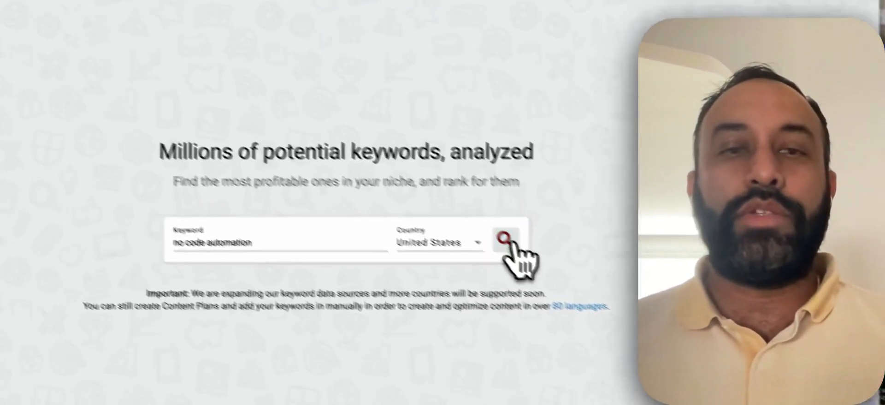
Search 'no code automation', pick 'no code automation tools', and bring up the content plans.
left_click(401, 205)
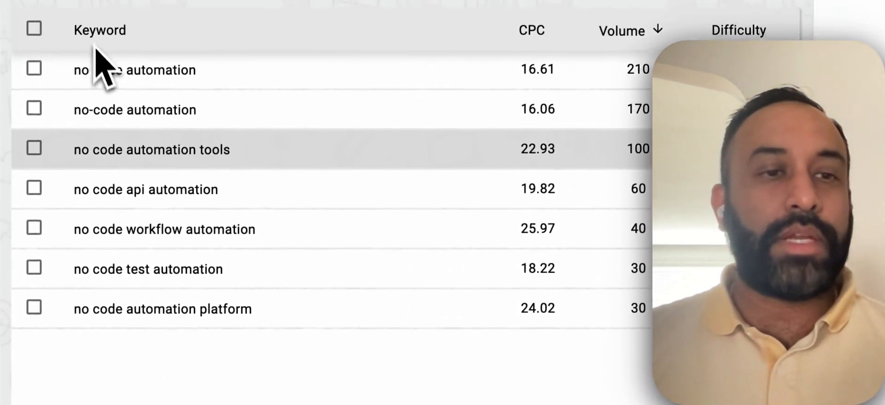
left_click(33, 121)
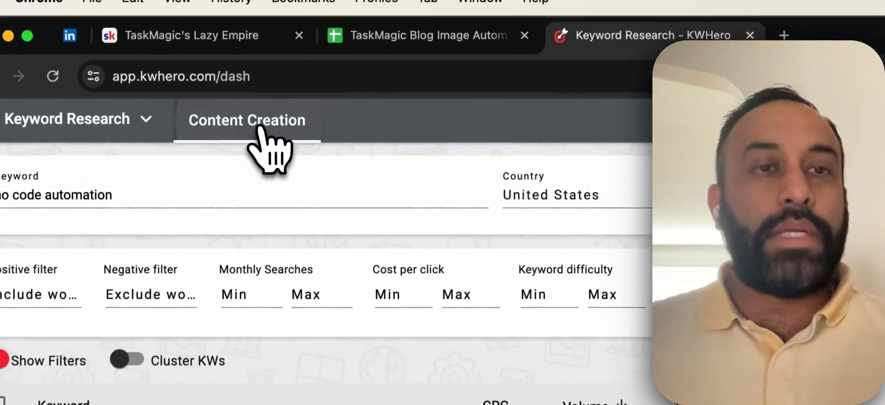
left_click(261, 131)
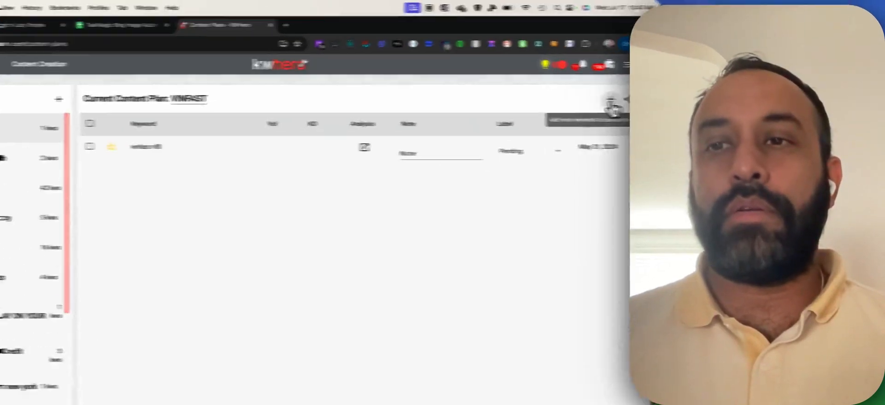
Add 'no code automation tools' to the VINFAST plan and attempt its content analysis.
left_click(585, 82)
type("no code automation tools")
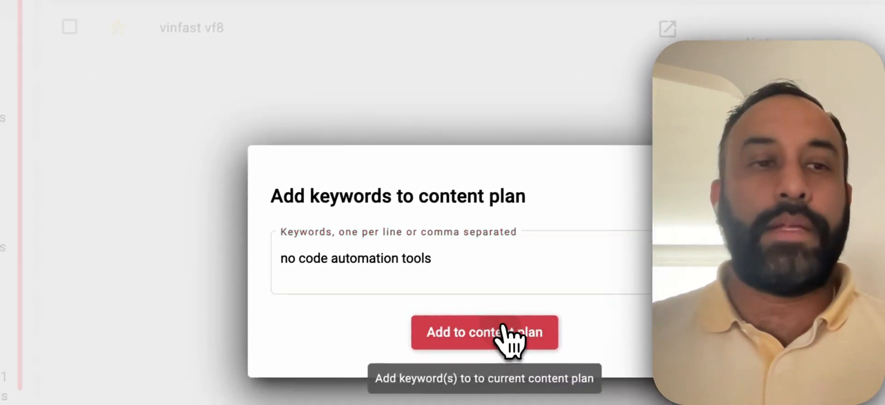
left_click(335, 404)
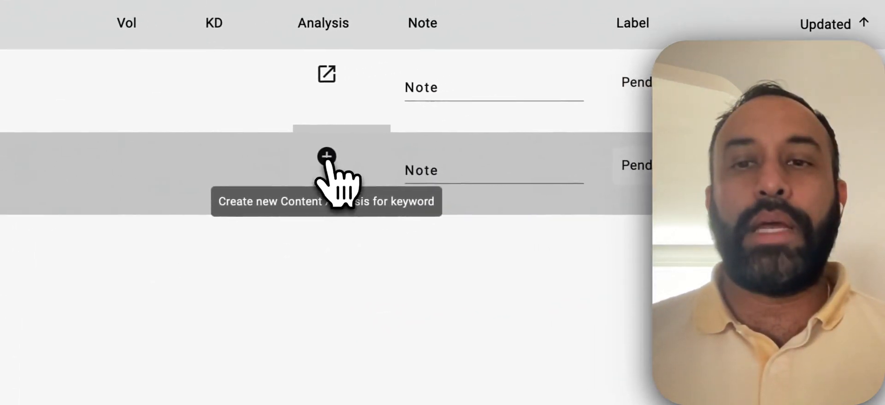
left_click(328, 159)
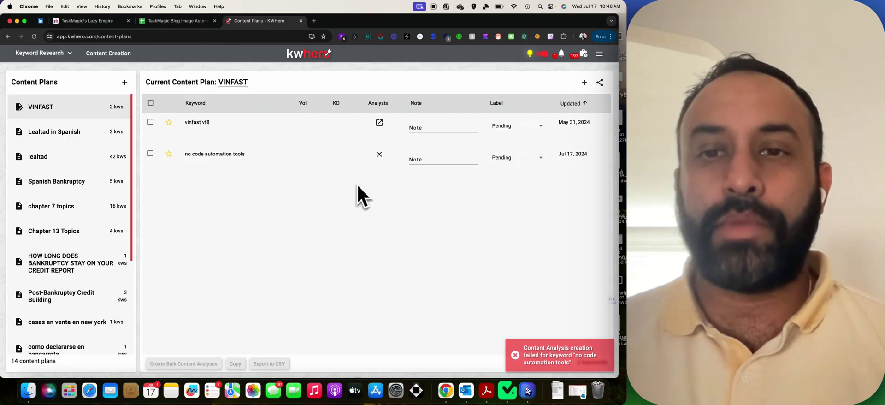
Delete the 'no code automation tools' keyword from the VINFAST content plan.
left_click(150, 153)
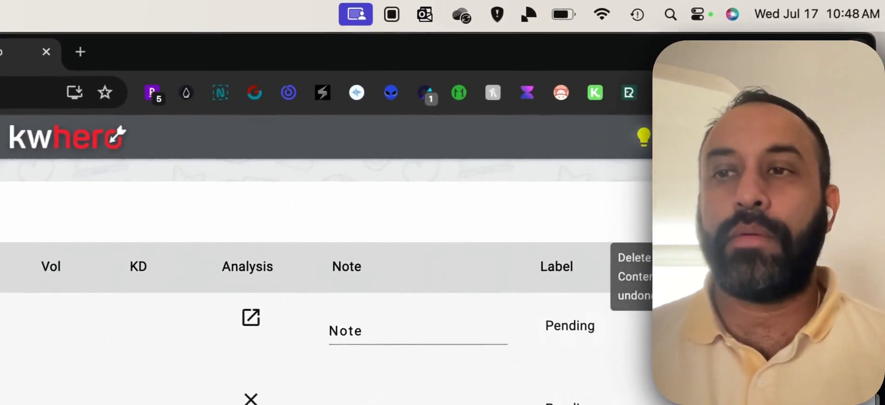
left_click(694, 208)
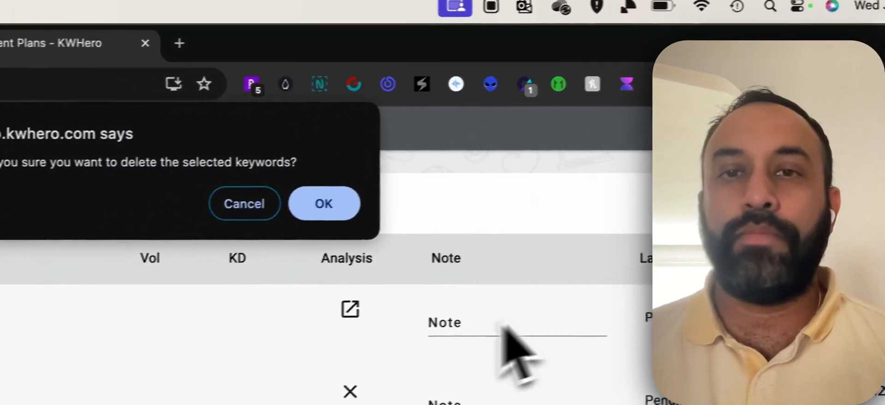
left_click(324, 203)
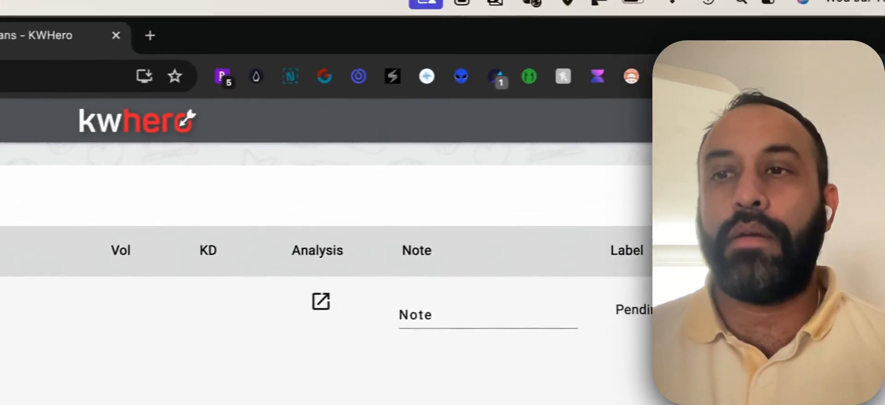
Re-add 'no code automation tools', create its content analysis, and open it in the editor.
left_click(783, 196)
type("no code automation tools")
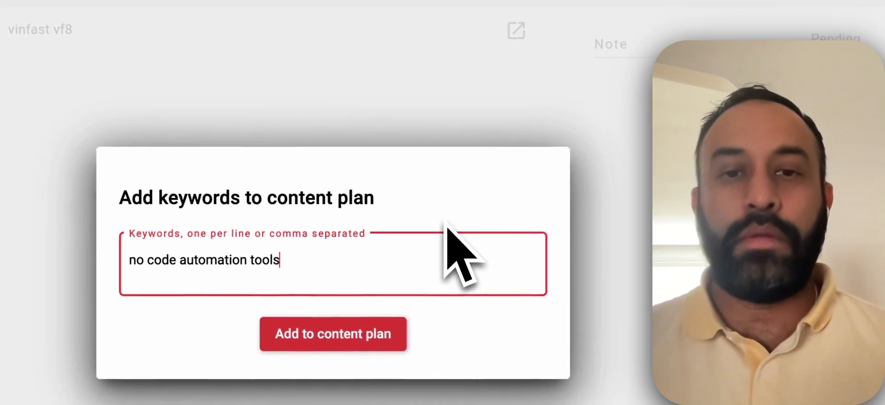
left_click(350, 325)
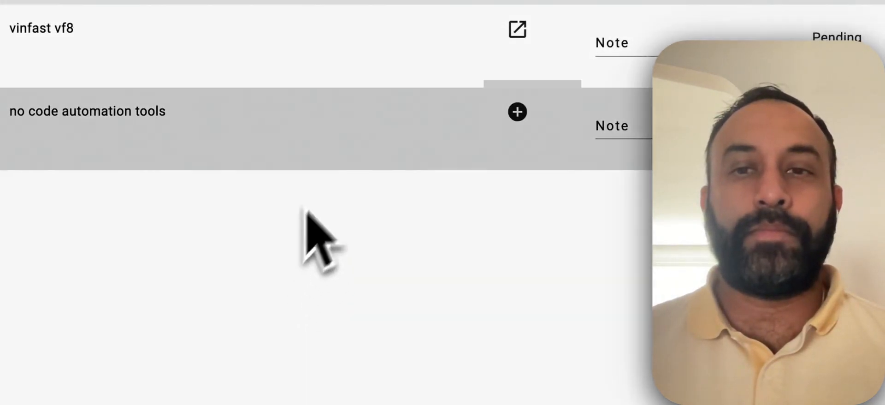
left_click(517, 112)
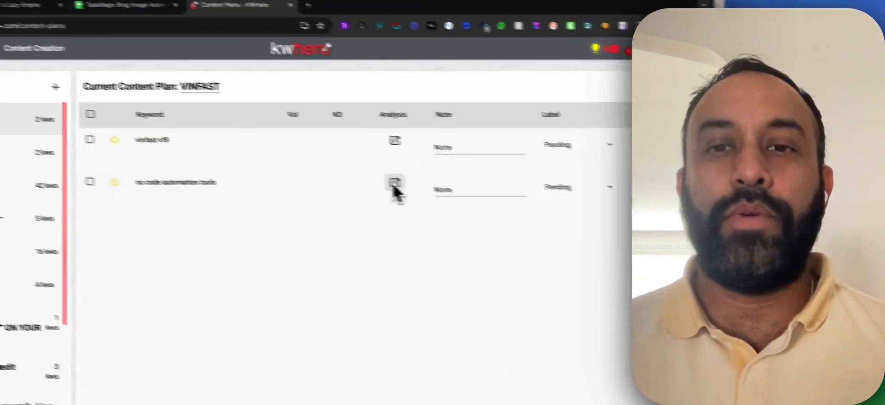
left_click(394, 184)
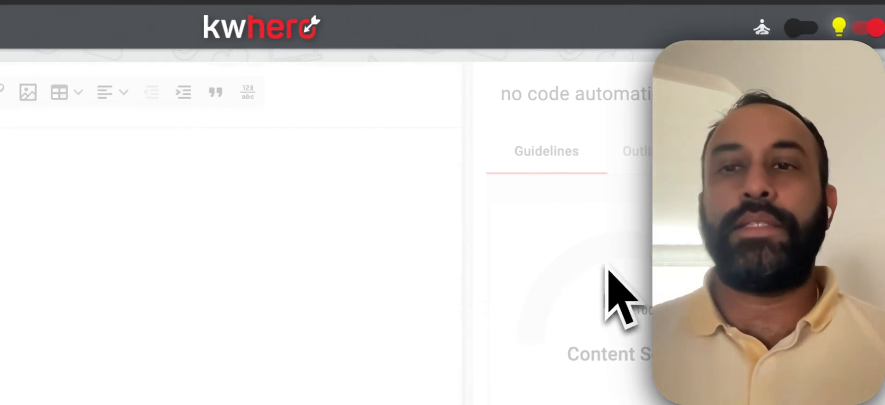
left_click(555, 73)
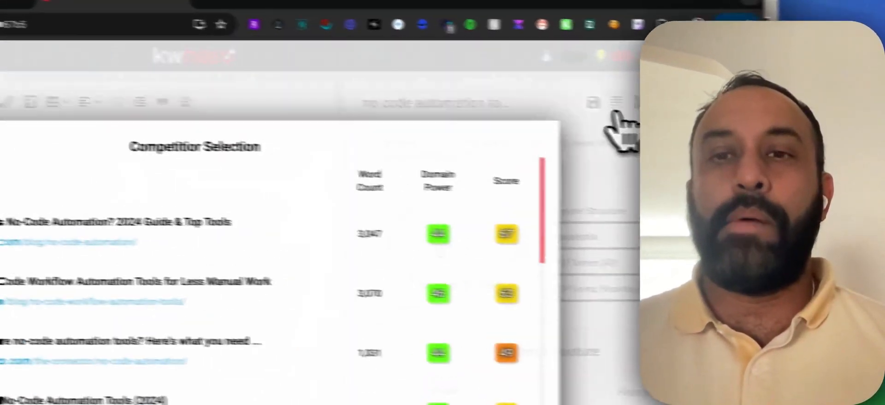
scroll(321, 287, "down", 15)
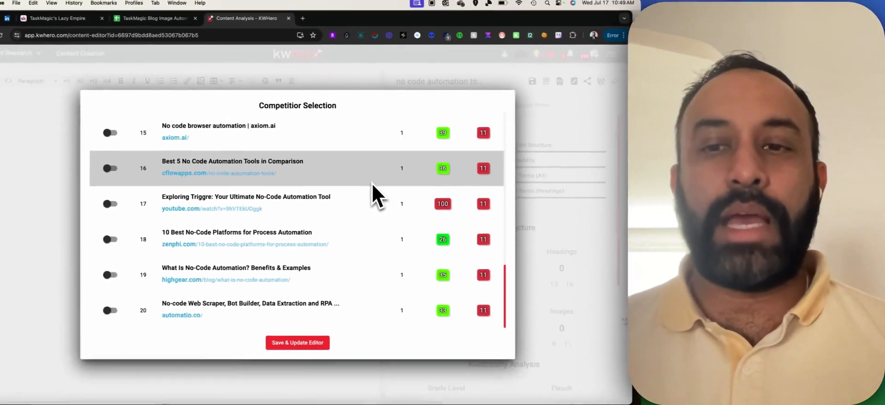
scroll(391, 380, "up", 10)
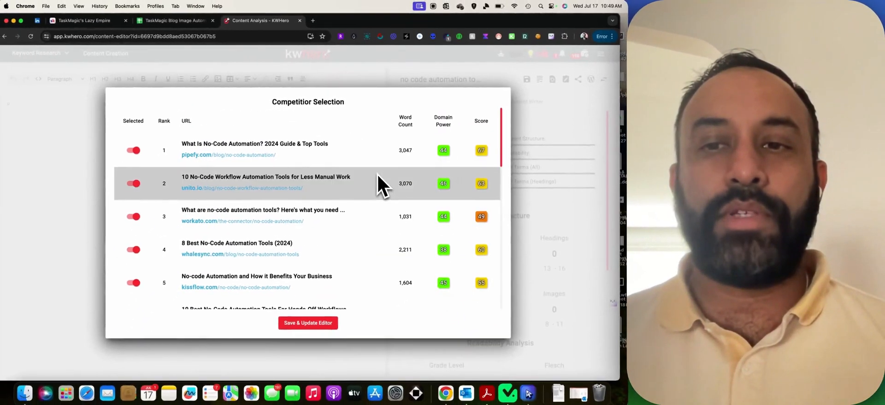
scroll(438, 193, "down", 4)
scroll(442, 201, "up", 5)
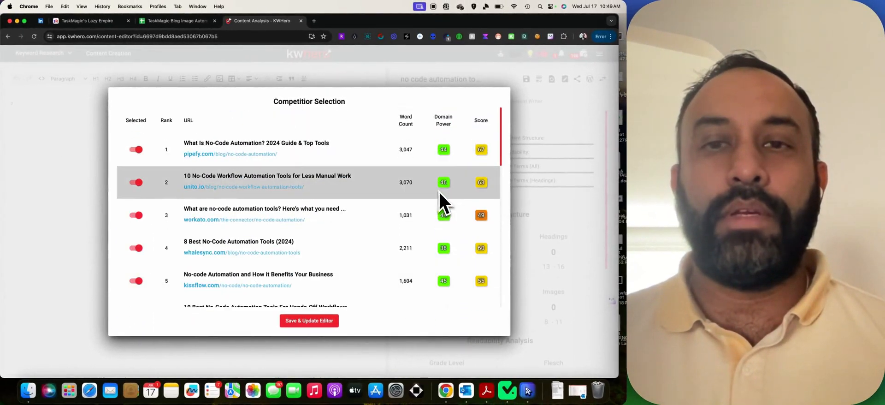
left_click(141, 77)
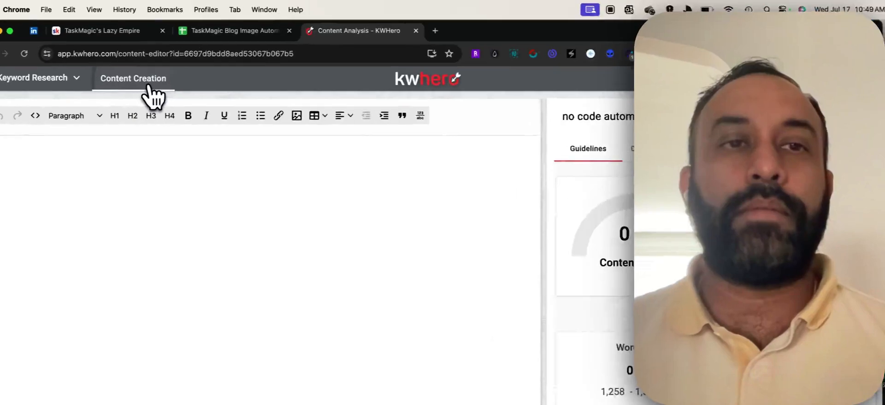
Return to the content plans and delete the 'no code automation tools' keyword.
left_click(115, 55)
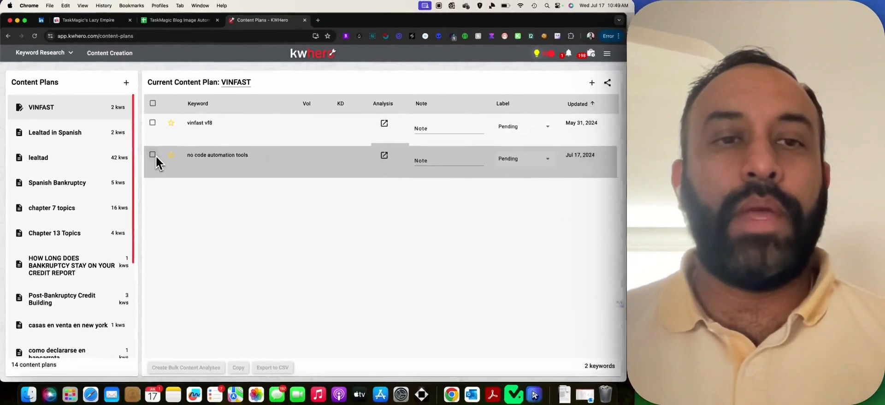
left_click(152, 155)
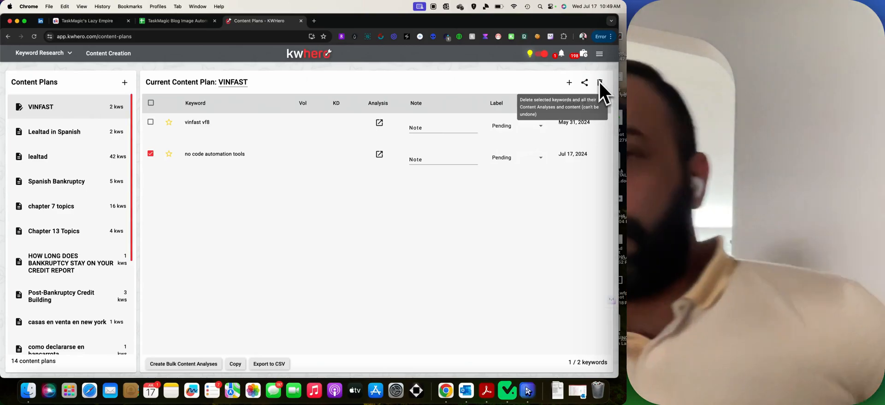
left_click(600, 85)
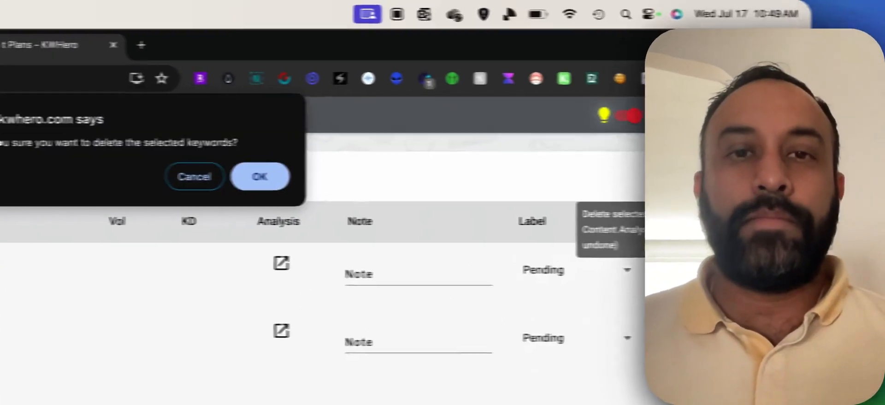
key("Return")
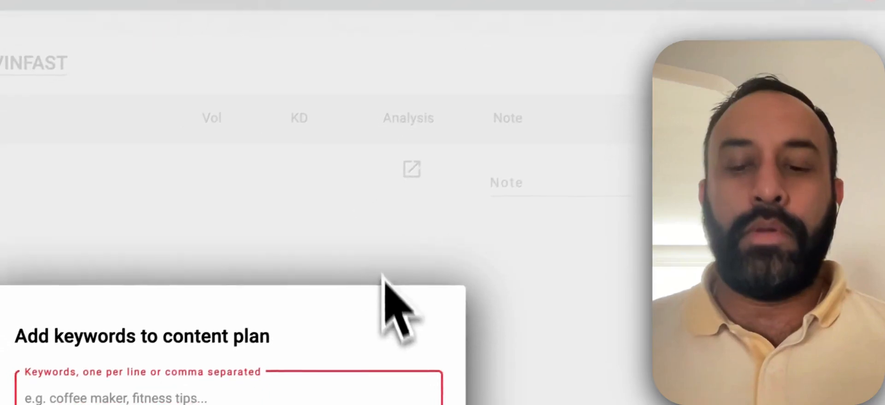
Re-add 'no code automation tools' to VINFAST and create a new content analysis.
type("no code automation tools")
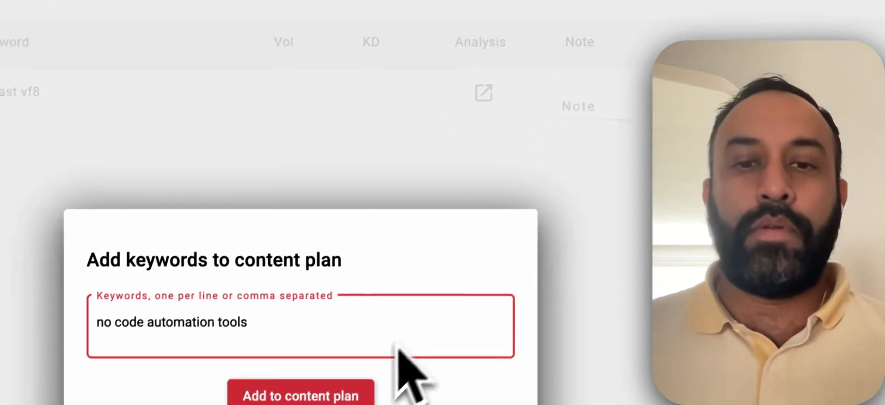
left_click(350, 393)
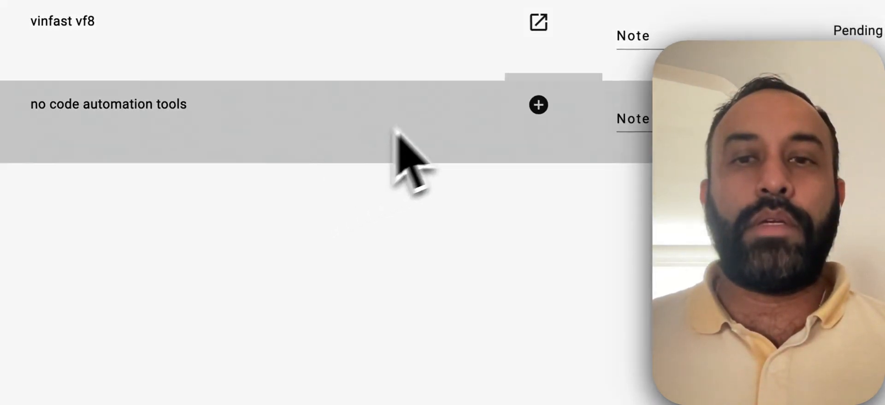
left_click(538, 104)
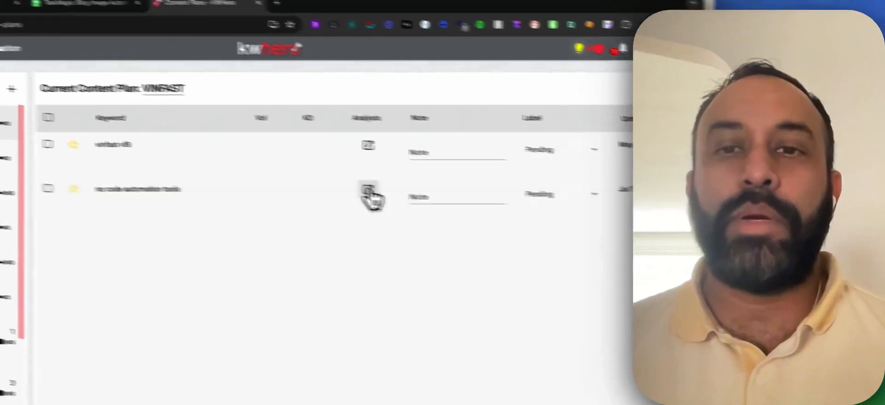
Open the new analysis and save the top five competitor pages to update the guidelines.
left_click(369, 193)
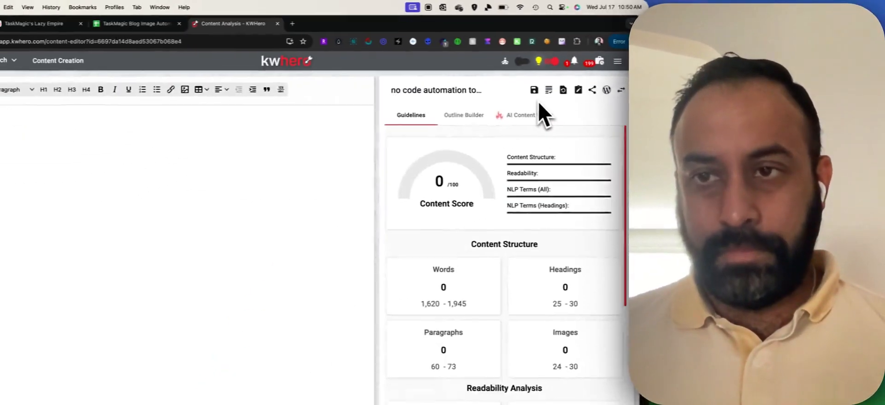
left_click(667, 190)
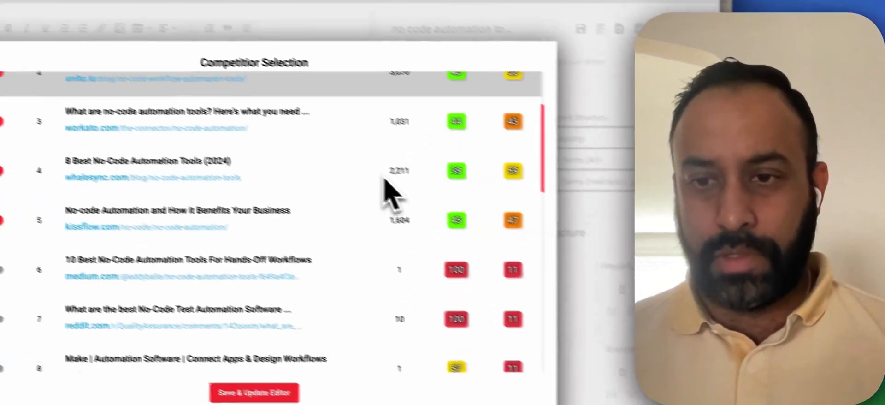
scroll(401, 211, "down", 15)
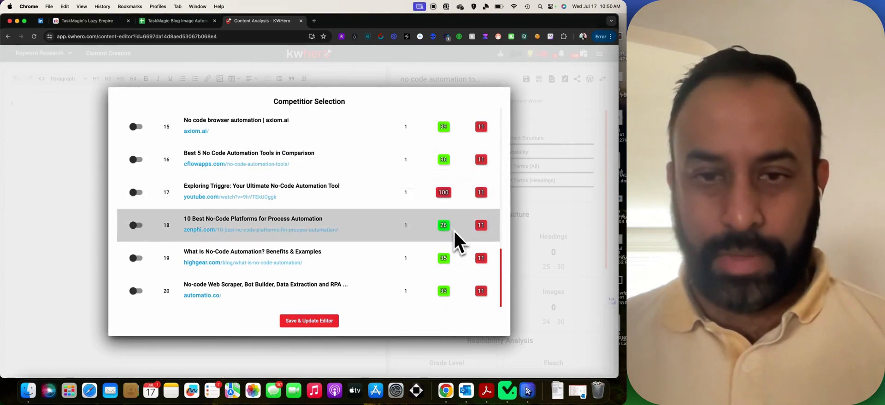
scroll(461, 248, "up", 15)
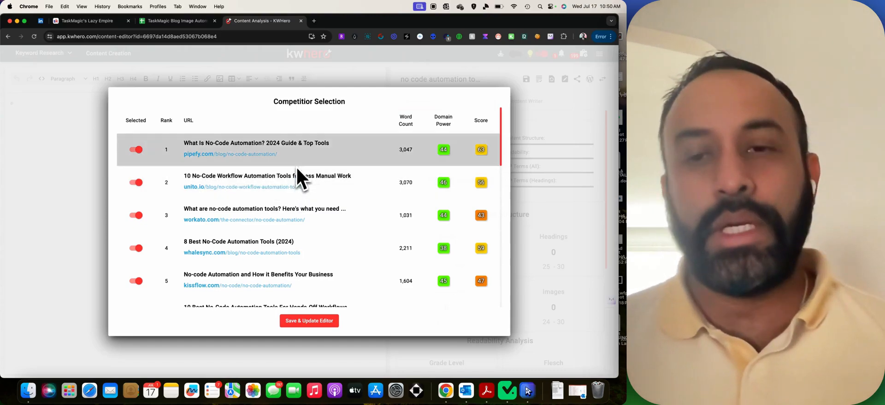
scroll(357, 184, "down", 5)
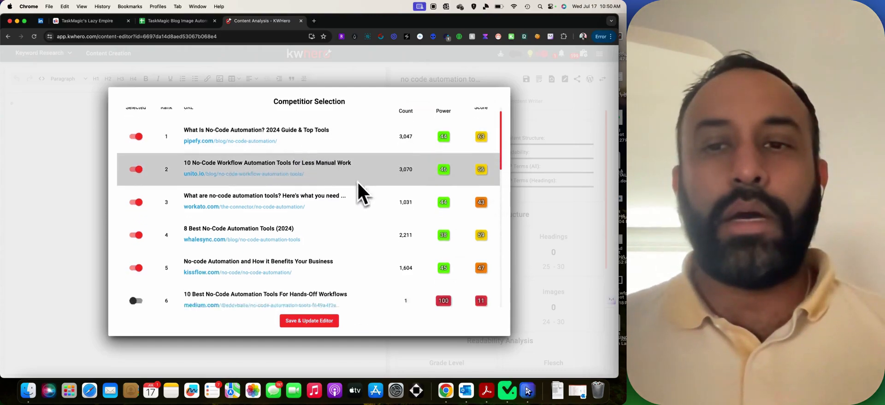
scroll(416, 166, "up", 5)
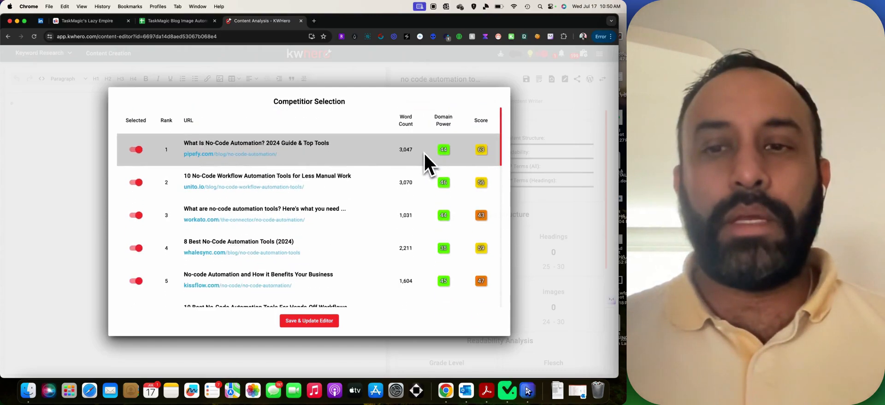
left_click(307, 322)
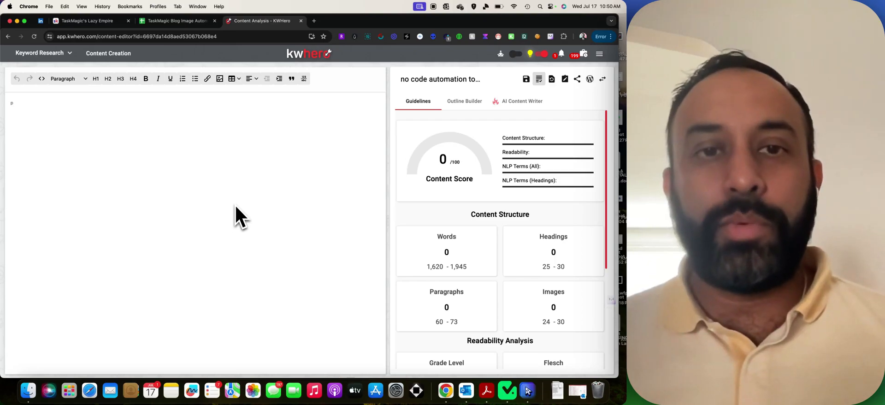
Generate an AI outline in the Outline Builder and review the loaded headings.
left_click(454, 103)
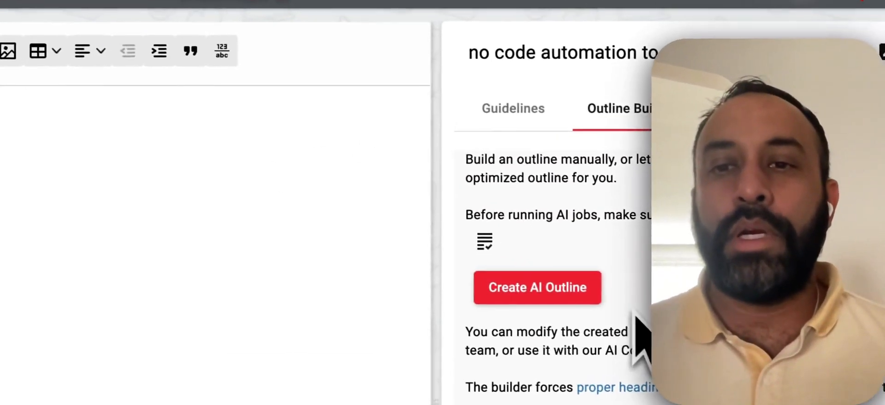
left_click(511, 247)
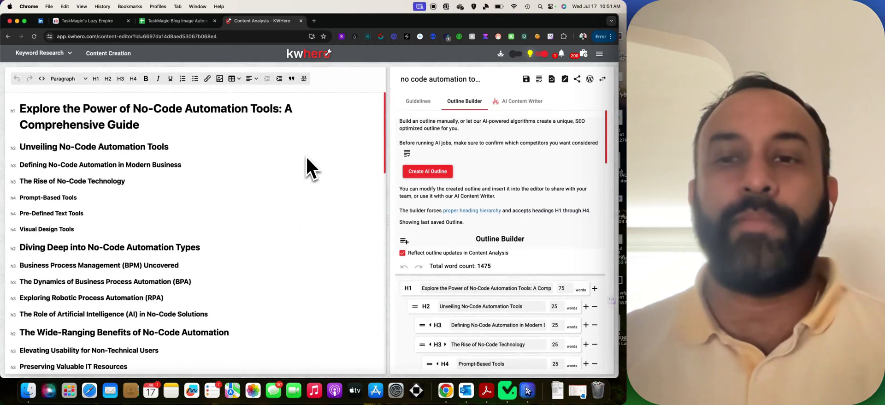
scroll(430, 185, "down", 3)
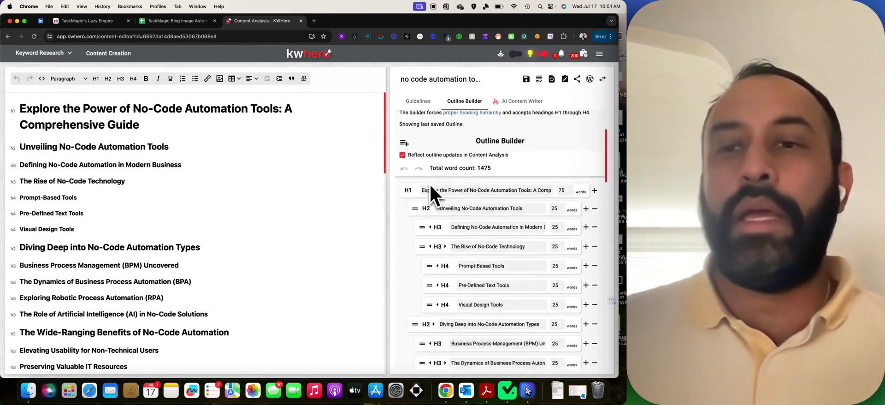
scroll(431, 186, "up", 3)
Set the AI writer to Friendly tone, Beginner content level and second-person voice.
left_click(518, 101)
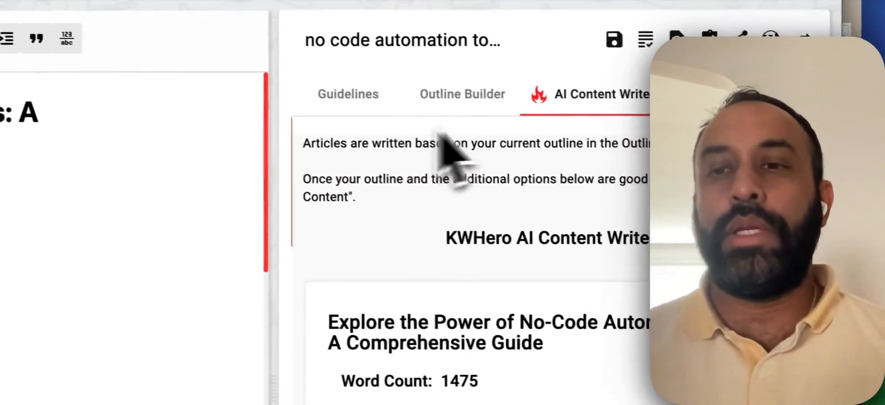
scroll(500, 233, "down", 1)
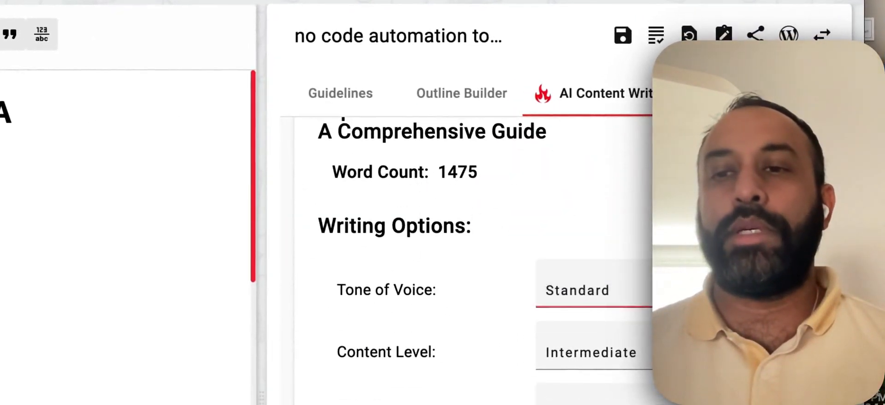
left_click(597, 290)
left_click(594, 330)
scroll(641, 300, "down", 2)
left_click(618, 291)
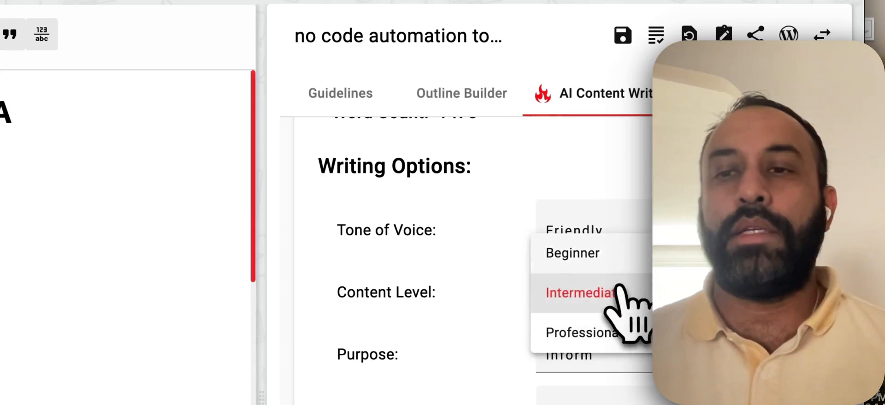
left_click(608, 253)
scroll(636, 295, "down", 3)
left_click(634, 306)
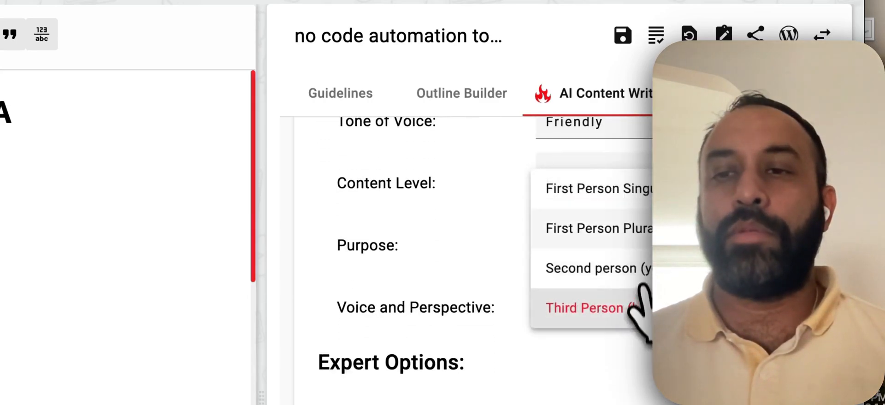
left_click(641, 267)
Start AI writing of the full article with NLP optimization left on.
scroll(587, 306, "down", 3)
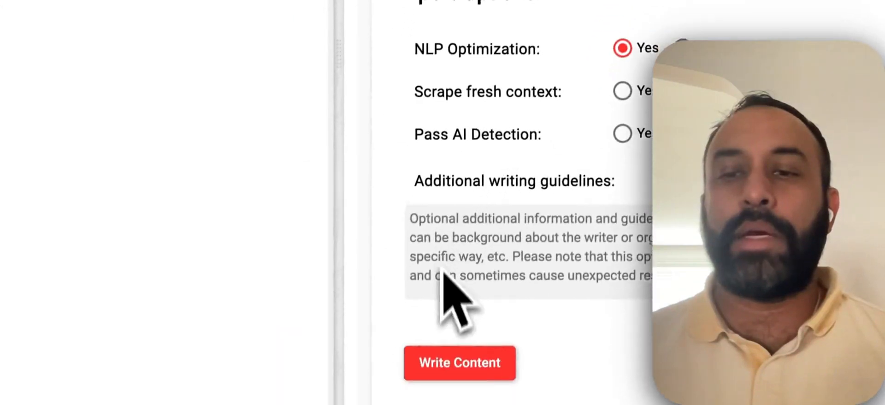
scroll(475, 248, "down", 1)
left_click(466, 363)
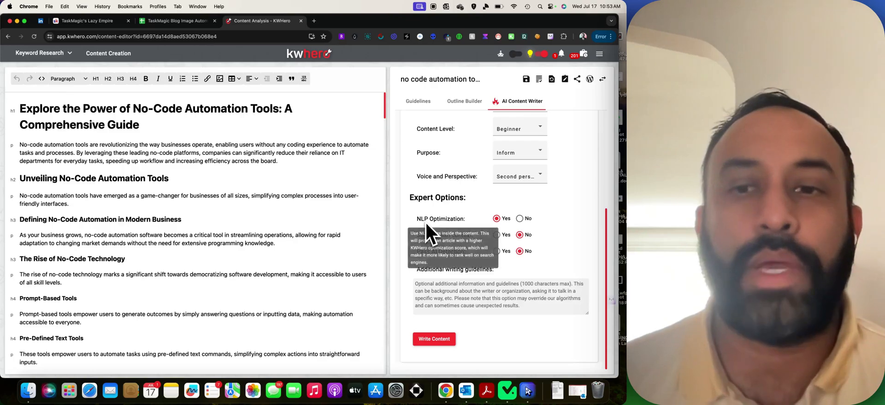
Read through the generated article in KWHero, then bring up the 'TaskMagic Blog Image Automation Tutorial' sheet.
scroll(306, 189, "down", 1)
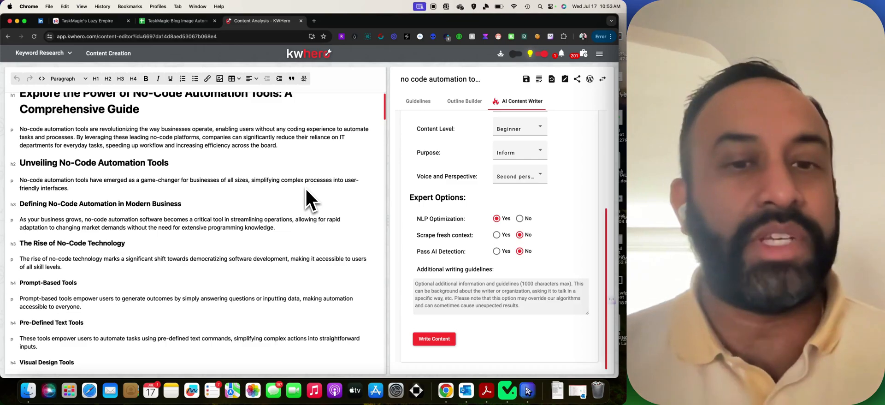
scroll(306, 194, "down", 15)
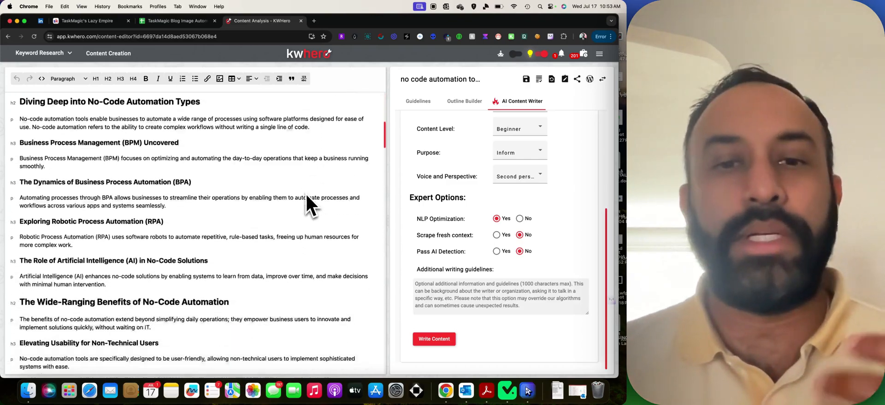
scroll(306, 194, "down", 20)
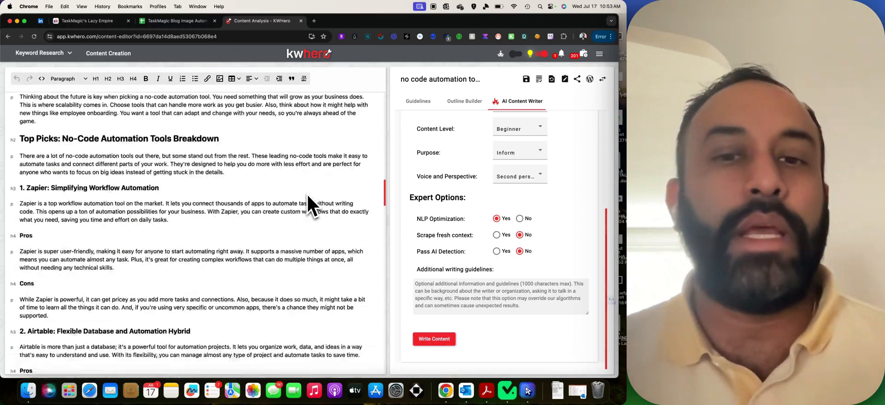
scroll(308, 194, "down", 10)
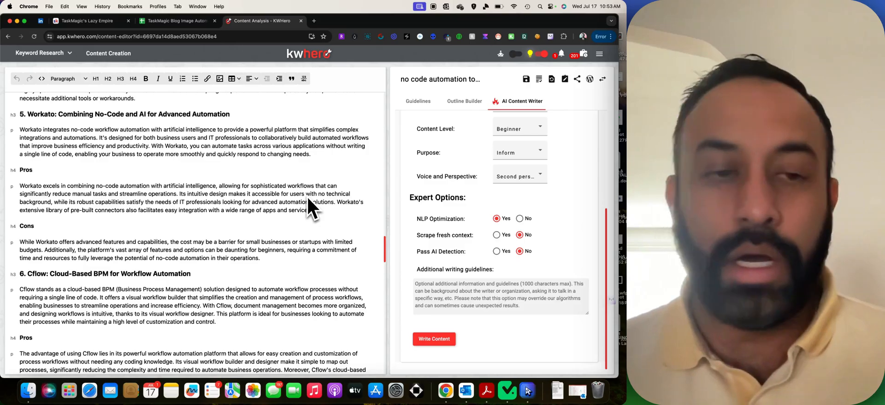
scroll(307, 198, "down", 20)
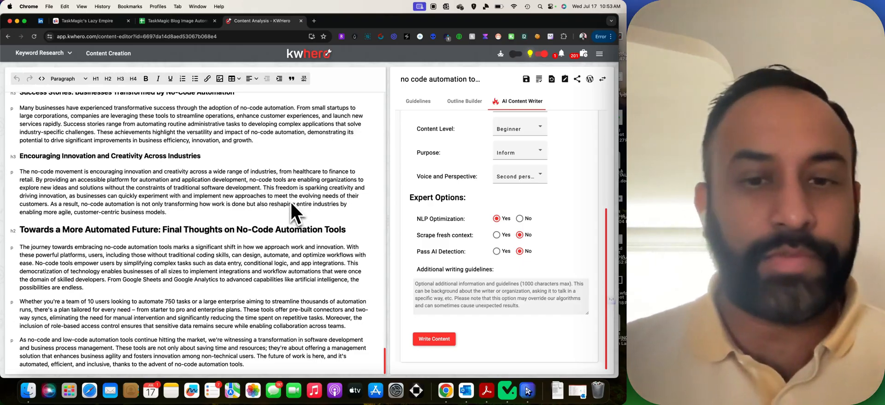
scroll(292, 202, "up", 20)
scroll(290, 198, "up", 15)
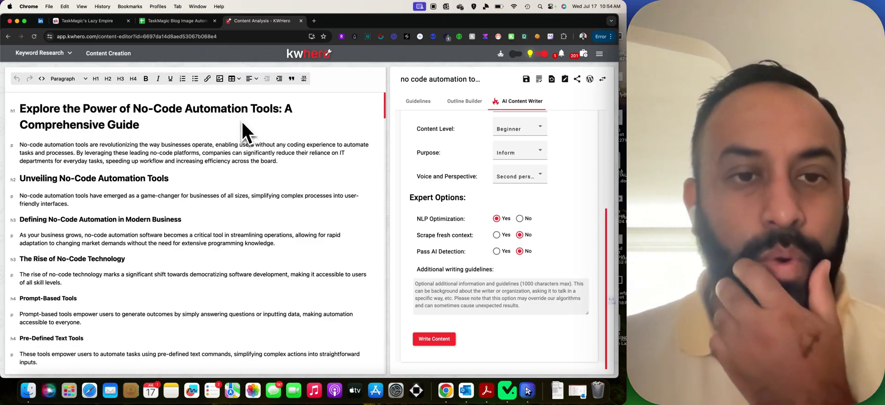
scroll(227, 135, "down", 3)
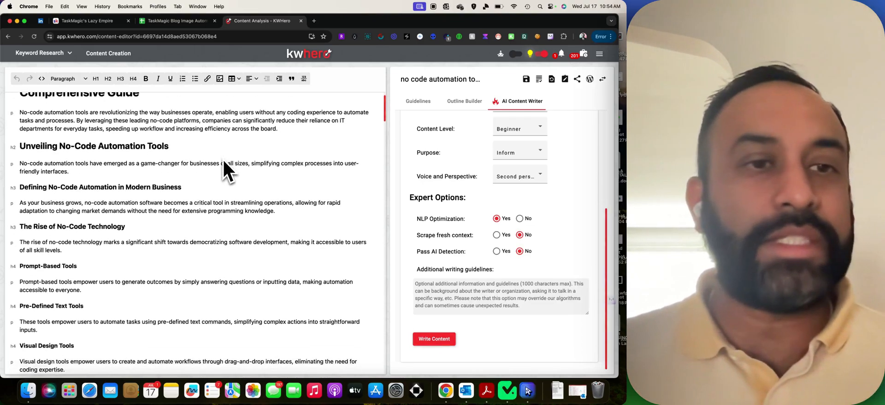
scroll(220, 155, "down", 6)
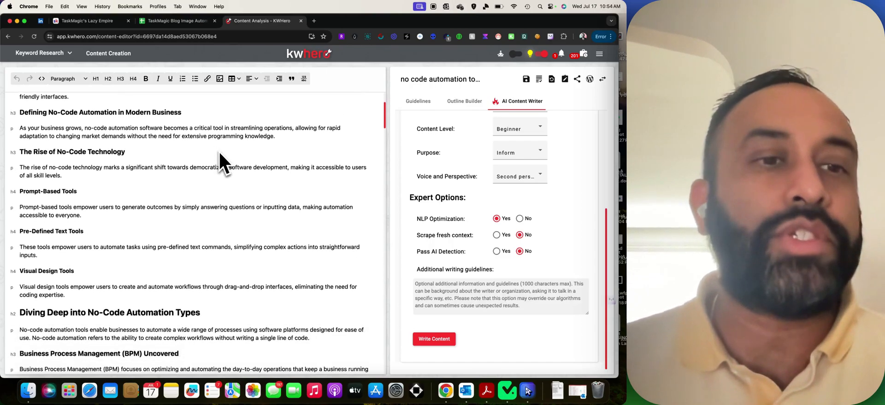
scroll(227, 159, "down", 4)
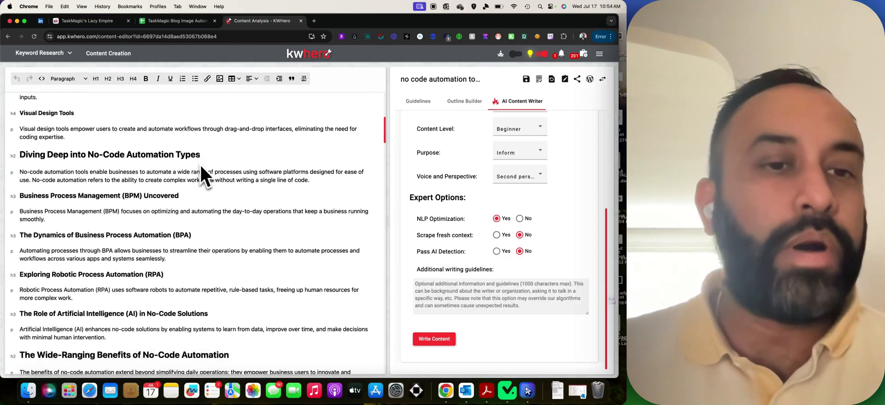
scroll(226, 192, "down", 1)
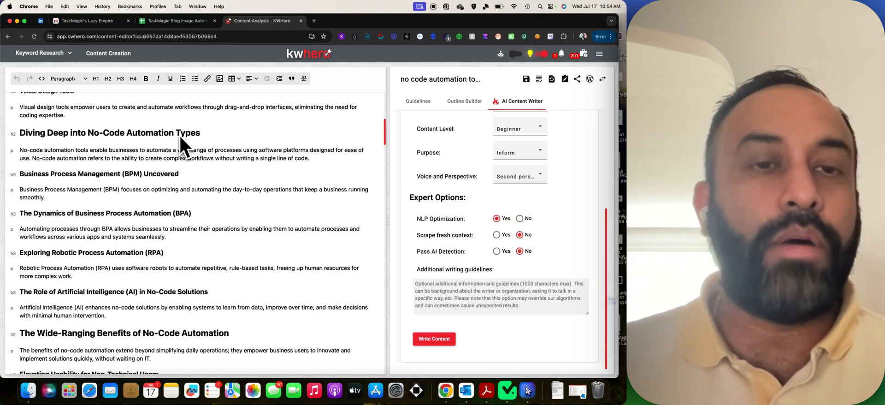
scroll(164, 139, "up", 1)
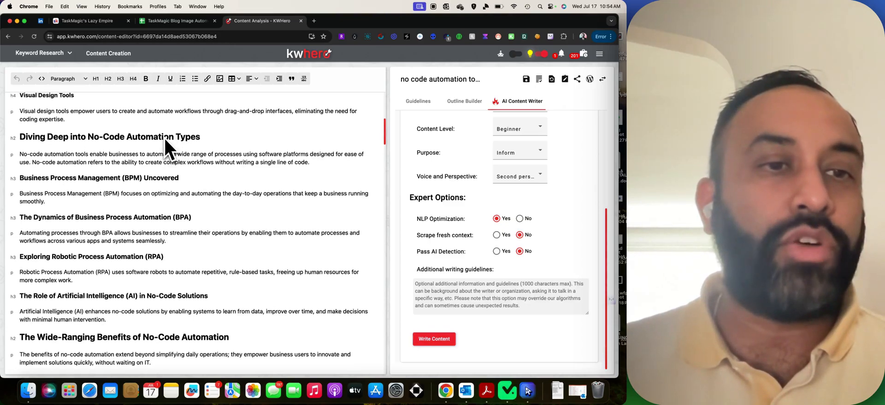
scroll(164, 139, "down", 1)
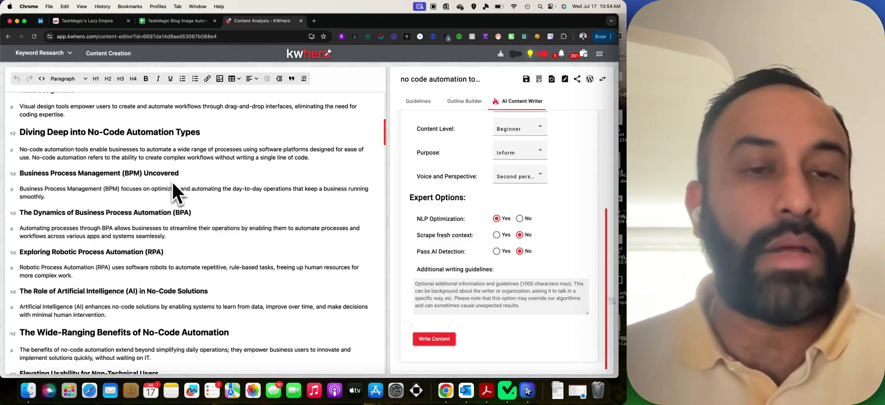
scroll(175, 181, "down", 3)
scroll(172, 180, "up", 5)
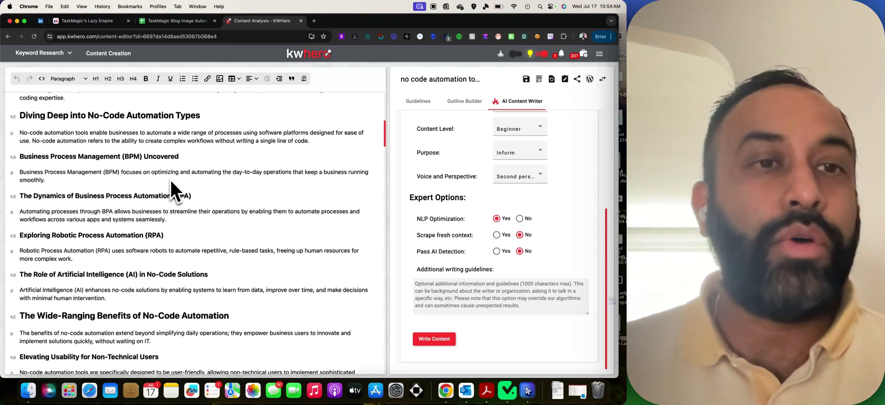
scroll(176, 180, "up", 3)
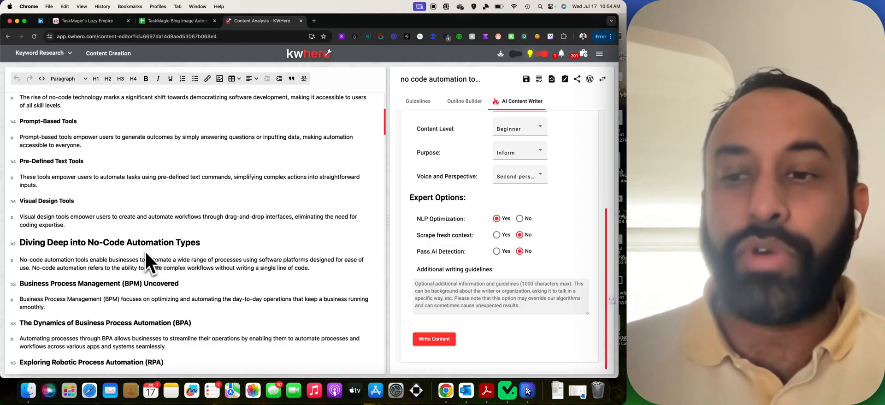
scroll(145, 251, "down", 8)
scroll(146, 250, "down", 1)
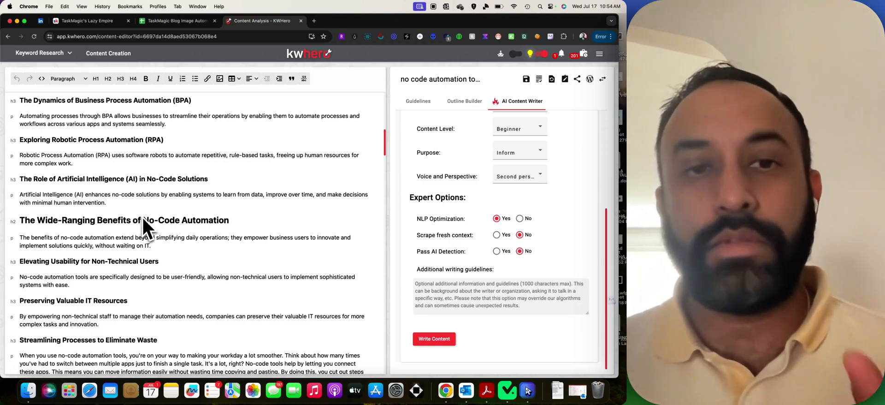
left_click(179, 21)
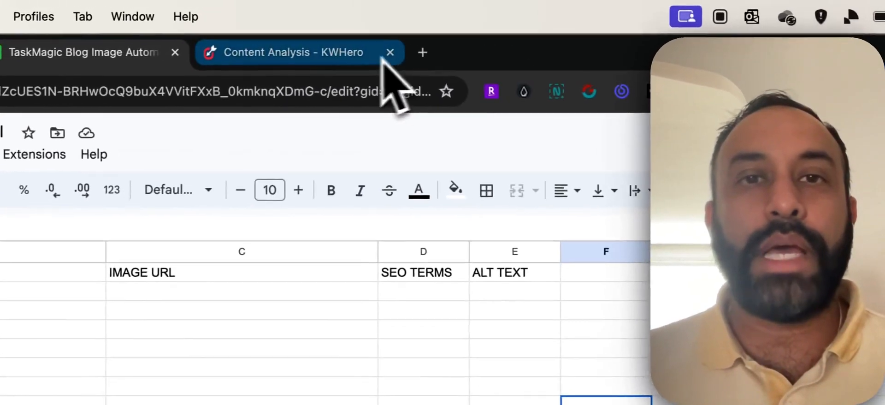
Return to the 'Content Analysis - KWHero' article and enter '/katalist' in the Merlin prompt.
left_click(290, 21)
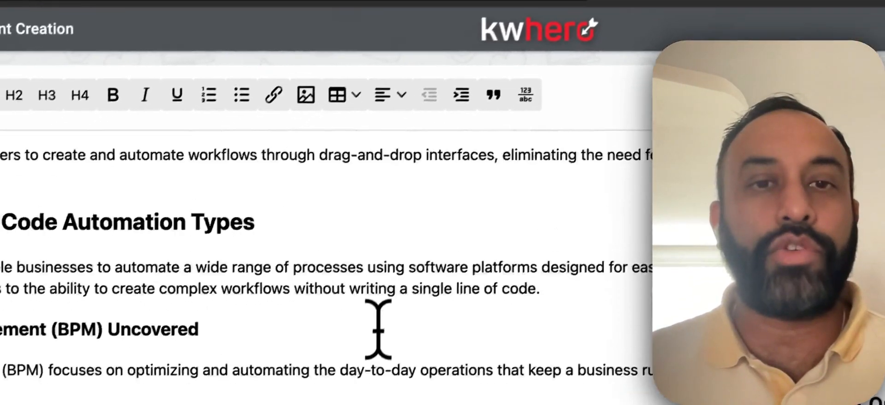
scroll(378, 329, "up", 4)
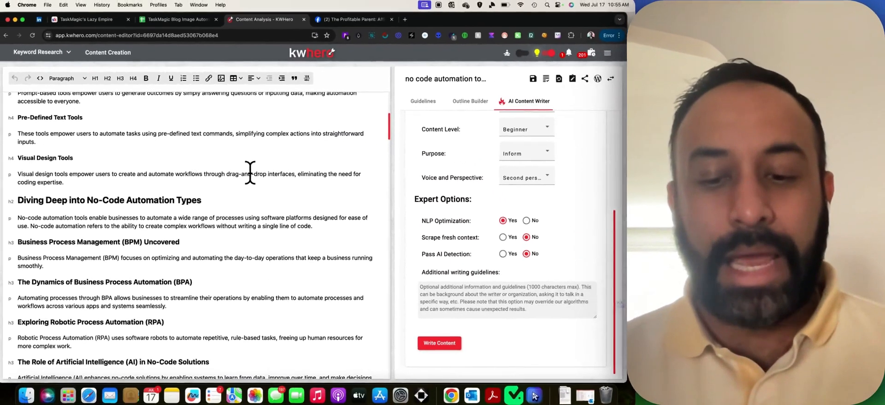
key("super+j")
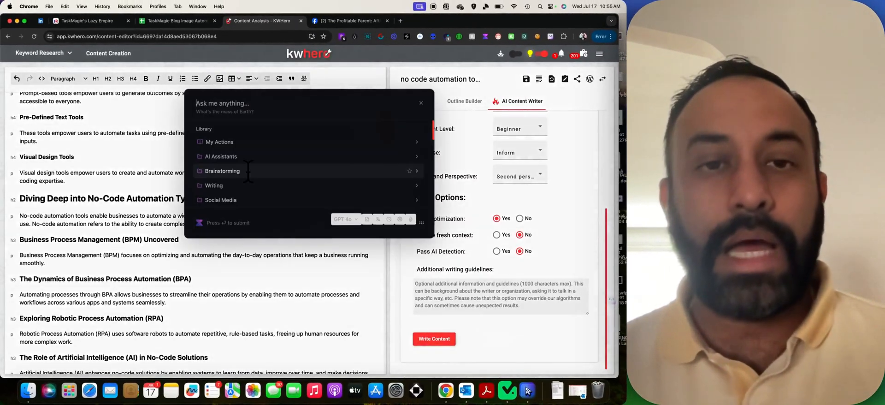
type("/katalist")
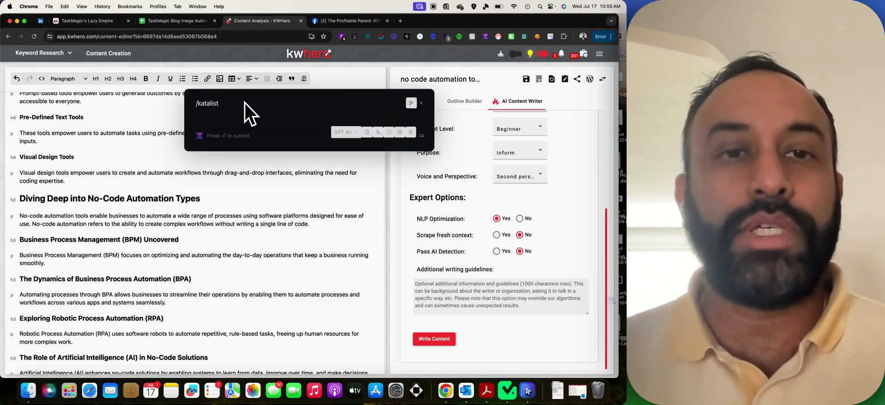
Close the '/katalist' prompt, then briefly check typedesk's saved snippets and close it.
left_click(420, 104)
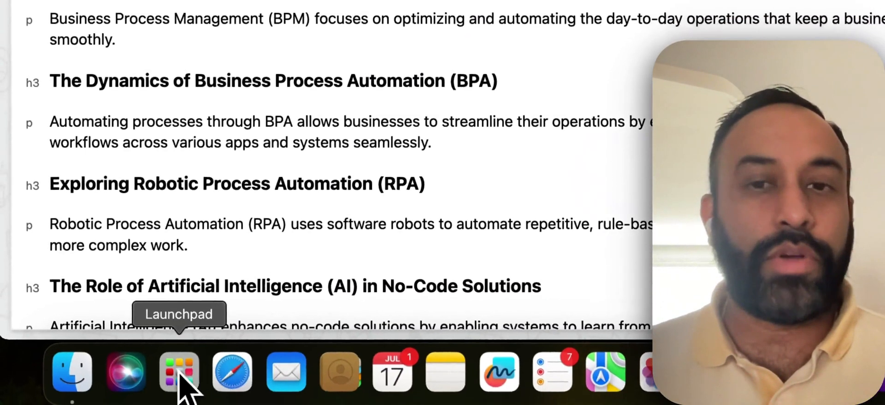
left_click(179, 371)
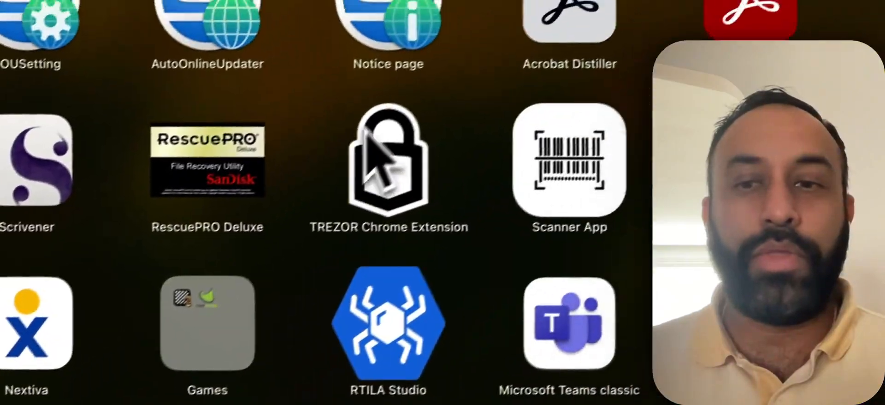
scroll(368, 131, "left", 5)
left_click(623, 152)
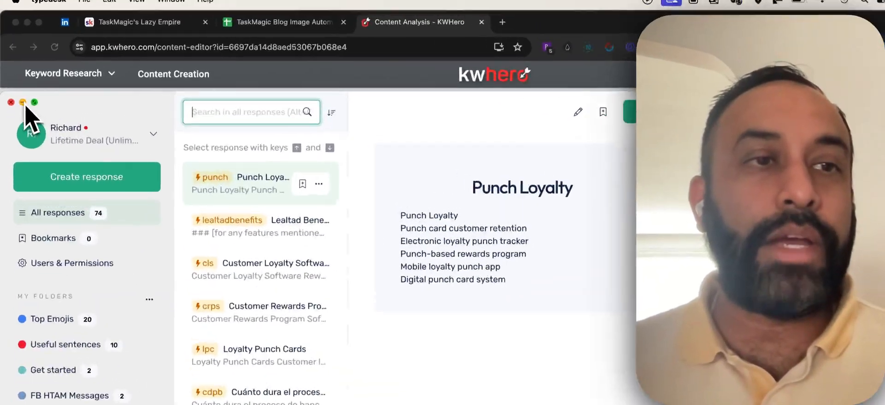
left_click(14, 71)
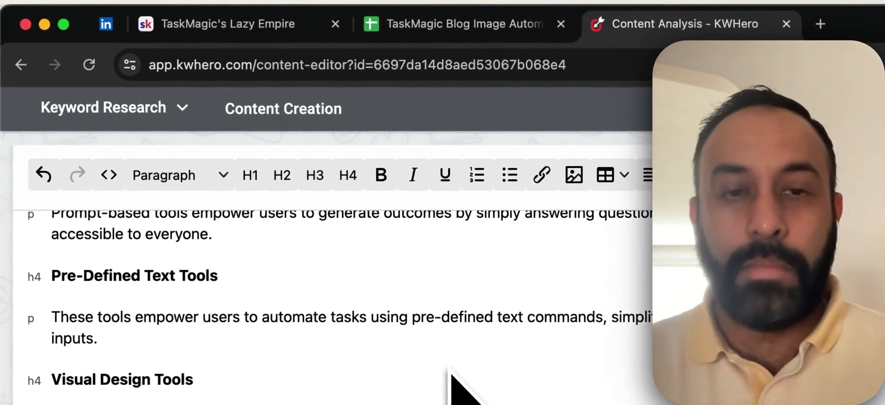
key("super+j")
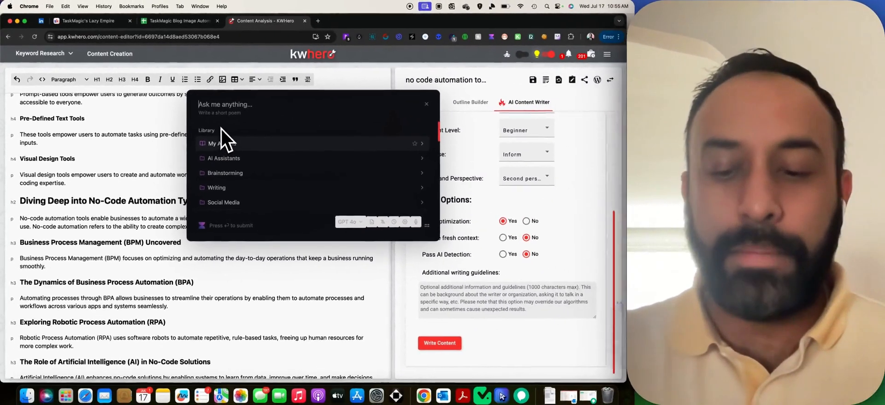
type("/")
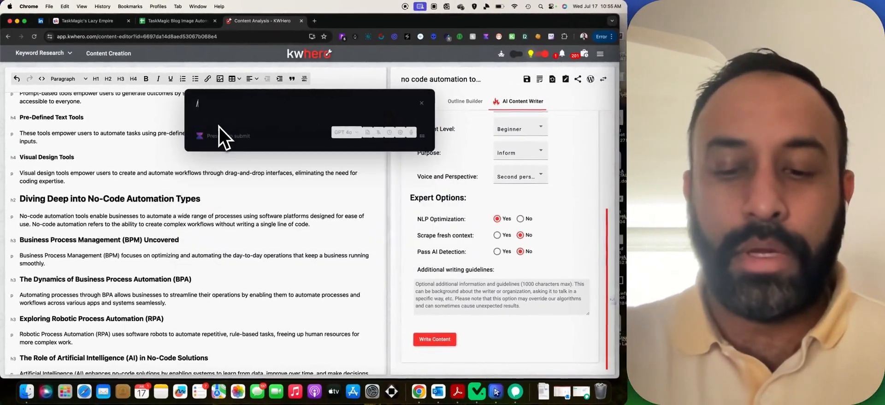
type("katalist")
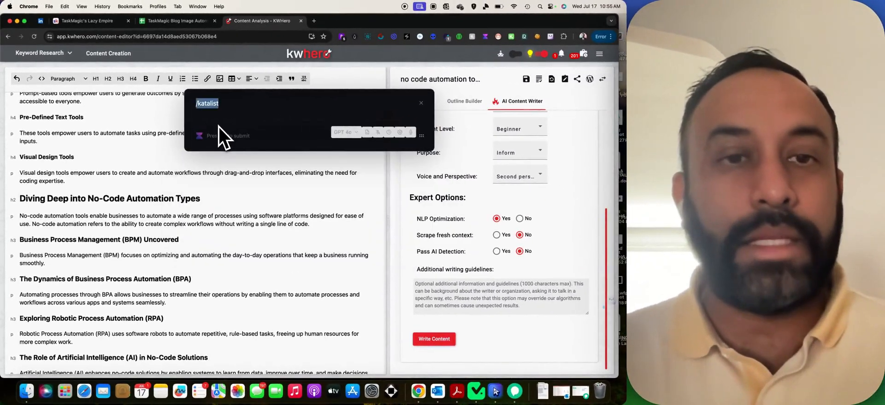
key("Return")
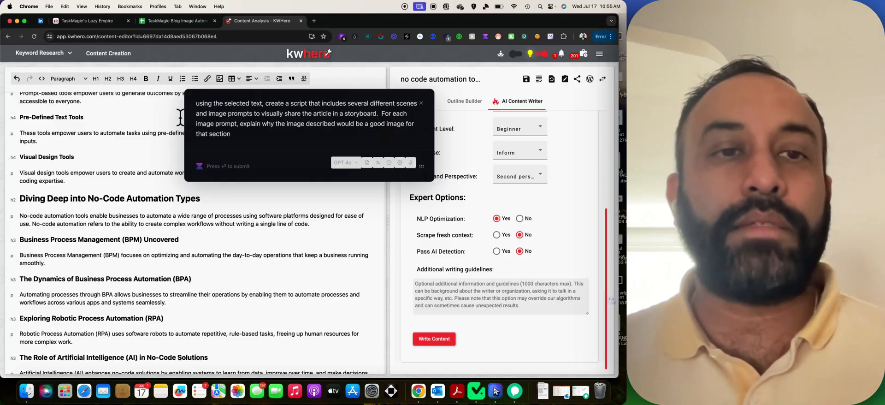
left_click(180, 117)
left_click(420, 102)
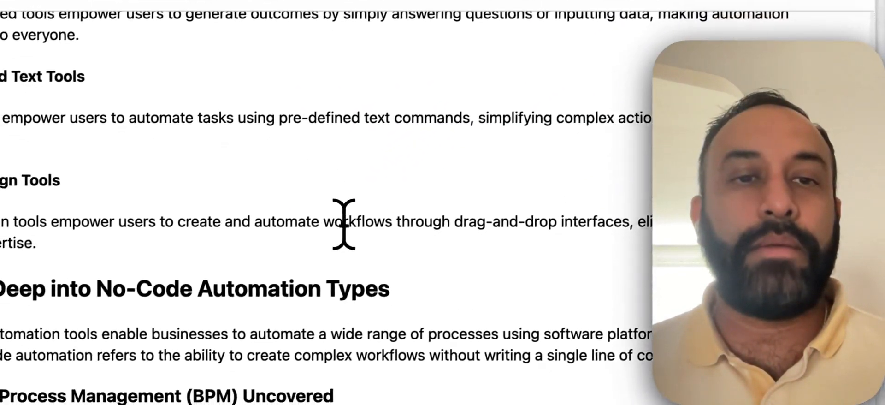
Send the full article text to Voila and paste in the storyboard image-prompt request.
key("super+a")
right_click(344, 224)
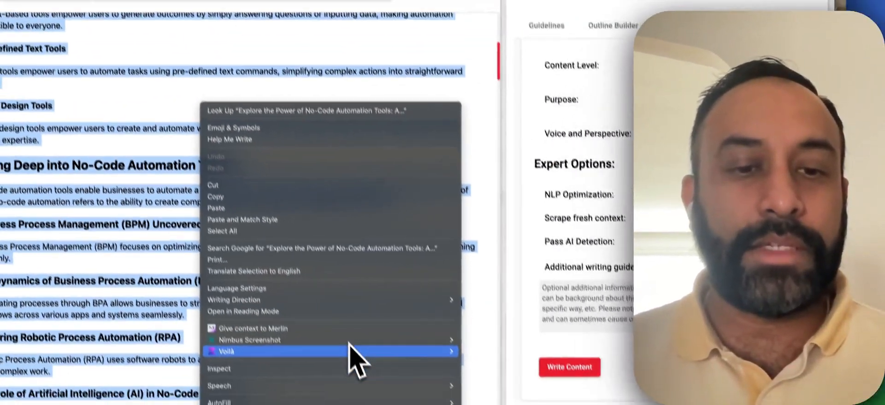
mouse_move(308, 330)
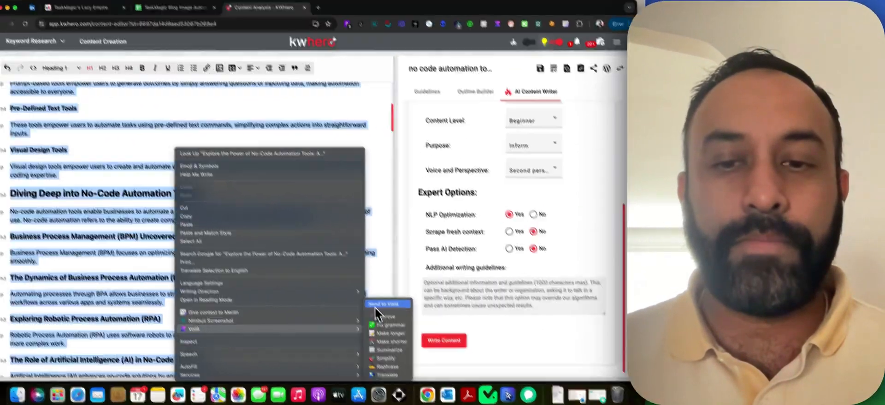
left_click(375, 305)
key("Escape")
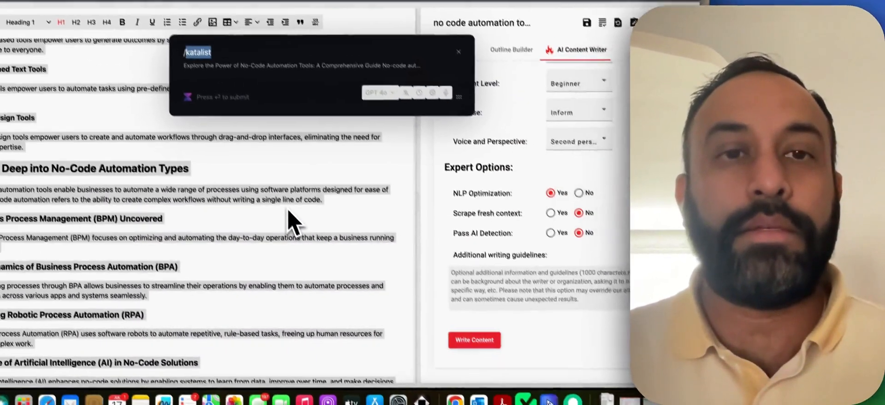
type("using the selected text, create a script that includes several different scenes and image prompts to visually share the article in a storyboard.  For each image prompt, explain why the image described would be a good image for that section")
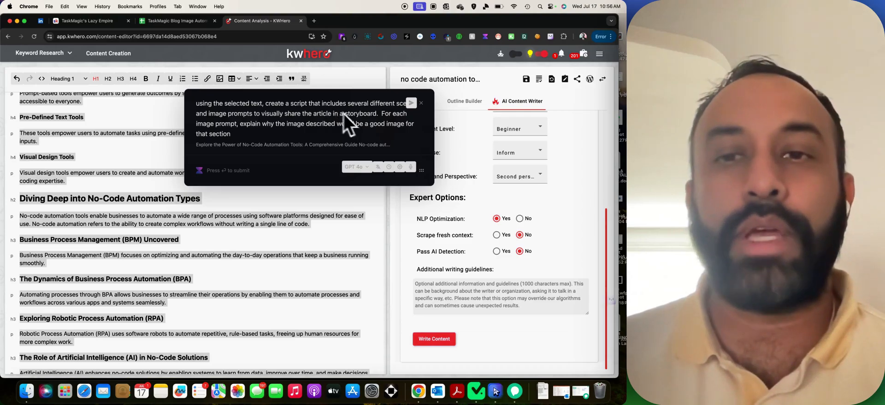
Submit the storyboard request and follow the 15-scene reply down to 'Final Thoughts'.
left_click(411, 103)
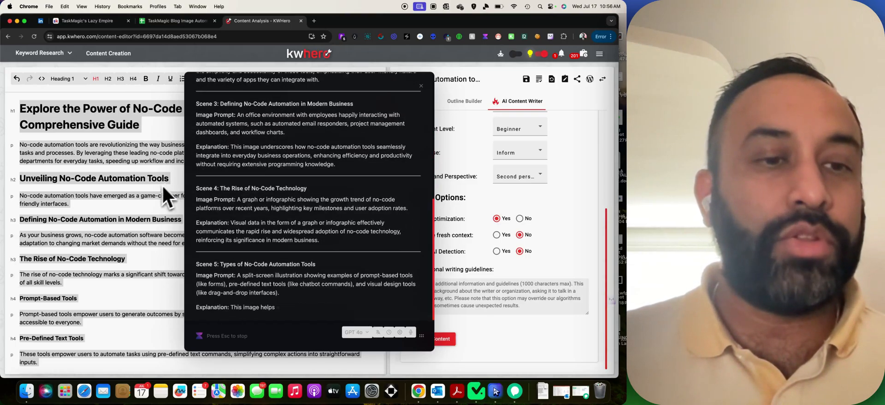
scroll(151, 191, "down", 2)
scroll(138, 166, "down", 3)
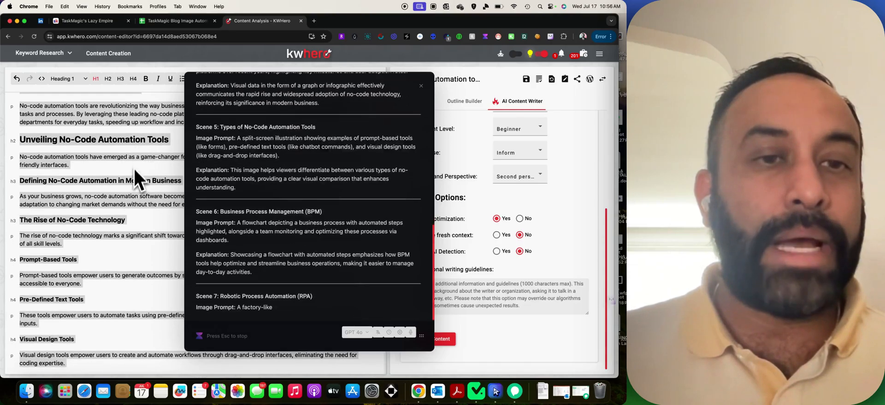
scroll(137, 192, "down", 10)
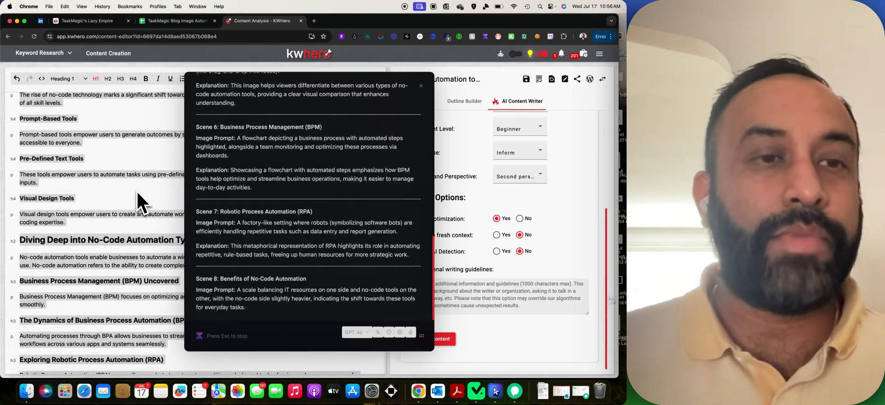
scroll(136, 192, "down", 7)
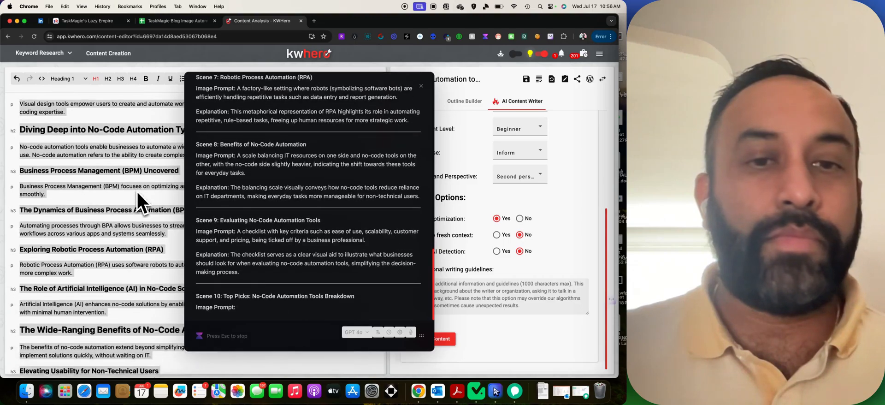
scroll(137, 195, "down", 9)
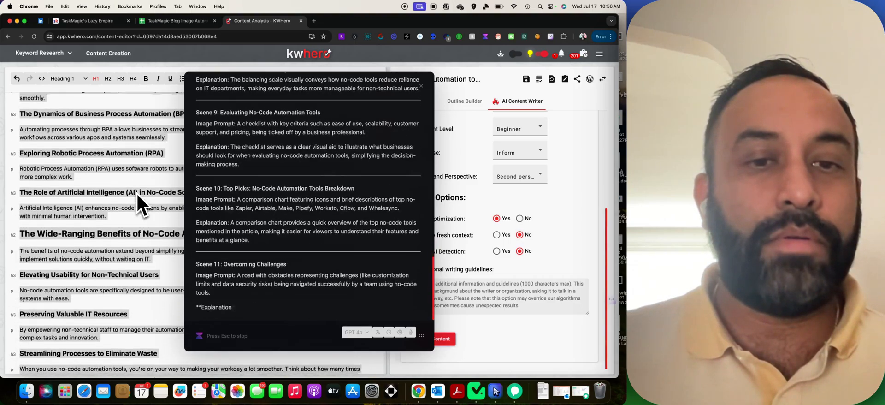
scroll(137, 194, "down", 20)
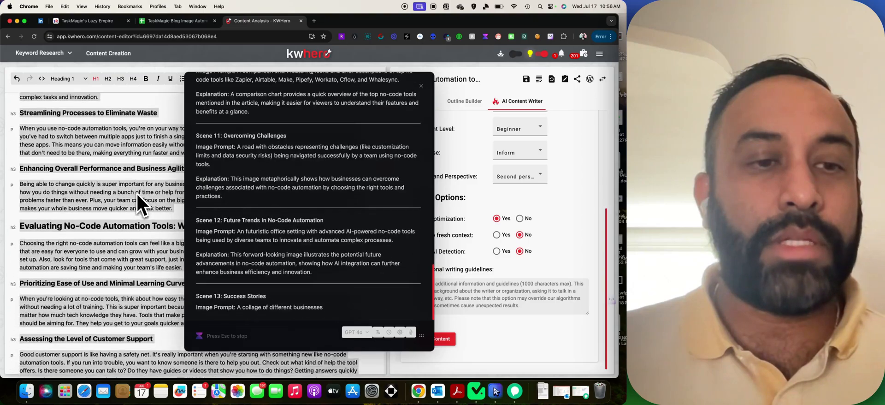
scroll(137, 195, "down", 20)
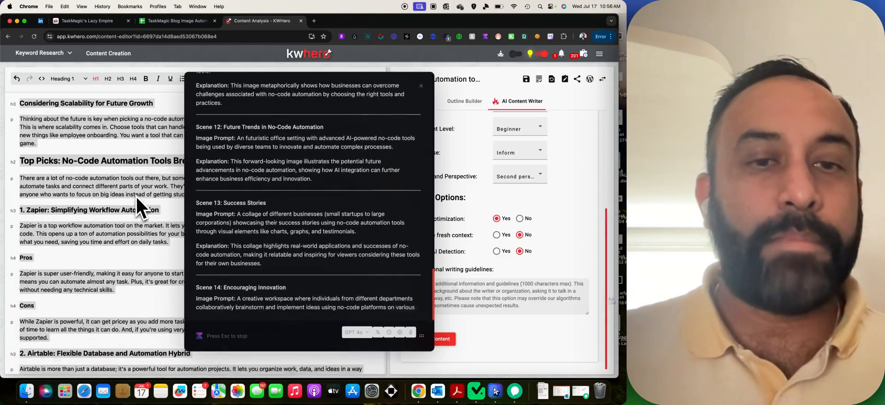
scroll(137, 196, "down", 20)
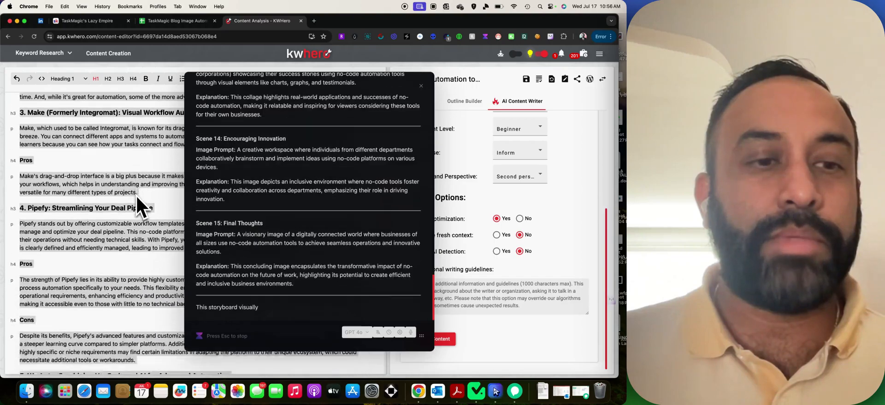
scroll(136, 196, "down", 8)
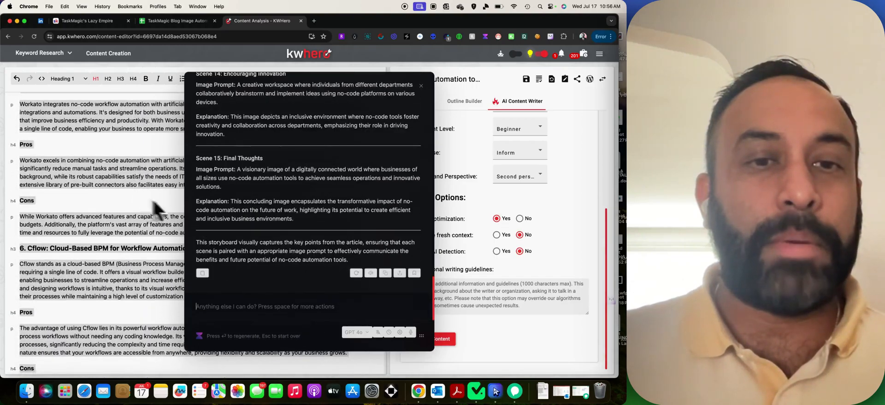
scroll(102, 198, "up", 20)
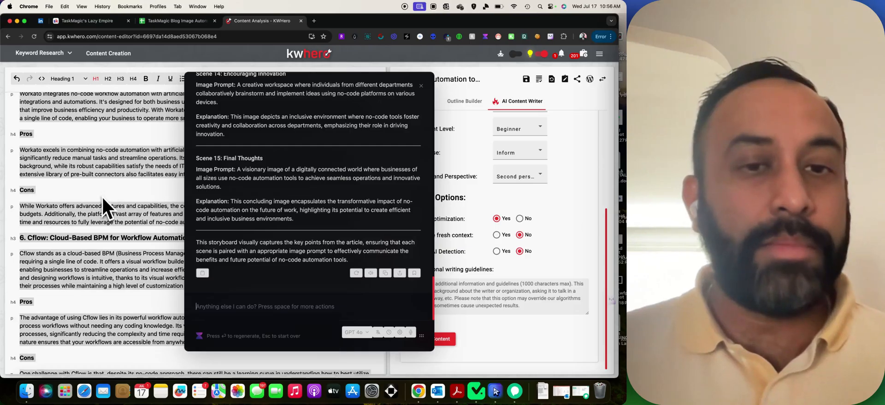
scroll(103, 197, "up", 20)
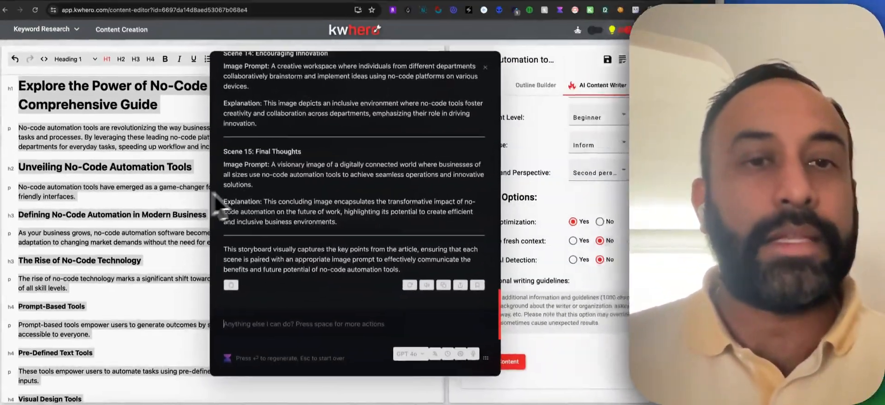
Scroll through the storyboard reply to review its scenes, including Scene 7 on Robotic Process Automation.
scroll(646, 225, "up", 20)
scroll(258, 190, "up", 5)
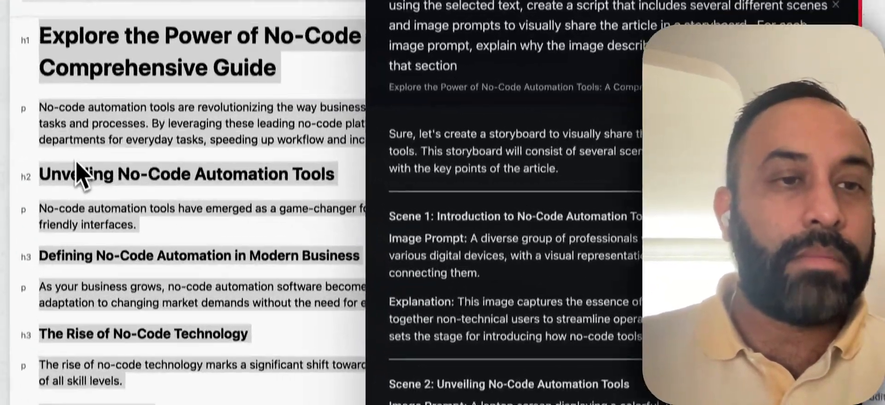
scroll(583, 326, "down", 6)
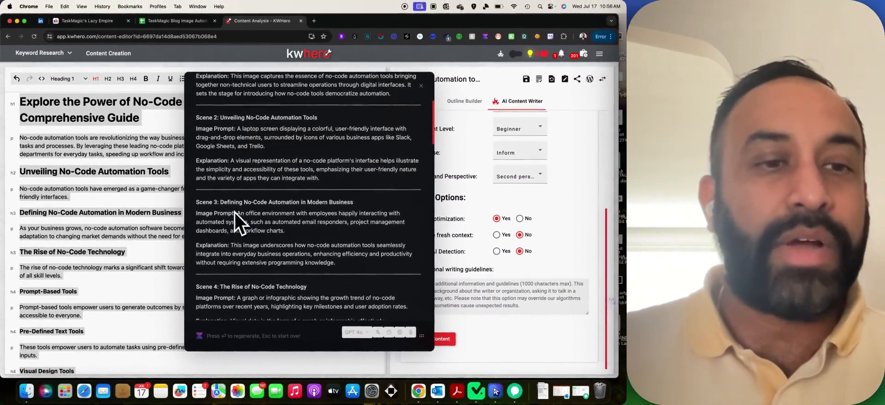
scroll(190, 249, "down", 2)
scroll(164, 205, "down", 1)
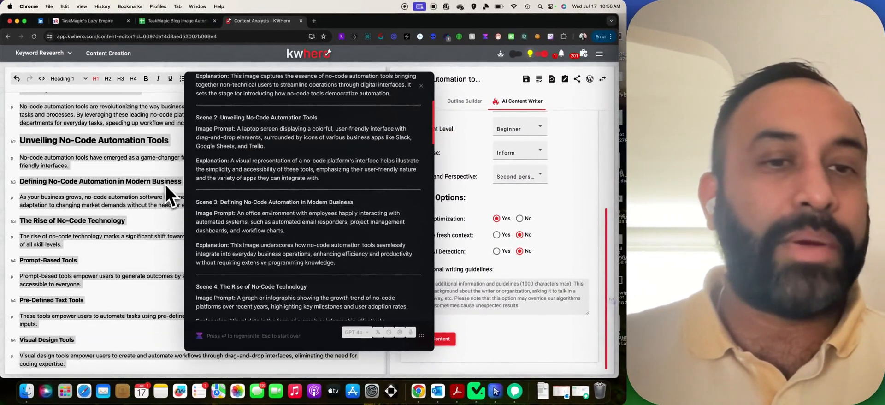
scroll(171, 184, "down", 1)
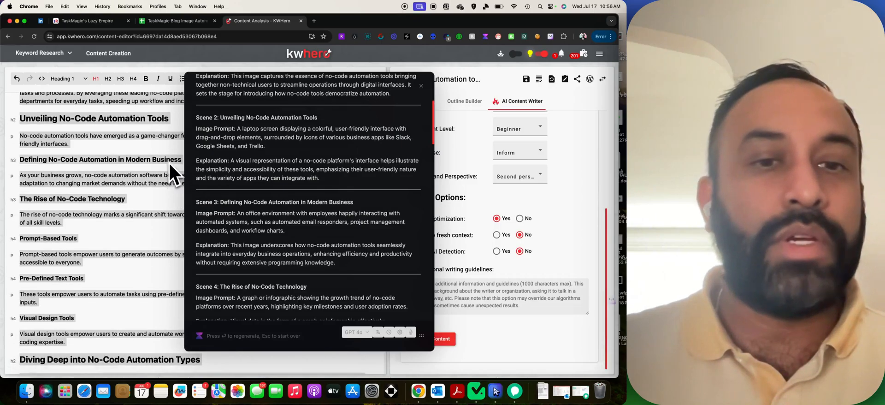
scroll(184, 188, "down", 3)
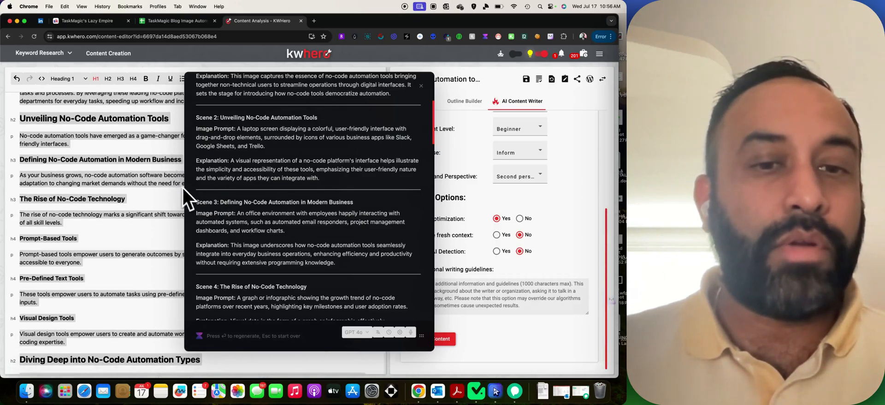
scroll(143, 173, "down", 2)
scroll(250, 202, "down", 5)
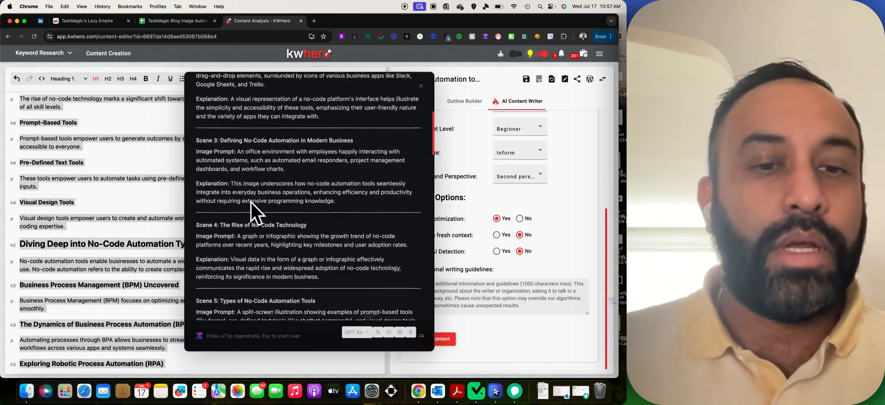
scroll(126, 189, "down", 7)
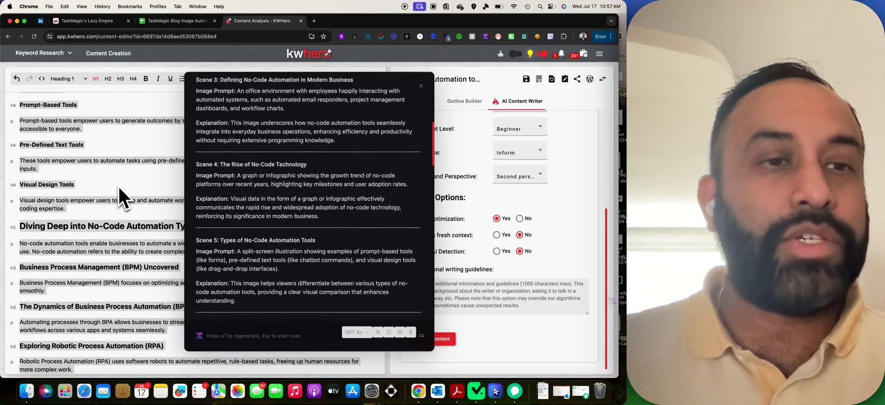
scroll(119, 187, "up", 8)
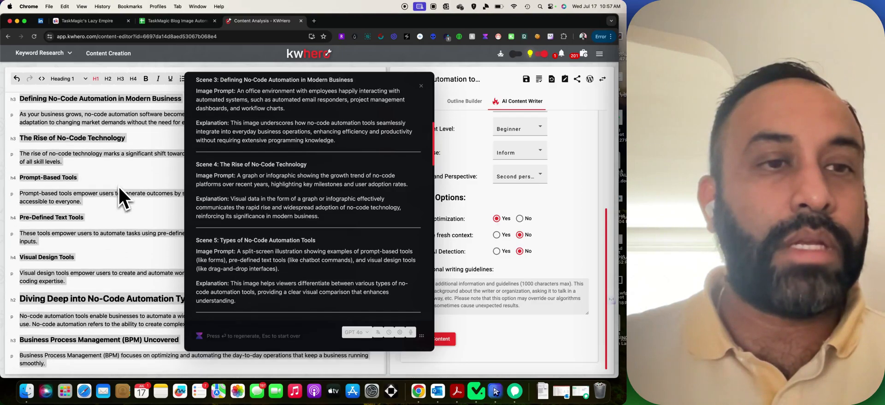
scroll(119, 187, "down", 3)
scroll(119, 187, "down", 3)
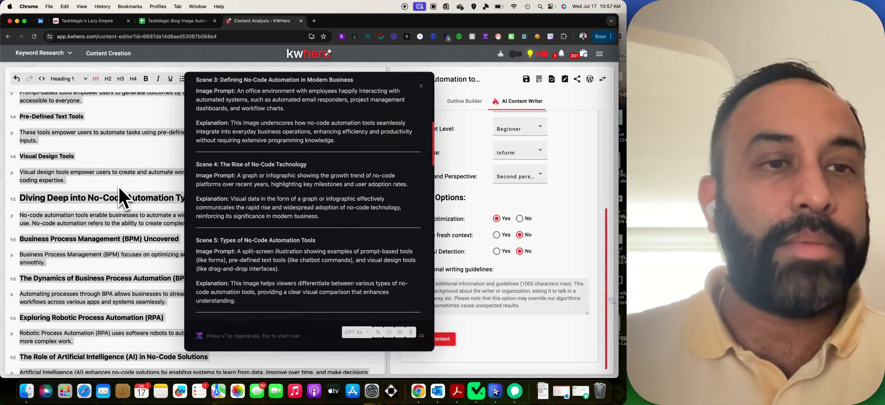
scroll(267, 209, "down", 3)
scroll(267, 210, "down", 5)
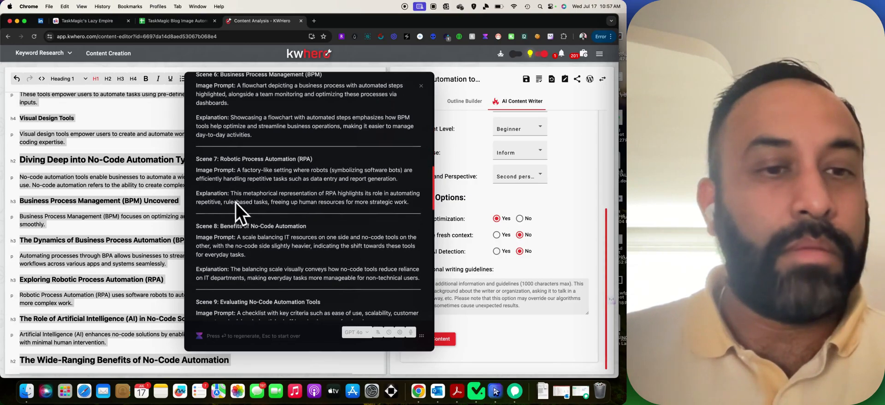
scroll(149, 190, "up", 4)
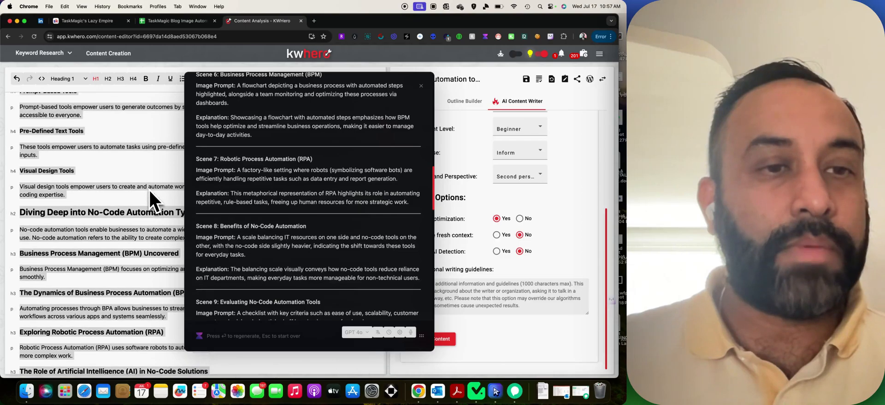
scroll(150, 189, "up", 1)
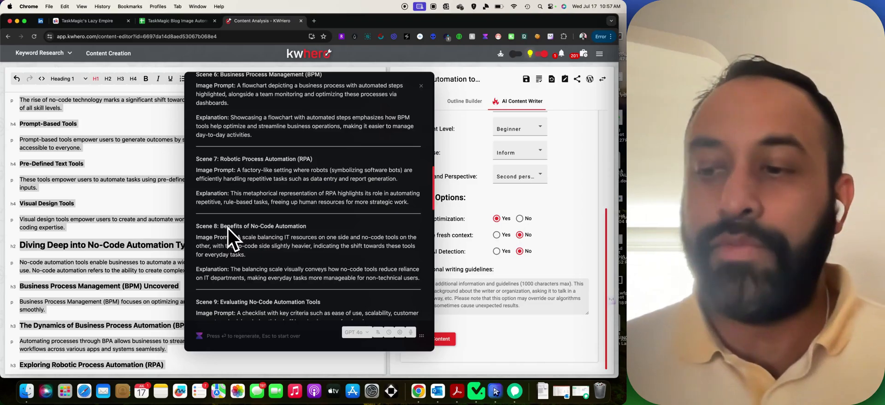
scroll(162, 240, "up", 6)
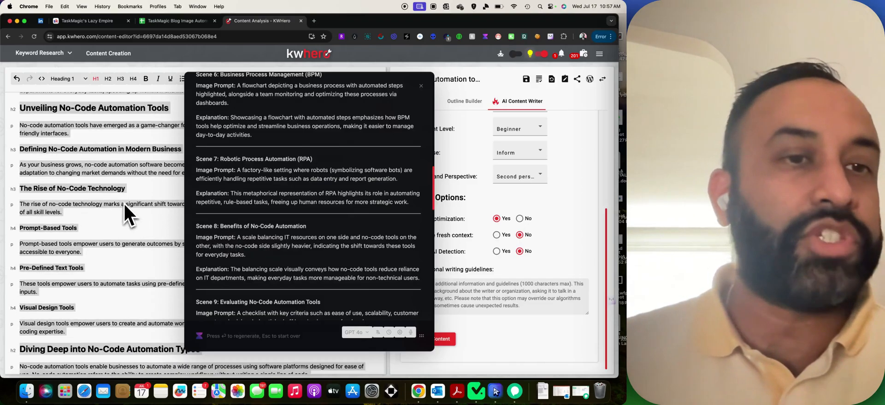
scroll(81, 155, "down", 1)
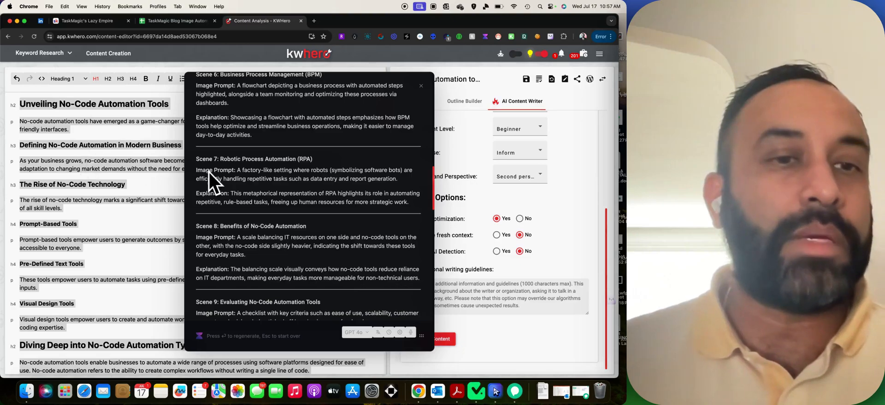
scroll(134, 184, "down", 8)
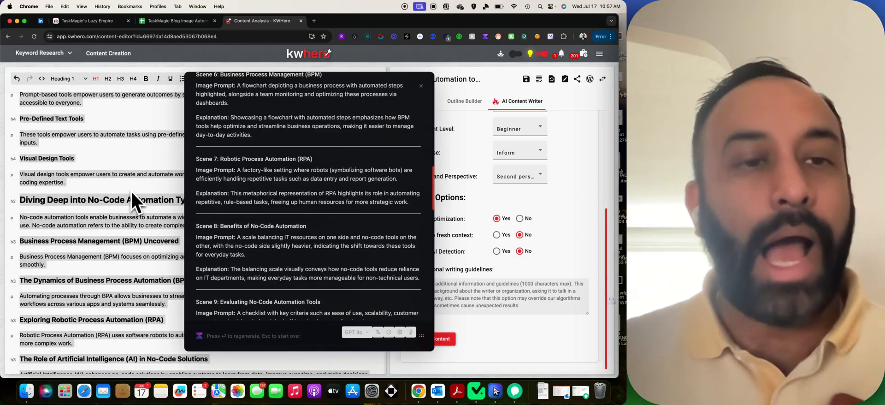
Put the 'Unveiling No-Code Automation Tools' heading into A2 and widen column A to fit.
scroll(223, 201, "up", 15)
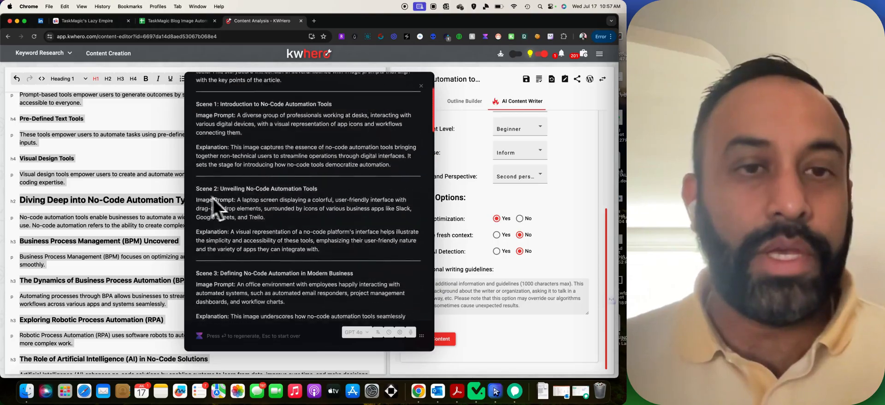
scroll(147, 186, "up", 10)
triple_click(143, 179)
key("super+c")
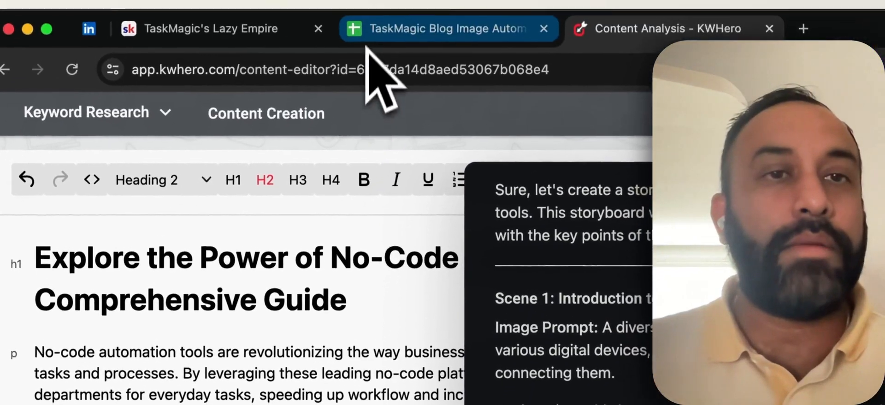
left_click(369, 28)
left_click(204, 308)
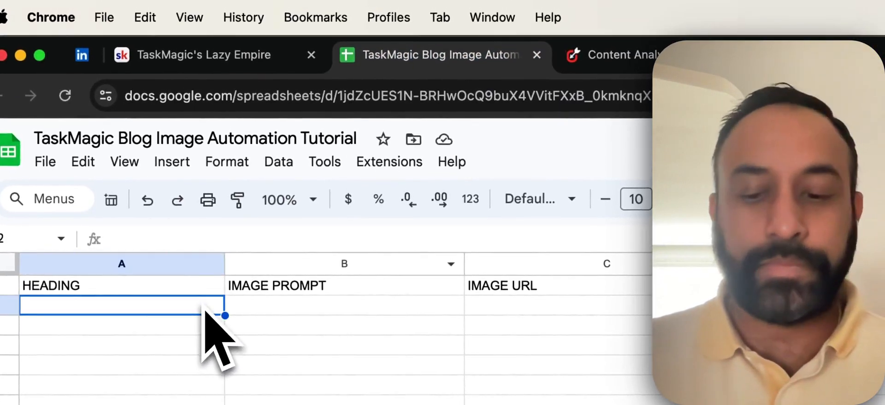
key("super+v")
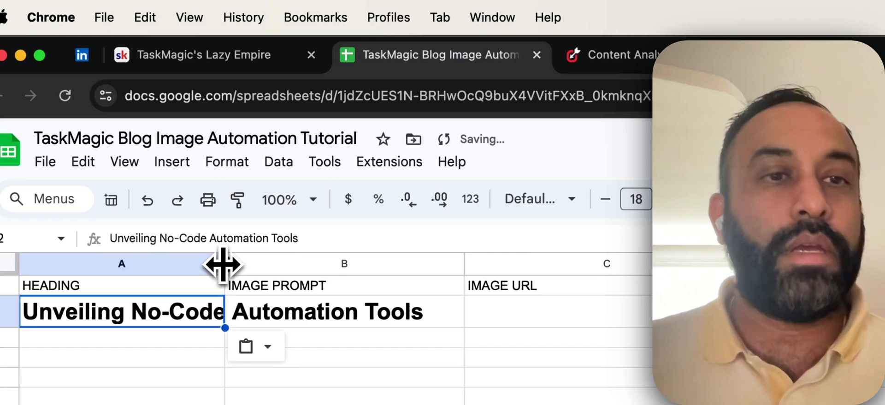
left_click_drag(294, 265, 430, 266)
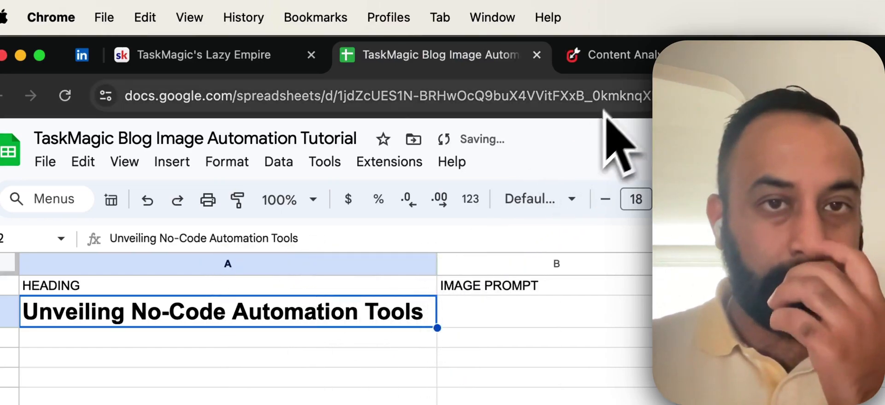
Copy Scene 2's laptop-screen image prompt from KWHero into cell B2.
left_click(617, 57)
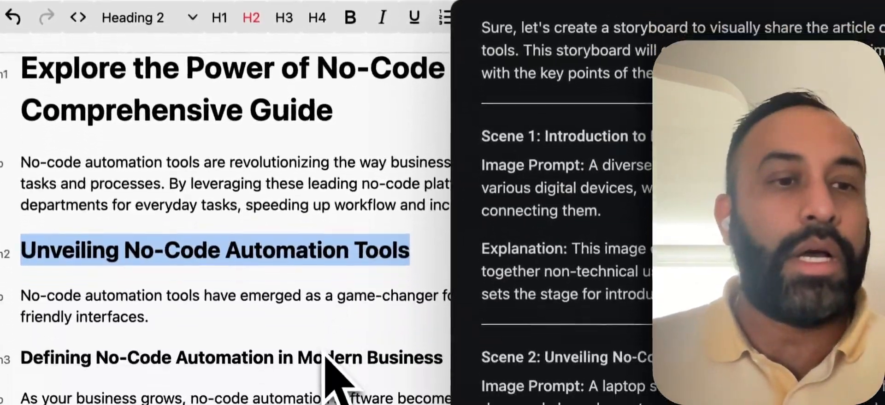
scroll(325, 357, "down", 5)
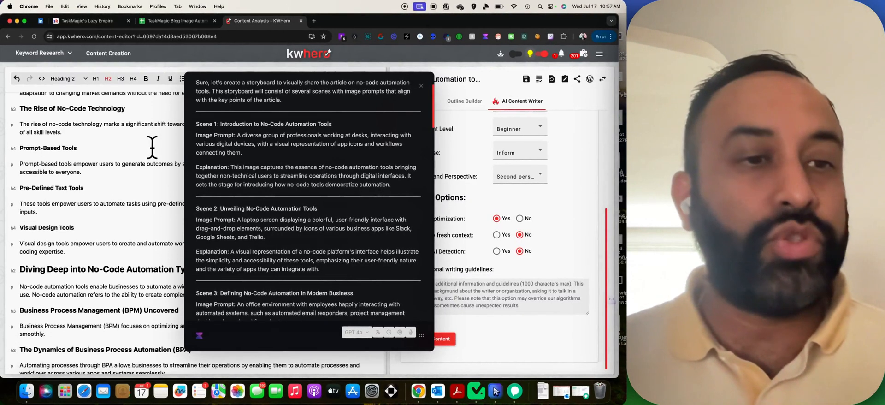
triple_click(148, 147)
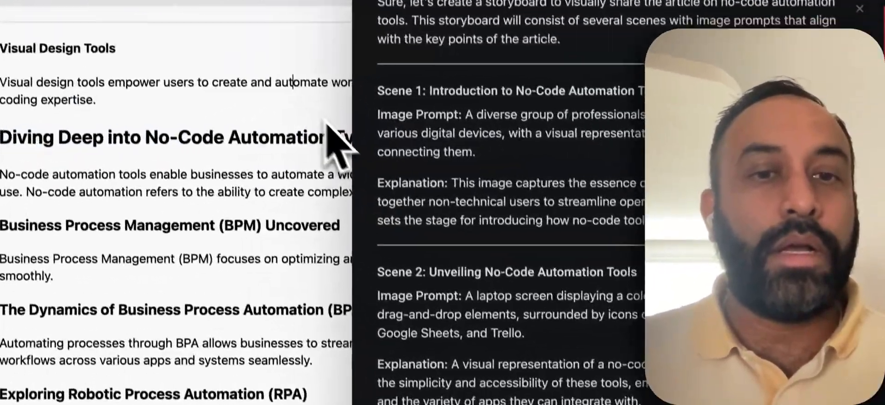
scroll(157, 143, "up", 5)
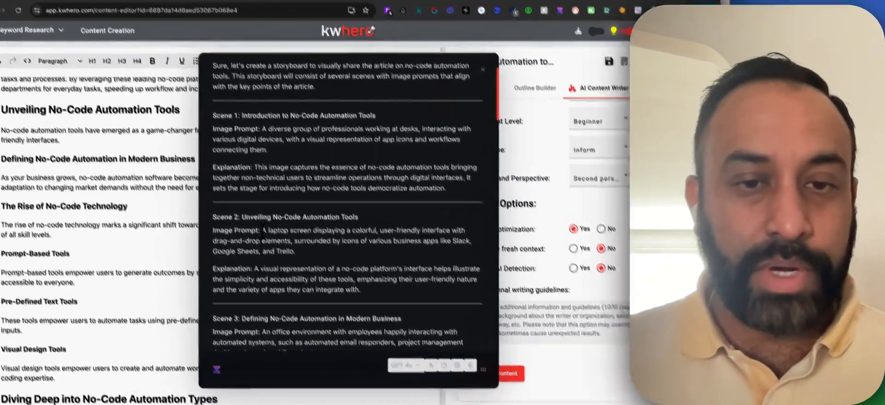
left_click_drag(237, 220, 263, 234)
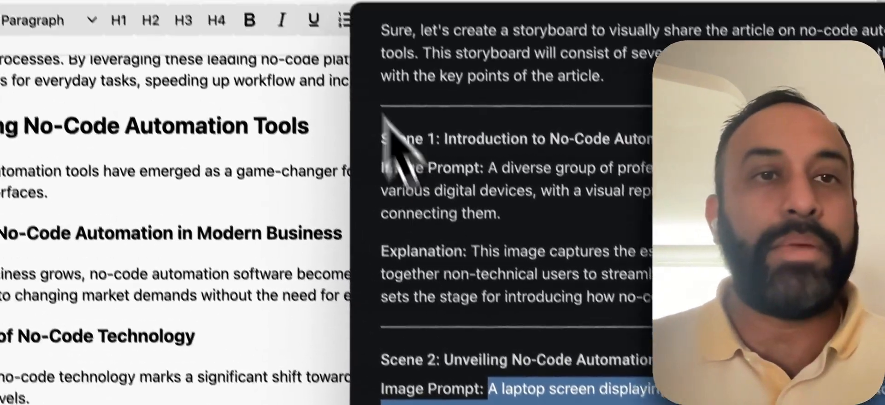
left_click(414, 37)
left_click(459, 322)
key("super+v")
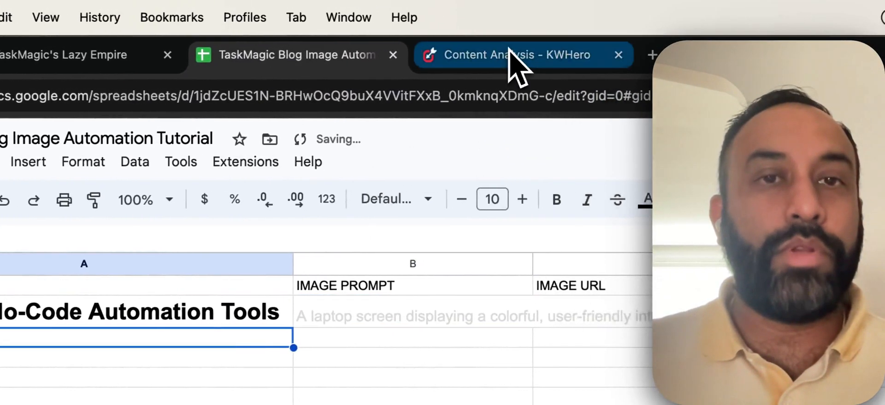
Copy the 'Diving Deep into No-Code Automation' heading and move to the next empty HEADING cell.
left_click(521, 57)
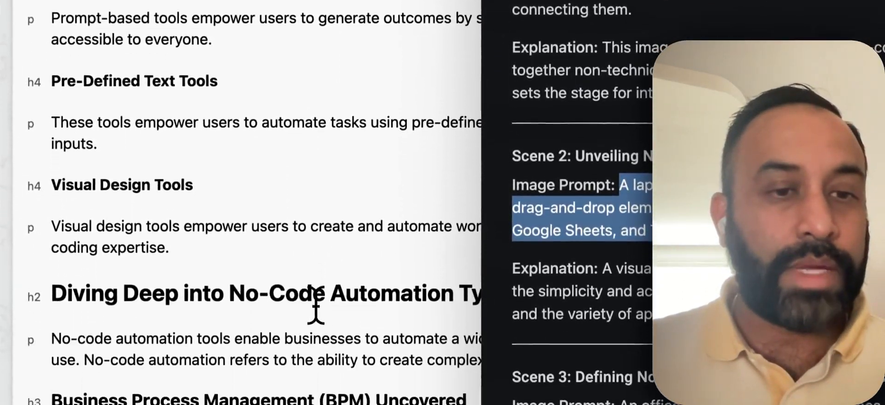
triple_click(317, 276)
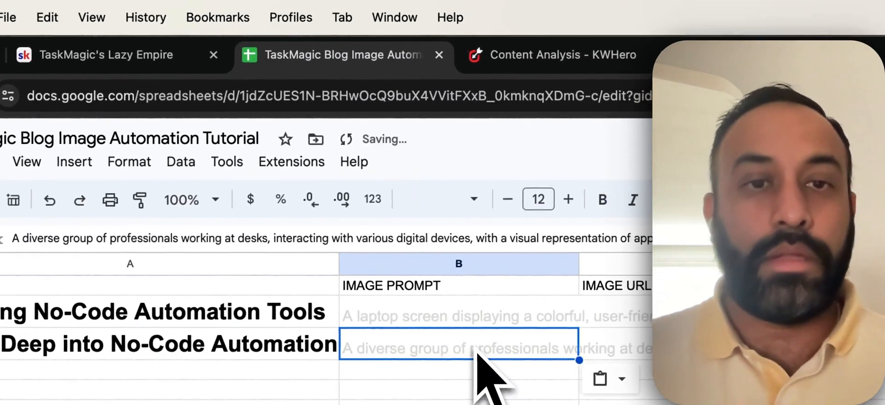
left_click(553, 55)
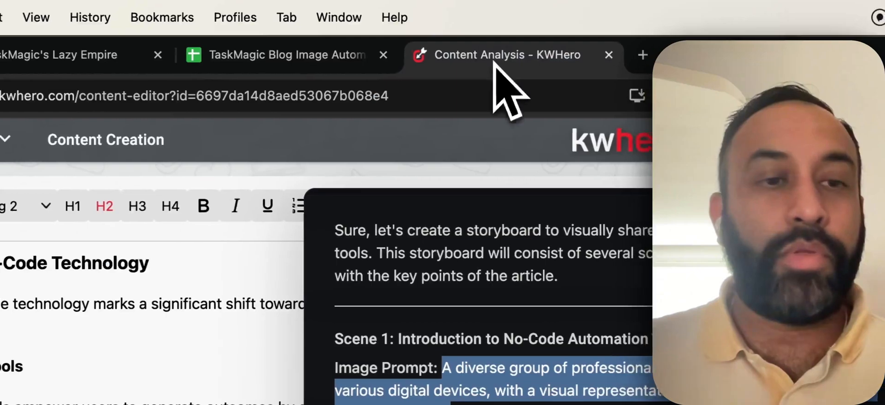
scroll(255, 355, "down", 10)
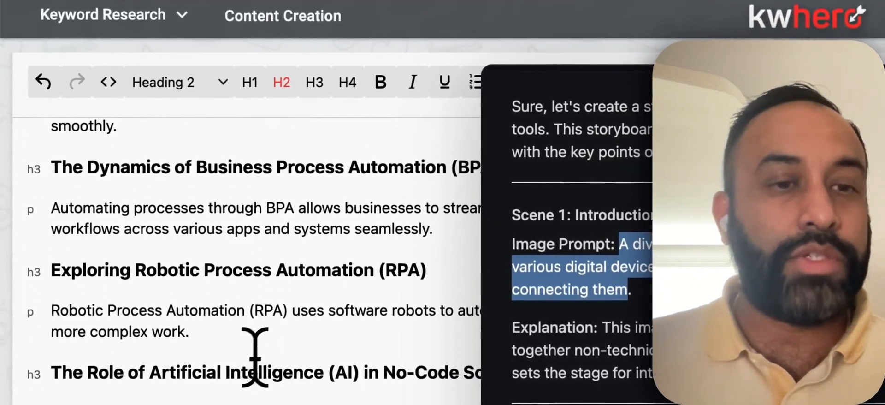
scroll(255, 355, "down", 3)
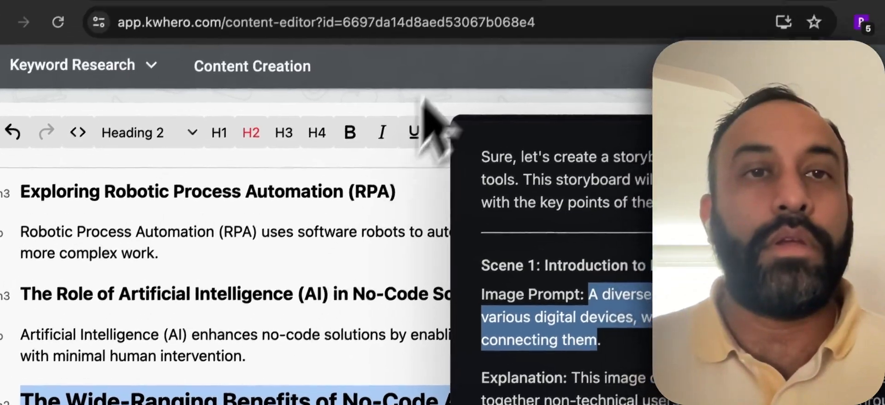
left_click(417, 47)
left_click(297, 384)
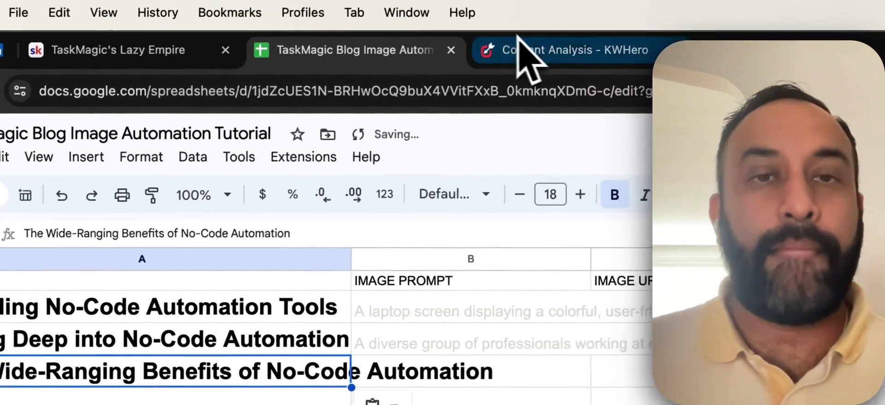
Copy Scene 3's office-environment image prompt into B4 beside the Wide-Ranging Benefits heading.
left_click(567, 28)
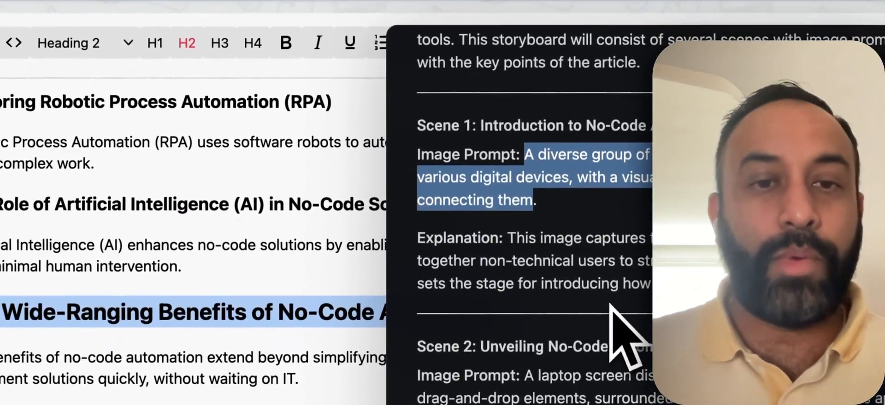
scroll(177, 327, "down", 4)
scroll(159, 337, "up", 2)
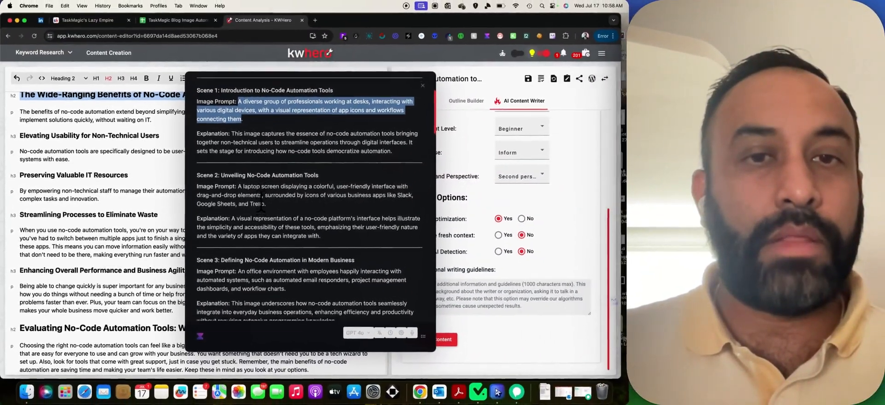
scroll(268, 204, "up", 1)
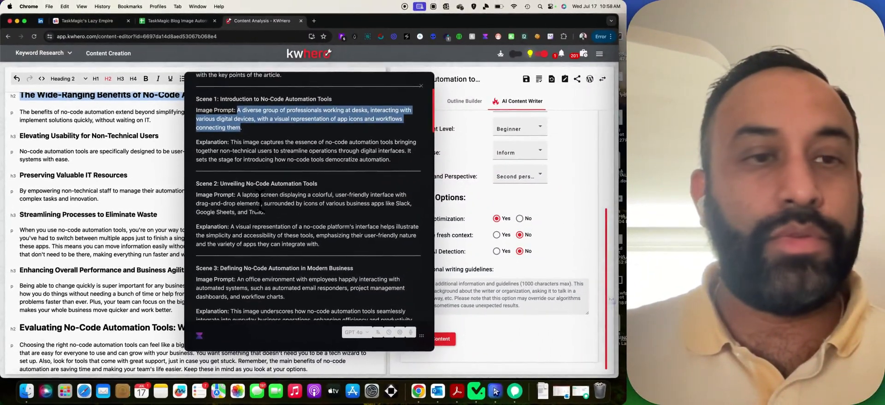
scroll(259, 193, "down", 5)
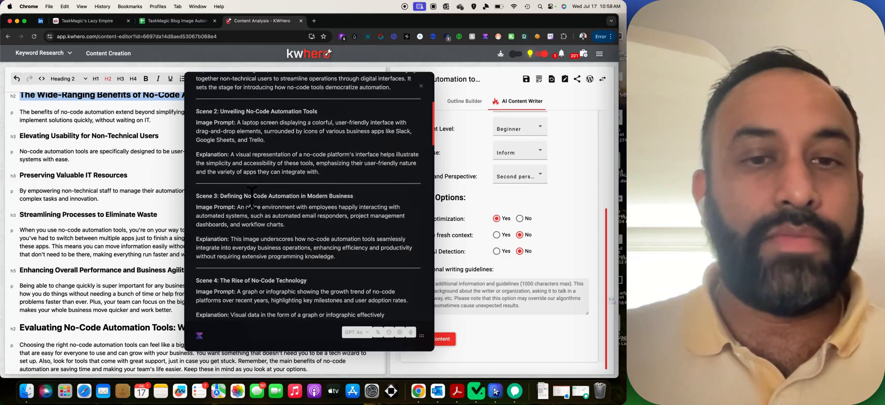
scroll(252, 199, "down", 1)
left_click_drag(237, 189, 283, 203)
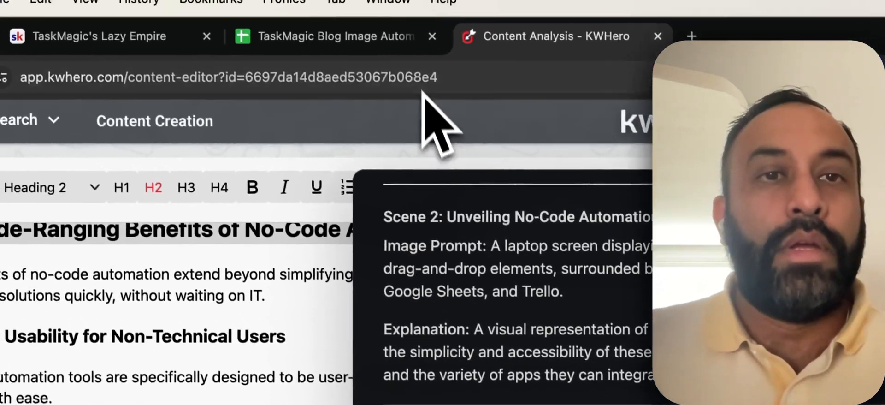
left_click(401, 36)
left_click(573, 357)
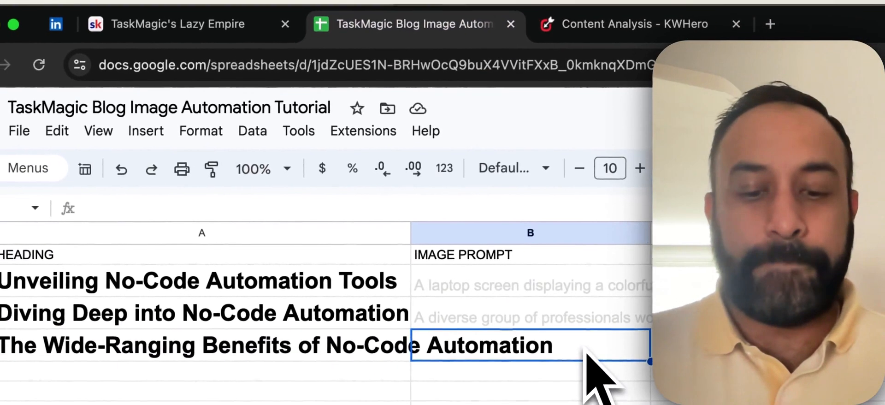
left_click(277, 341)
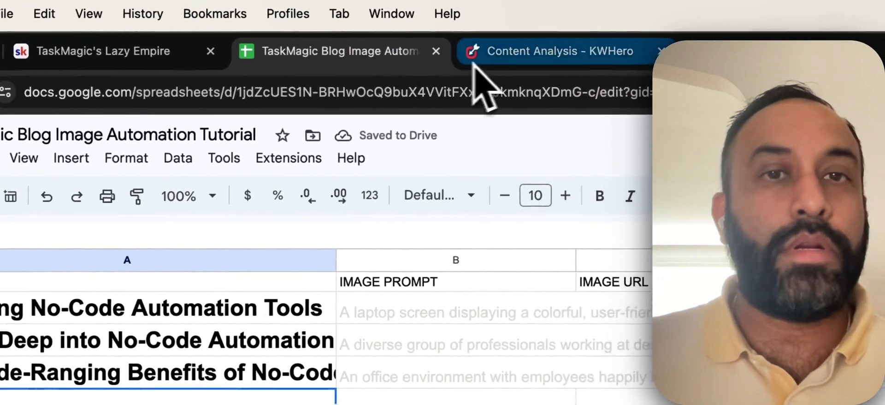
Select the Scene 9 'Evaluating No-Code Automation Tools' heading in the KWHero storyboard.
left_click(565, 24)
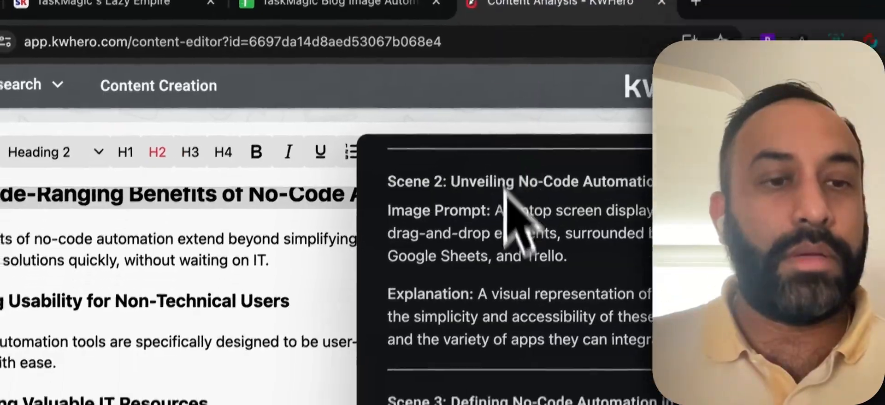
scroll(300, 249, "down", 3)
scroll(553, 212, "down", 5)
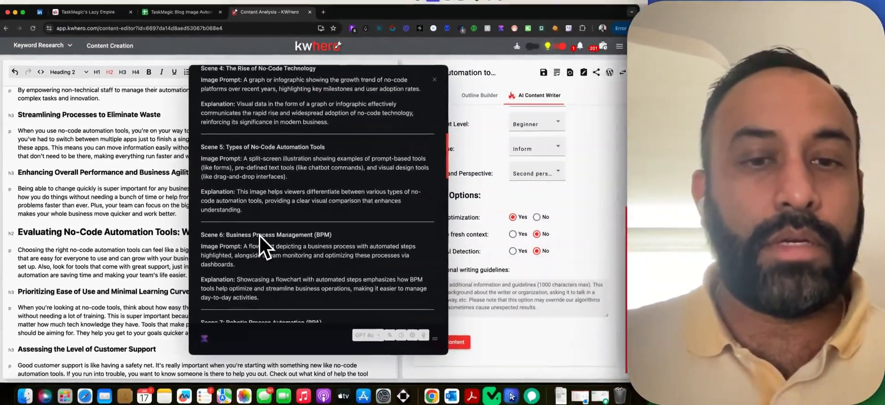
scroll(324, 229, "down", 5)
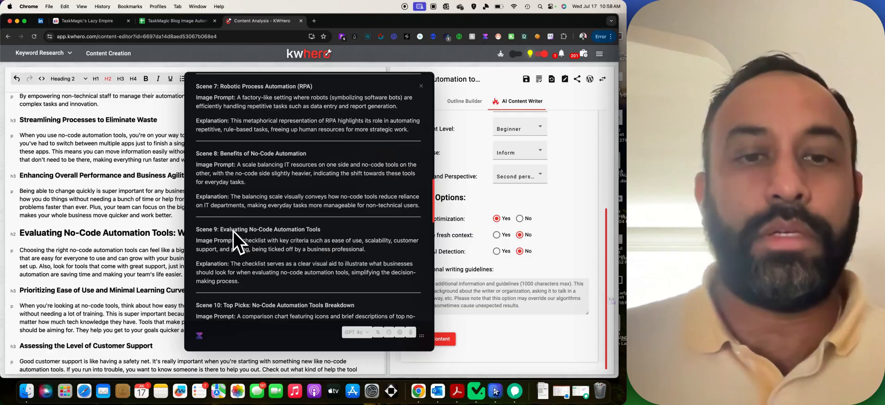
left_click_drag(220, 229, 273, 229)
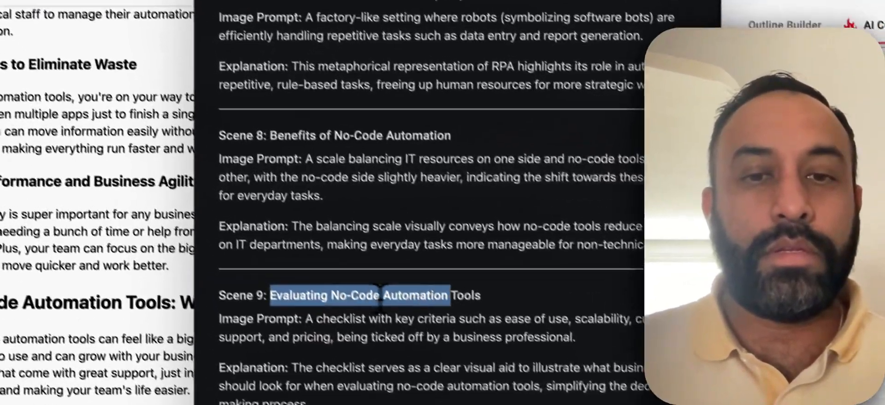
left_click_drag(379, 295, 480, 302)
key("ctrl+c")
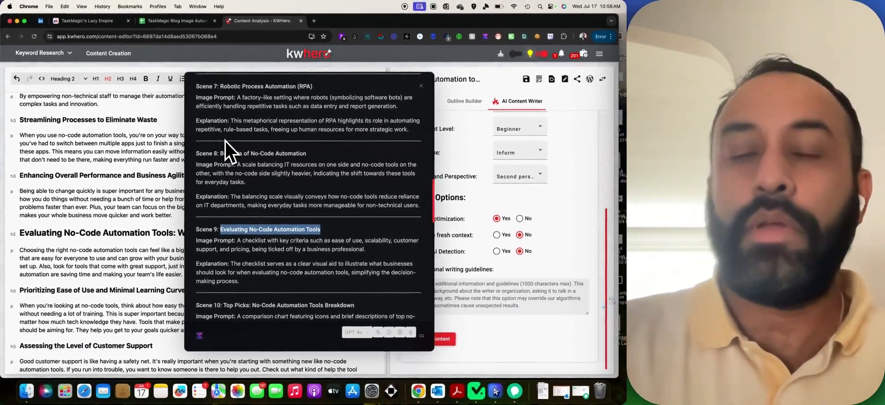
Fill row 5 with the Evaluating No-Code Automation Tools heading and Scene 9's checklist prompt.
left_click(186, 24)
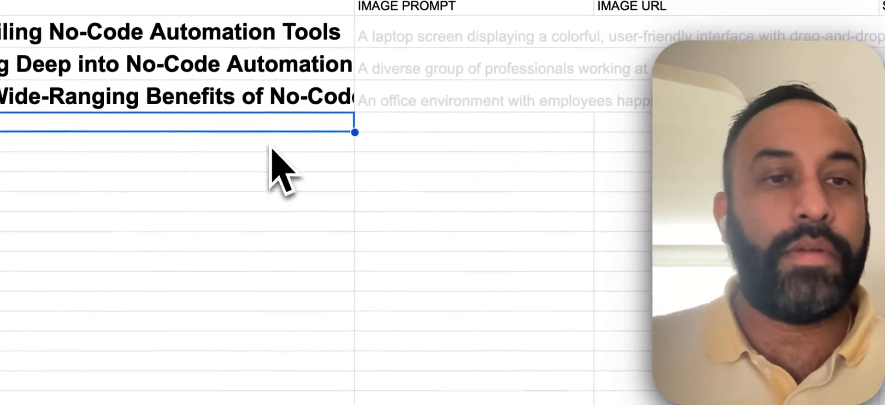
left_click(172, 212)
left_click(290, 122)
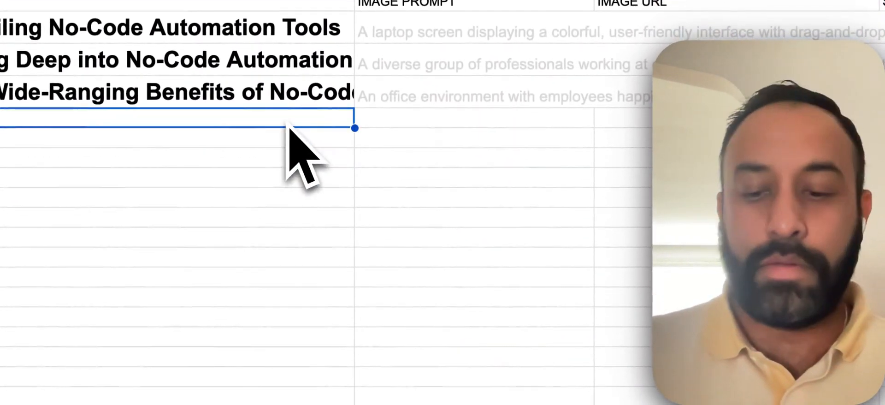
key("ctrl+v")
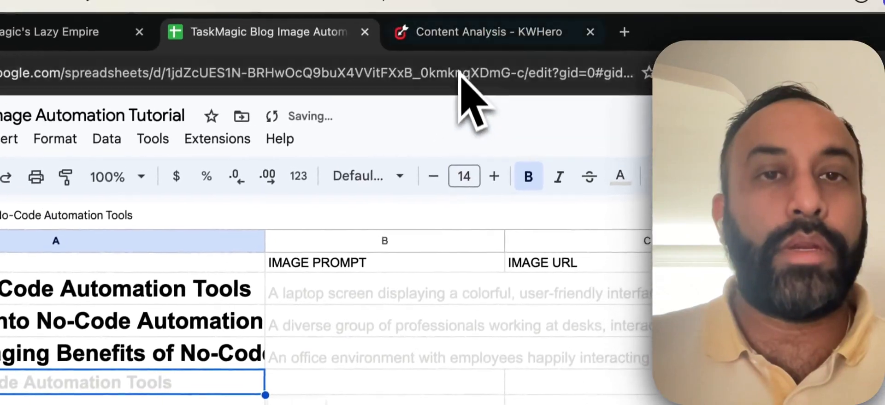
left_click(480, 31)
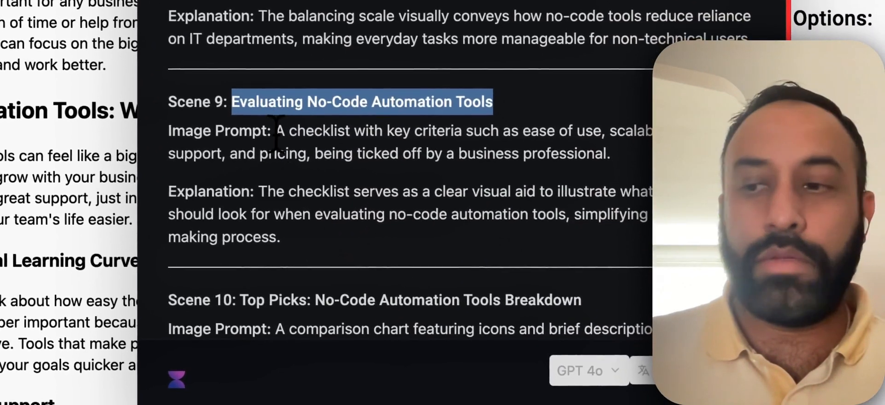
left_click_drag(294, 183, 387, 206)
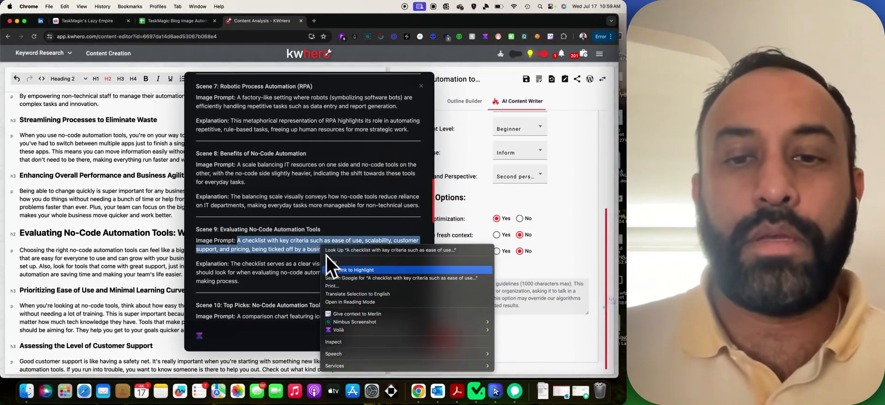
left_click(340, 262)
left_click(182, 24)
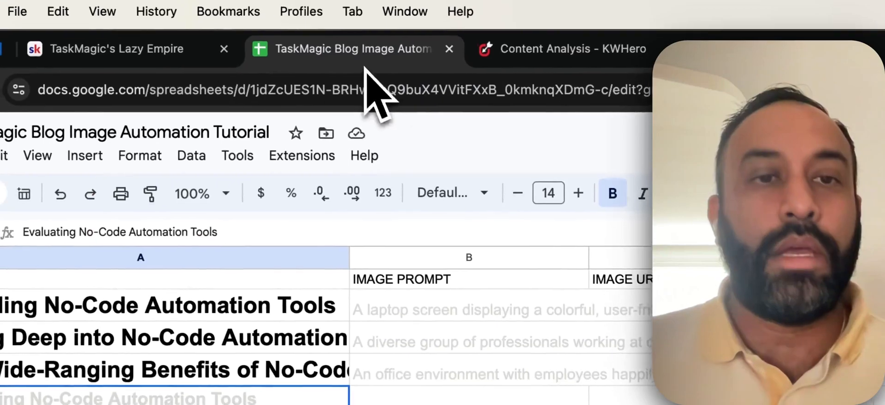
left_click(451, 402)
key("ctrl+v")
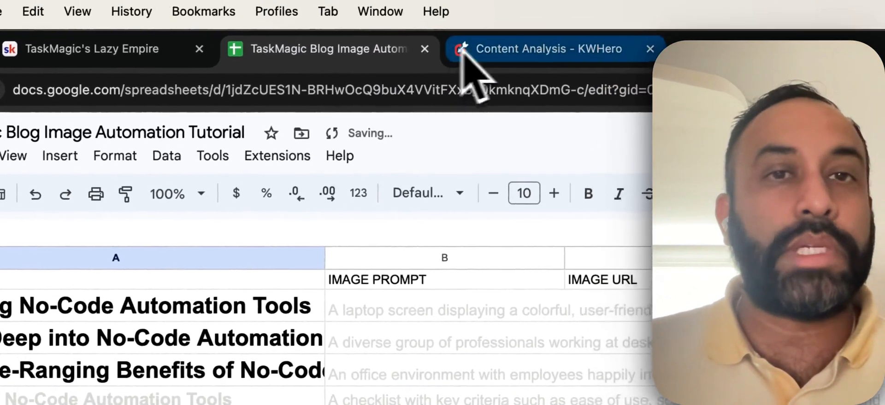
Paste the Scene 10 Top Picks title into the heading cell below Evaluating.
left_click(526, 14)
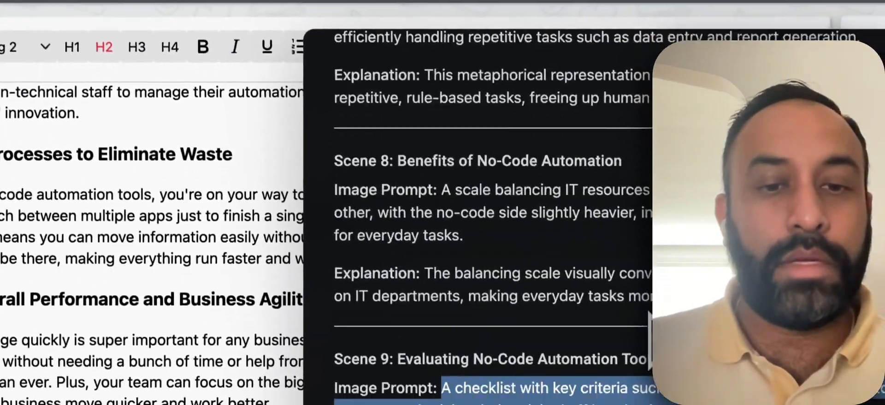
scroll(484, 286, "down", 2)
scroll(203, 143, "down", 10)
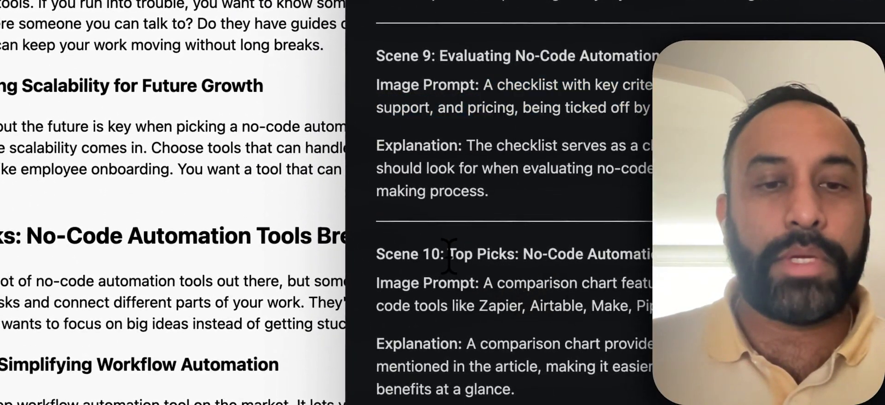
left_click_drag(449, 255, 787, 255)
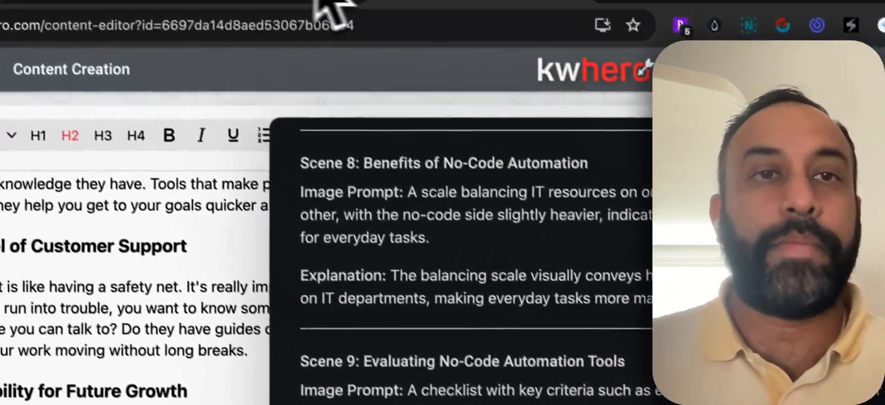
left_click(321, 47)
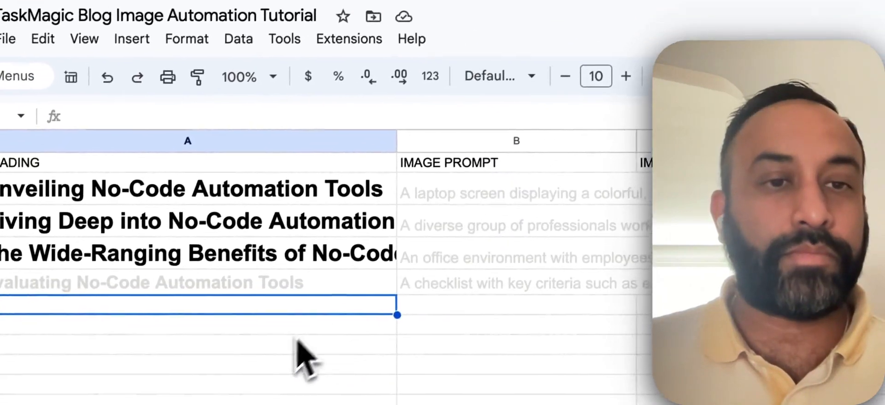
left_click(285, 351)
left_click(276, 288)
key("ctrl+v")
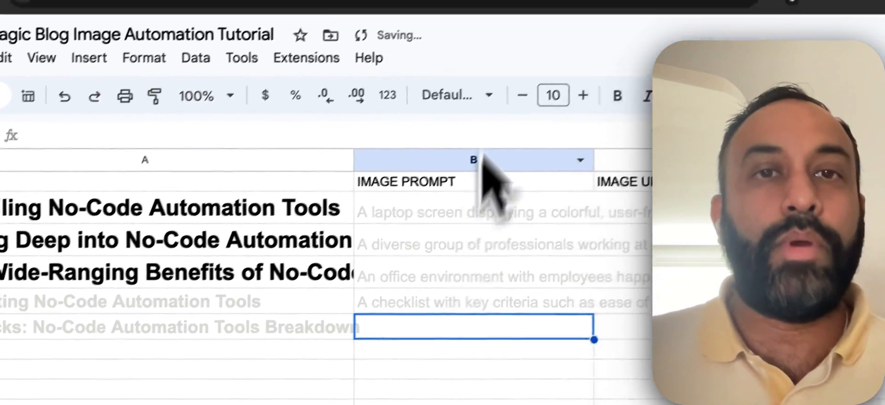
Copy Scene 10's comparison-chart image prompt into the Top Picks row.
left_click(436, 40)
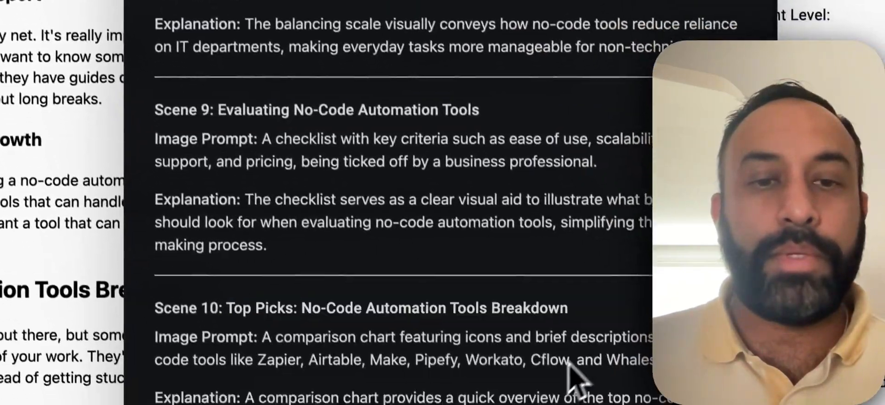
left_click_drag(533, 302, 659, 260)
right_click(447, 224)
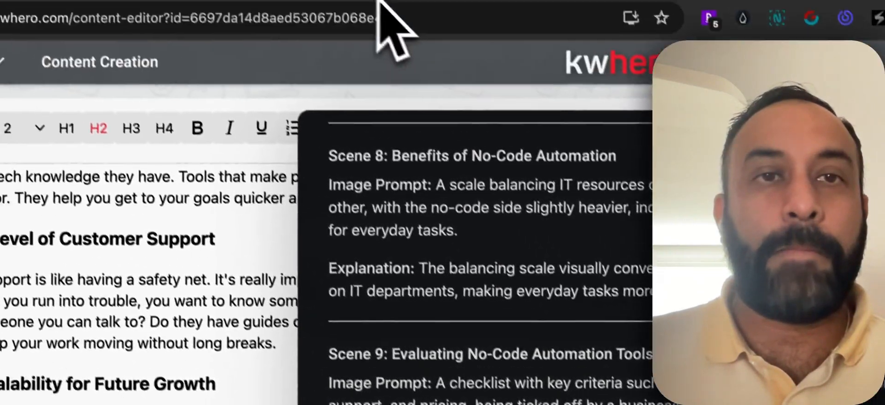
left_click(368, 47)
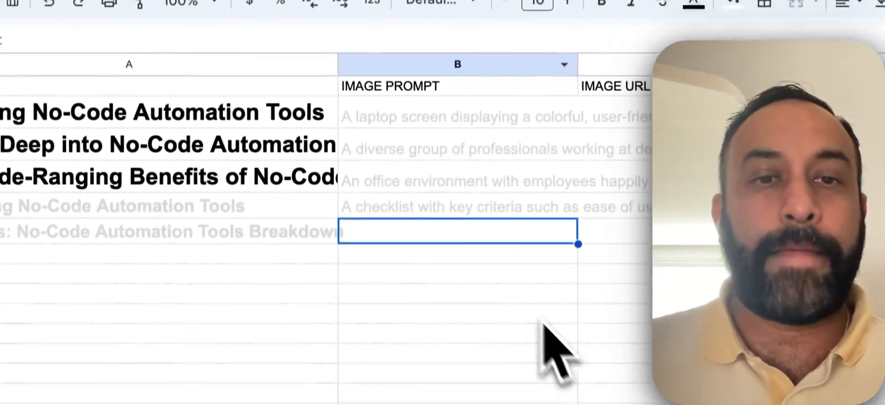
left_click(459, 183)
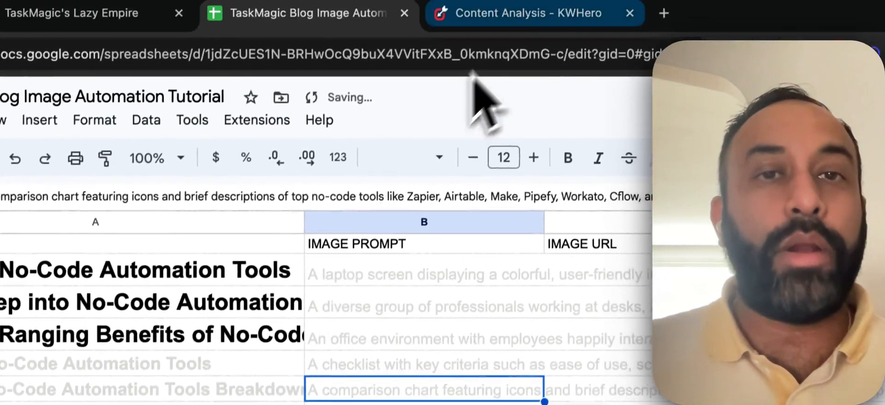
Close the KWHero scene prompts panel and select the whole filled table in the sheet.
left_click(525, 12)
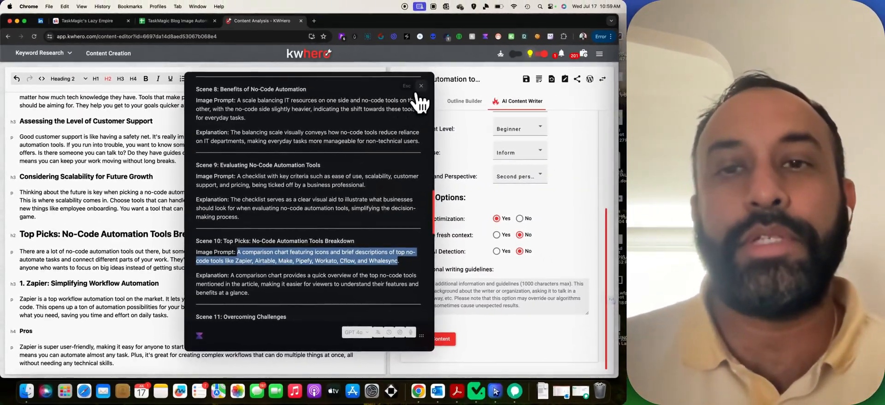
left_click(421, 86)
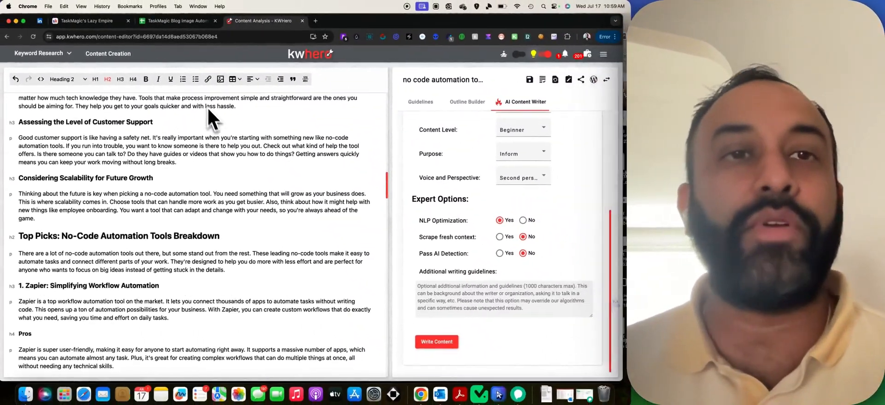
left_click(194, 20)
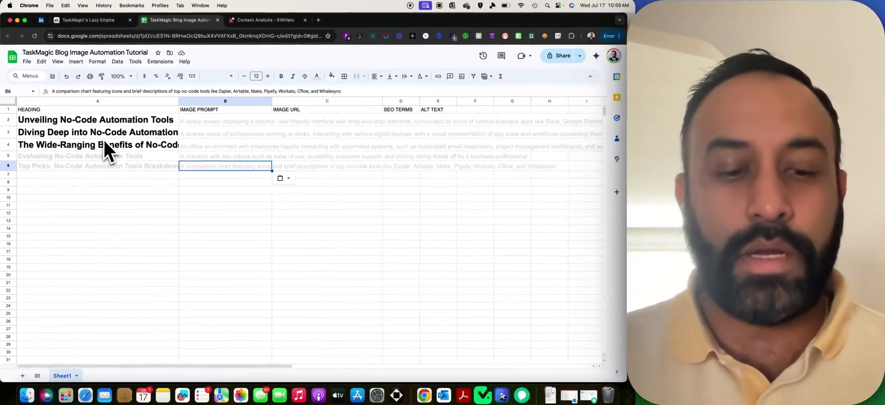
key("super+a")
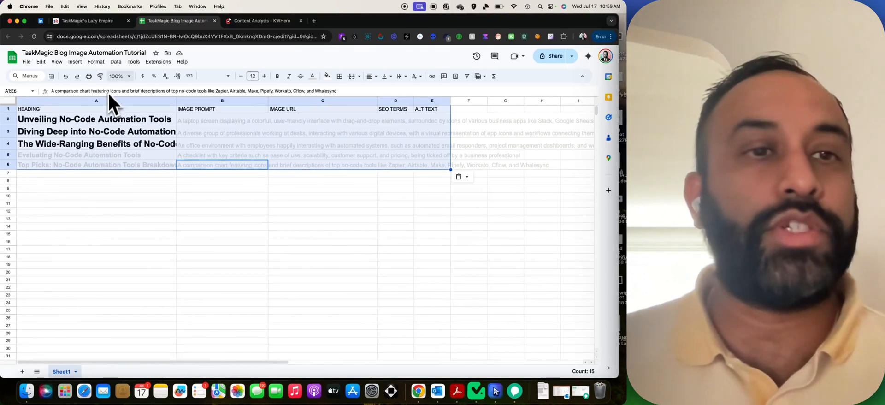
Give the table the default Arial font at size 12 with black text.
left_click(227, 82)
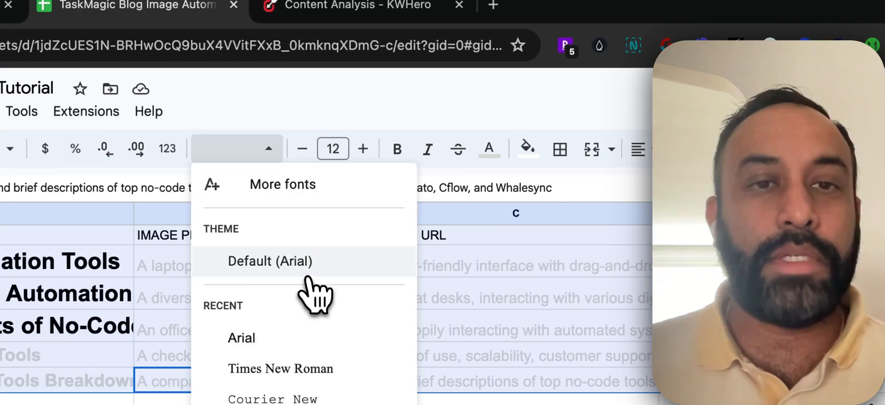
left_click(307, 270)
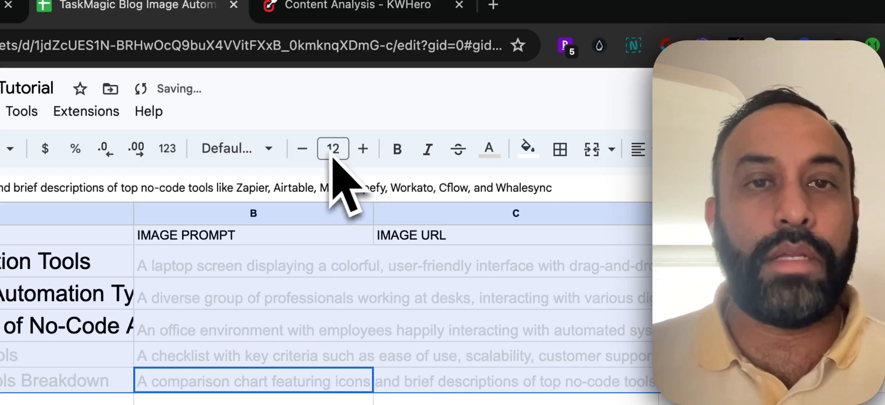
left_click(302, 148)
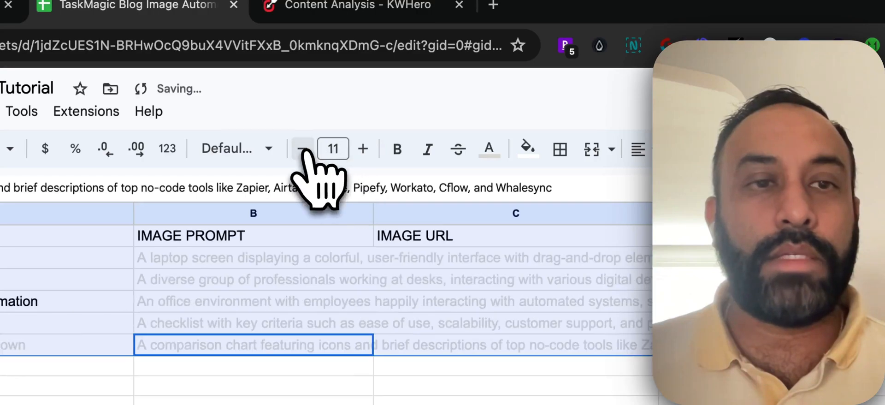
left_click(363, 149)
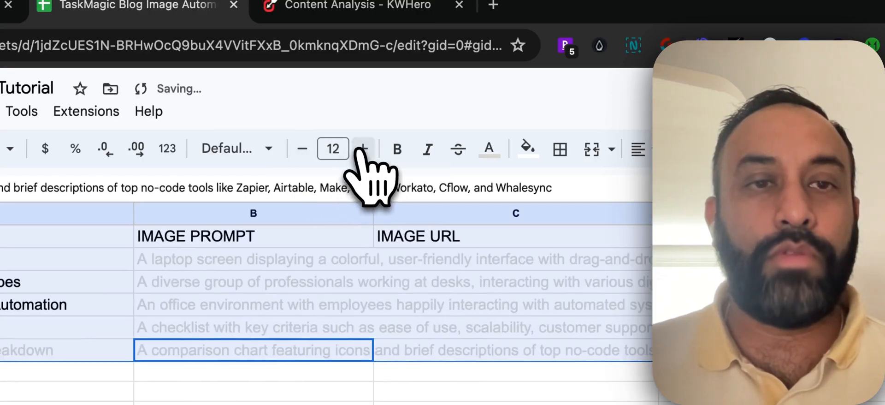
left_click(489, 148)
left_click(526, 194)
left_click(592, 369)
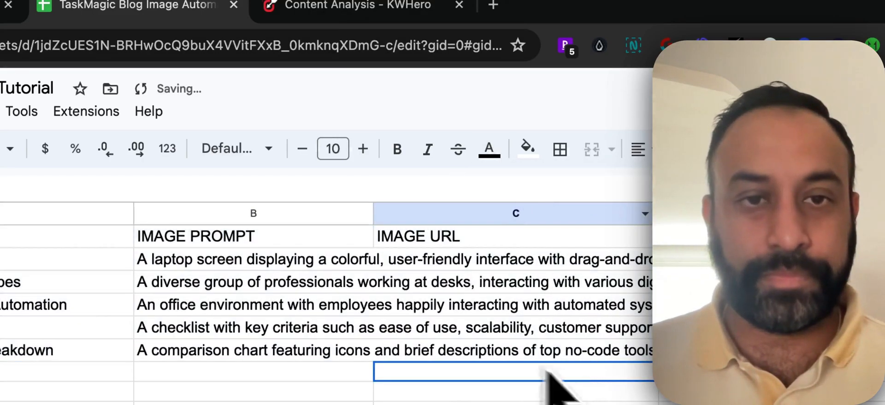
Widen the IMAGE PROMPT column B and set its text wrapping to Wrap.
left_click_drag(373, 213, 519, 213)
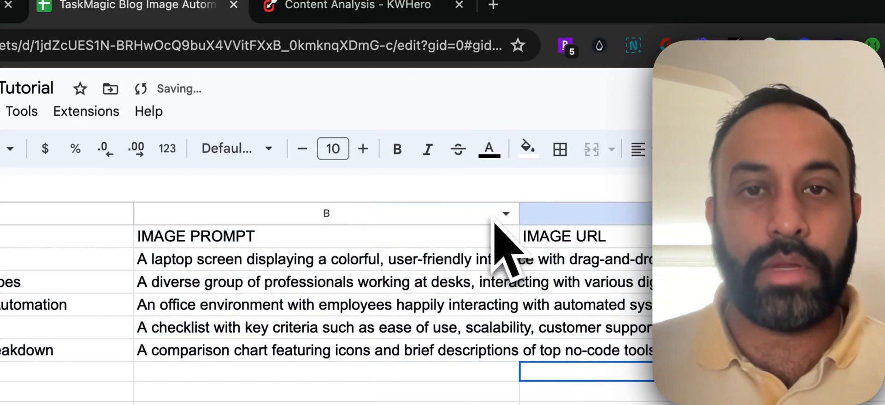
left_click(419, 213)
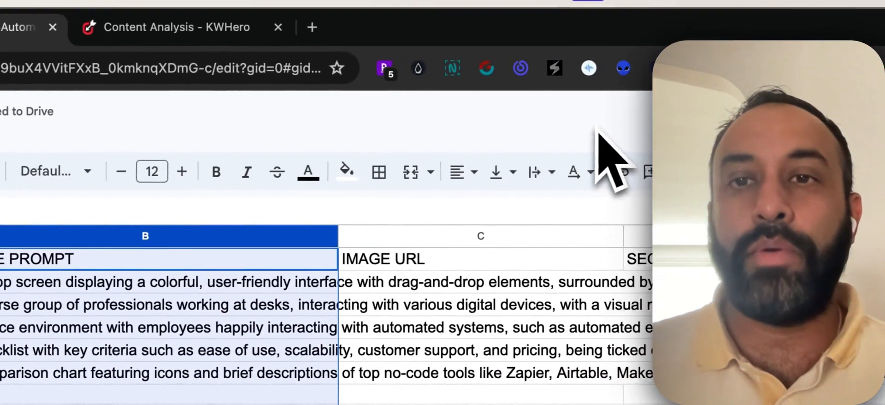
left_click(540, 174)
left_click(574, 208)
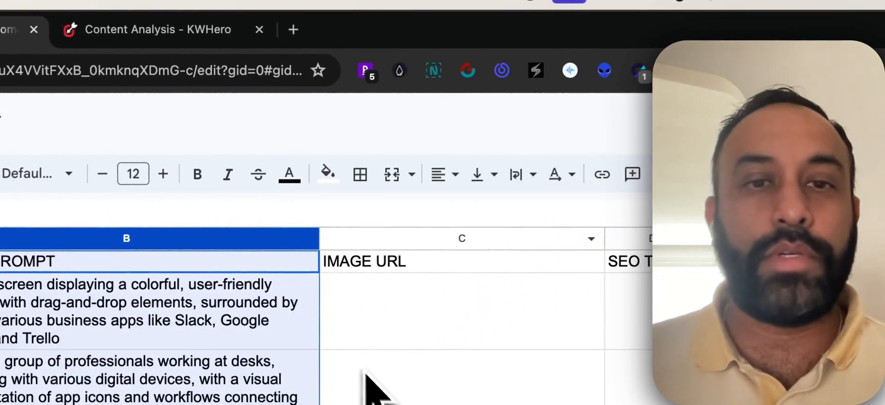
left_click(385, 389)
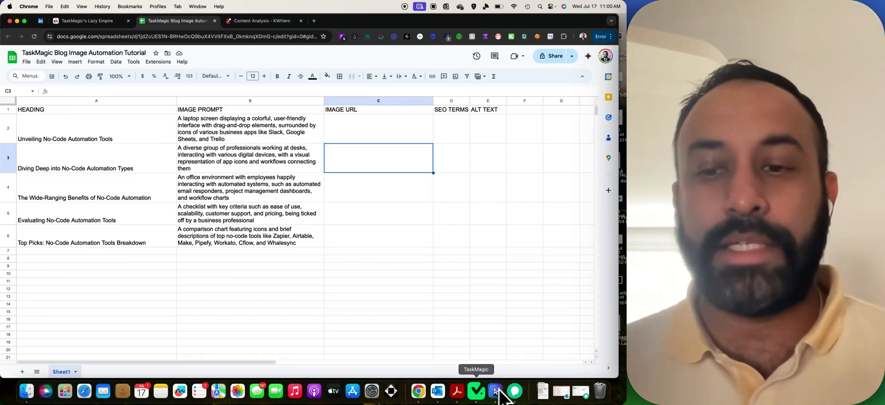
Bring TaskMagic forward and start a new automation using the Web recording option.
left_click(476, 391)
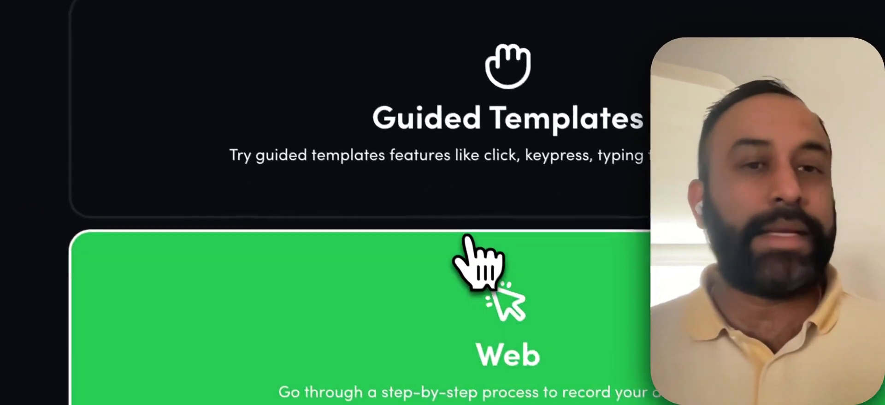
left_click(361, 301)
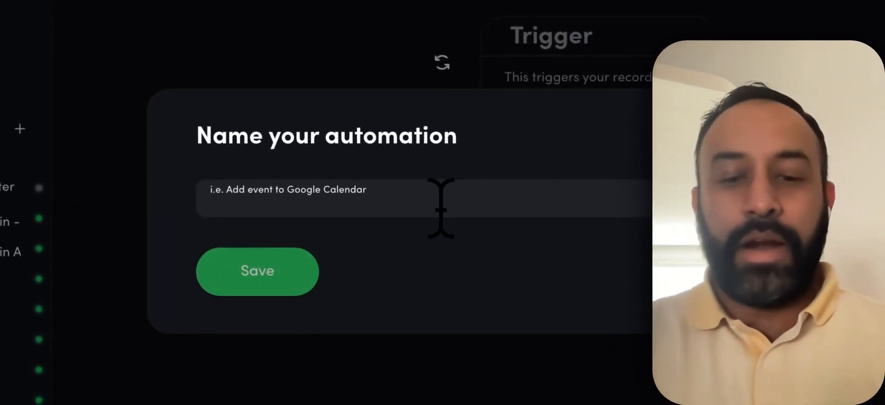
Name the new automation 'TaskMagic Blog Image Generator Tutorial' and save it.
left_click(441, 208)
type("TaskMA")
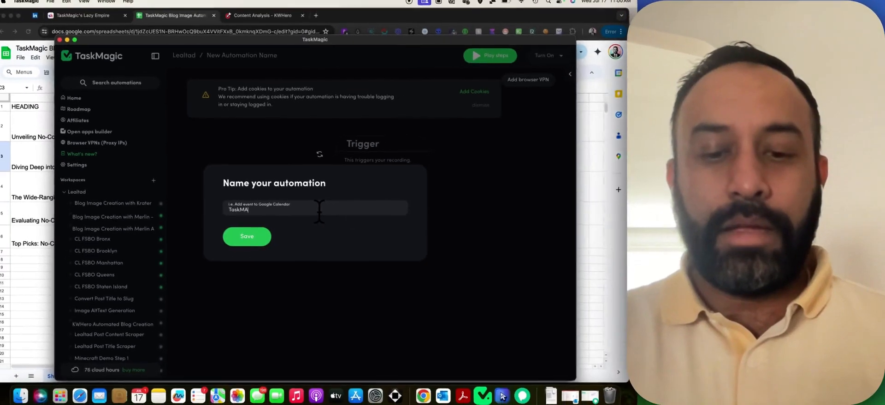
type("gic")
key("BackSpace")
key("BackSpace")
key("BackSpace")
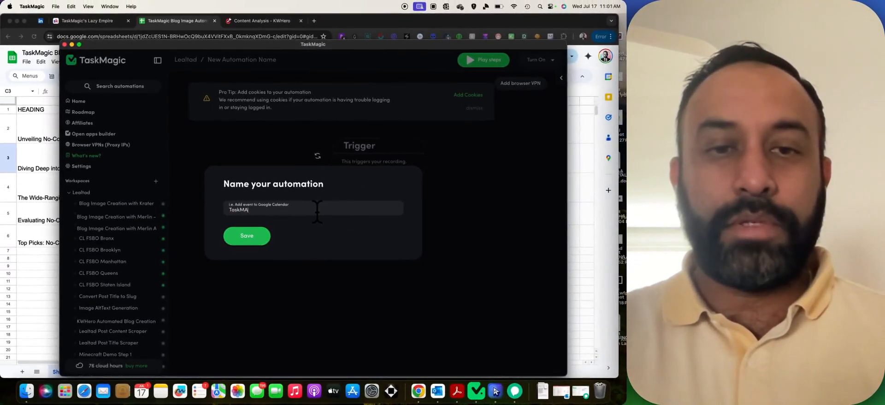
type("Blog Image")
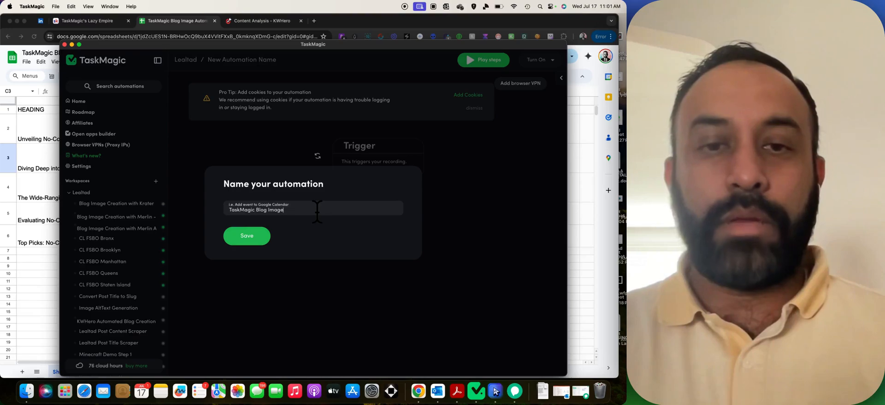
type("Generator T")
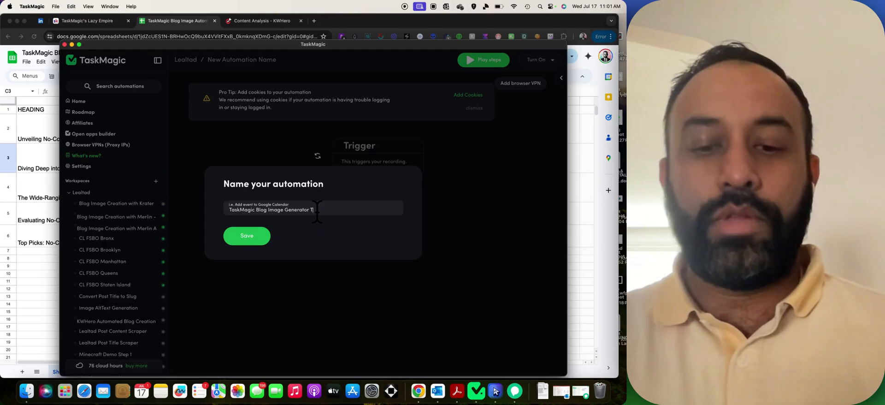
type("utorial")
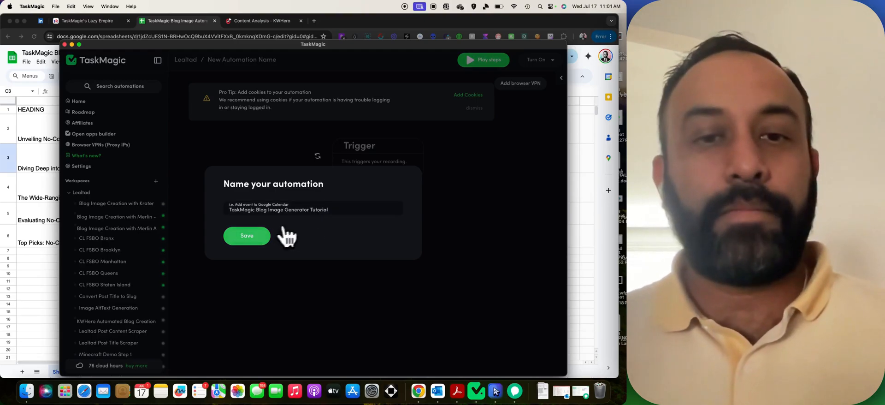
left_click(258, 238)
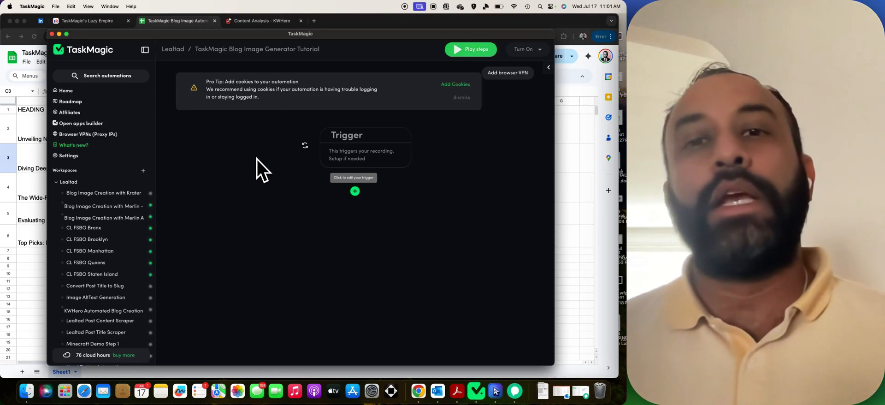
Search getmerlin in a new Chrome tab, open Merlin's chat page, then return to TaskMagic.
left_click(314, 20)
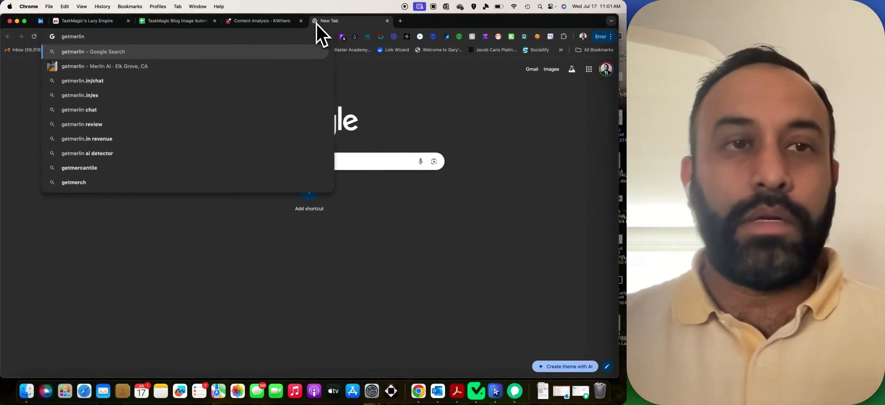
key("Return")
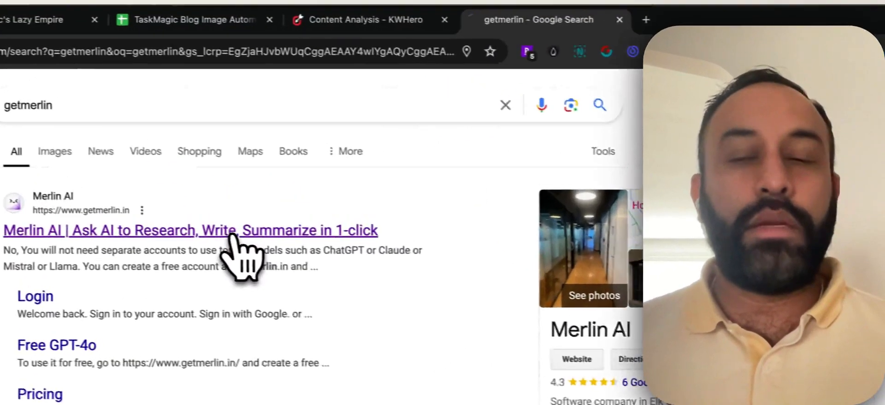
left_click(207, 123)
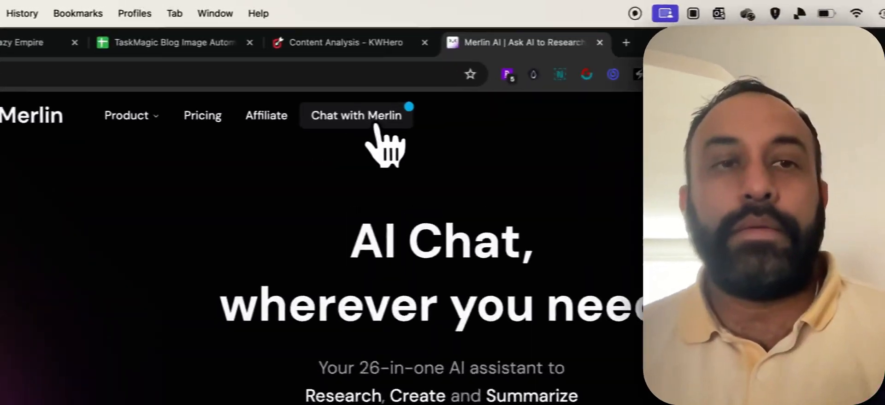
left_click(277, 59)
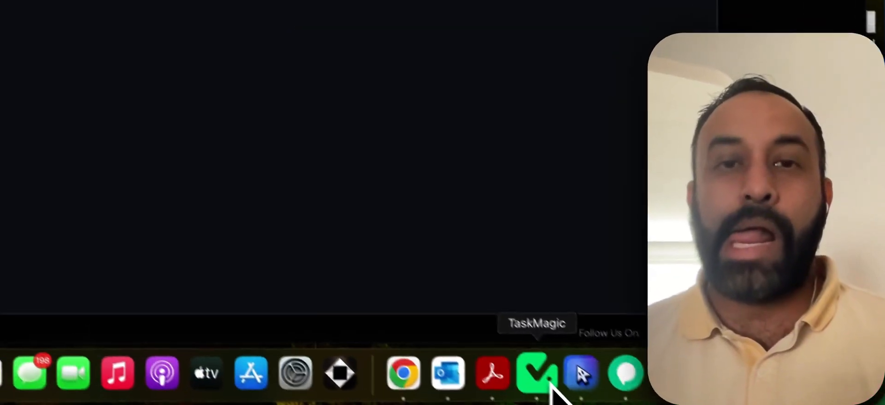
left_click(482, 395)
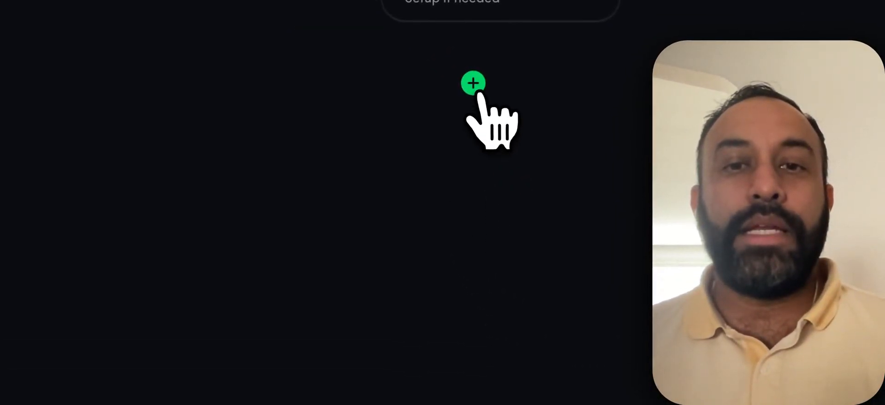
left_click(475, 88)
left_click(394, 132)
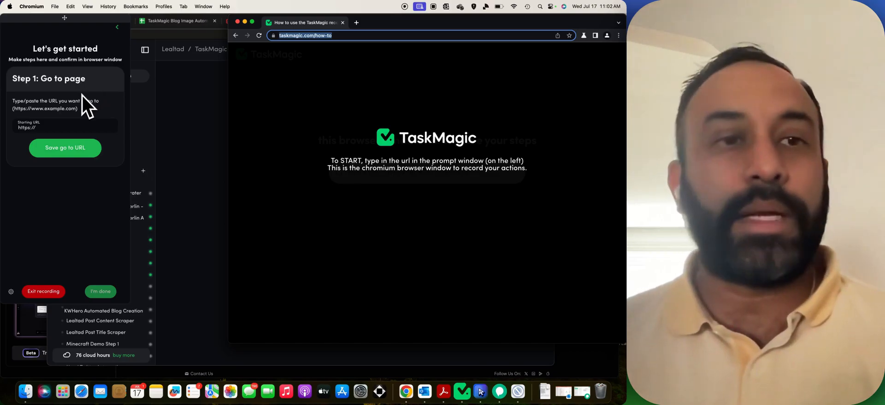
left_click(194, 23)
left_click(334, 21)
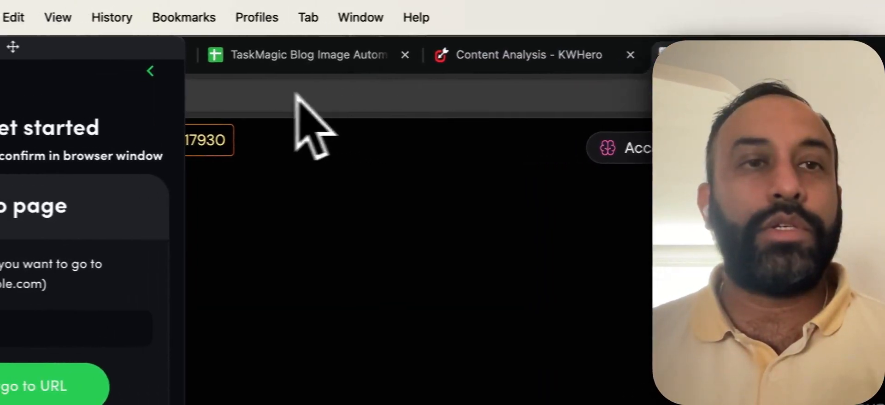
left_click_drag(85, 49, 96, 116)
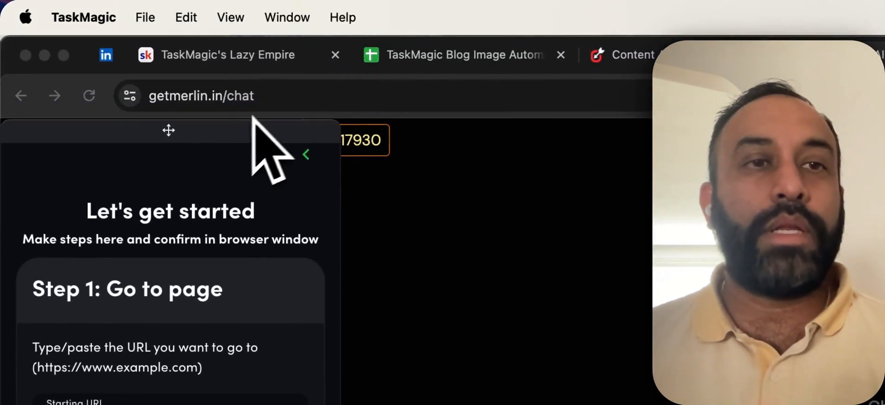
left_click(276, 96)
key("ctrl+c")
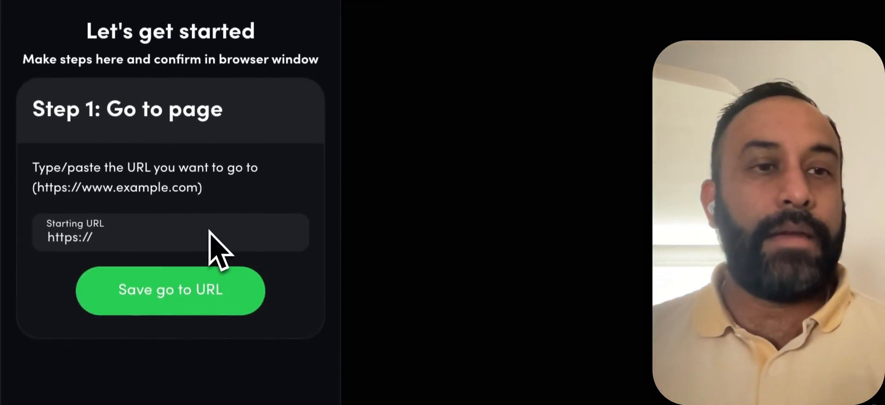
key("ctrl+a")
key("ctrl+v")
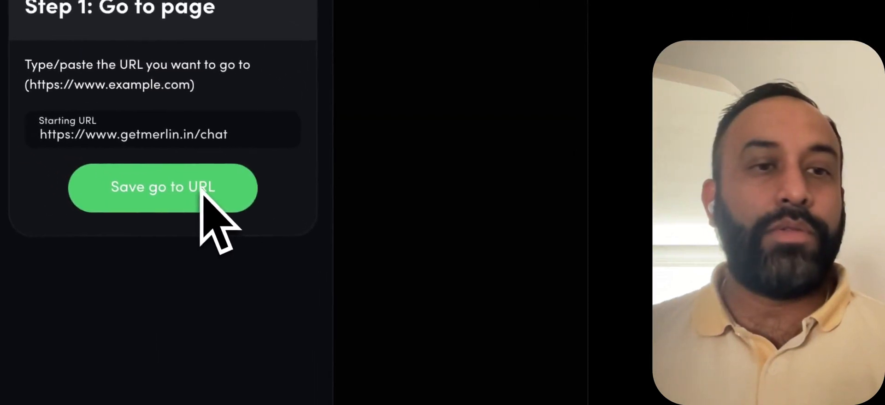
left_click(131, 146)
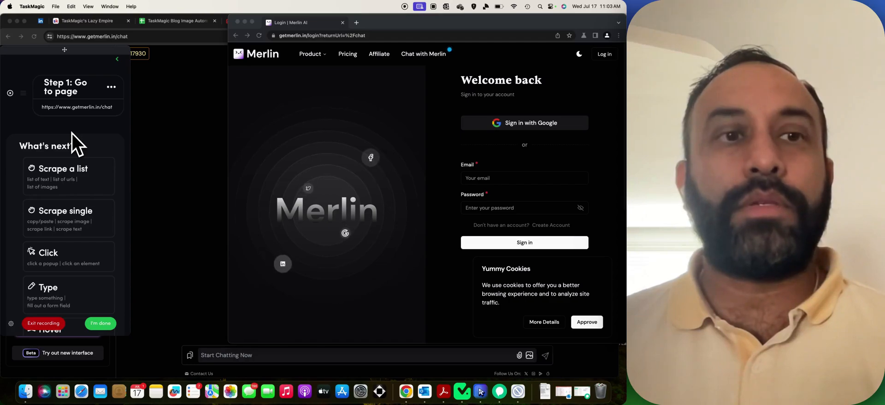
End the recording with I'm done, keeping the Go to page Merlin chat step.
scroll(72, 151, "down", 10)
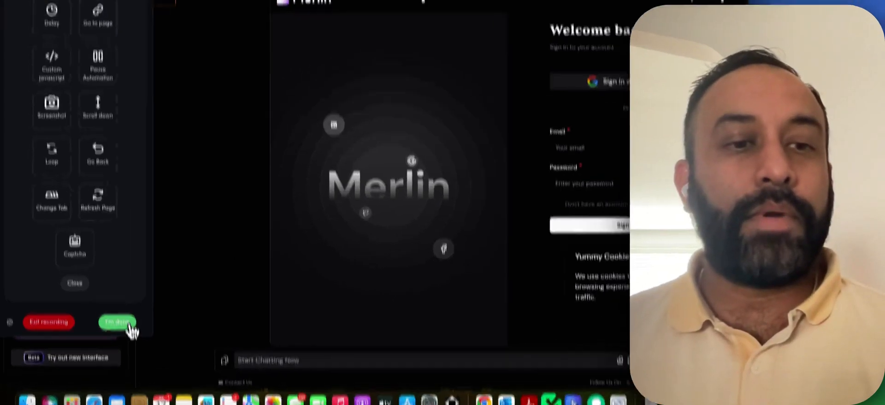
left_click(112, 325)
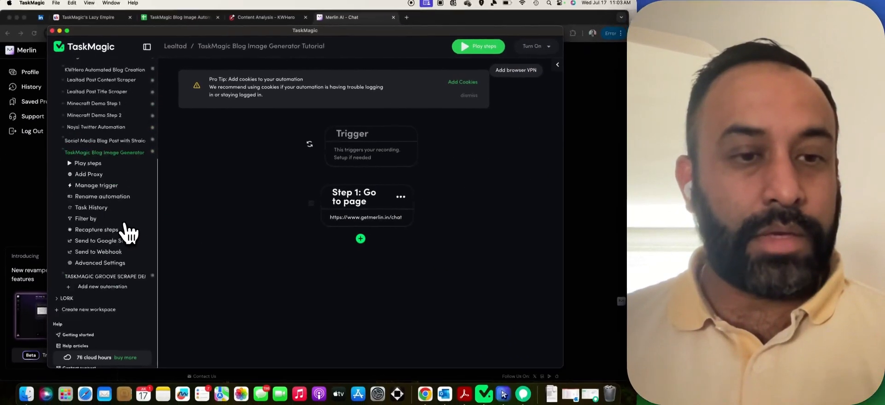
Open Manage Cookies under Advanced Settings, toggling the shared Chrome profile on and back off.
scroll(130, 233, "down", 3)
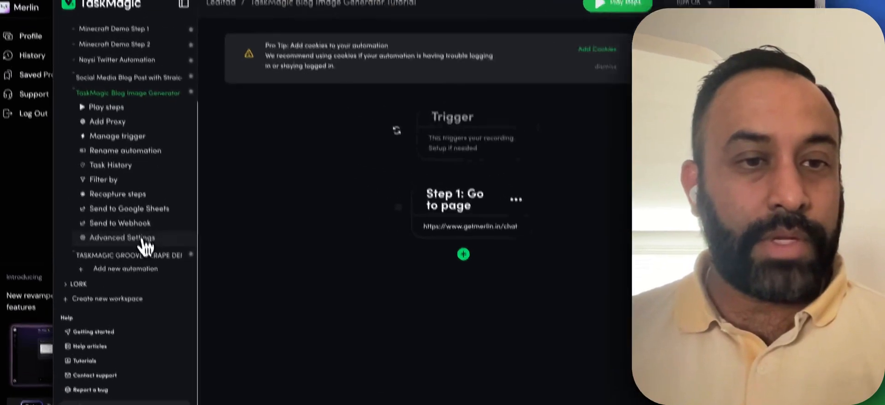
left_click(115, 226)
left_click(108, 247)
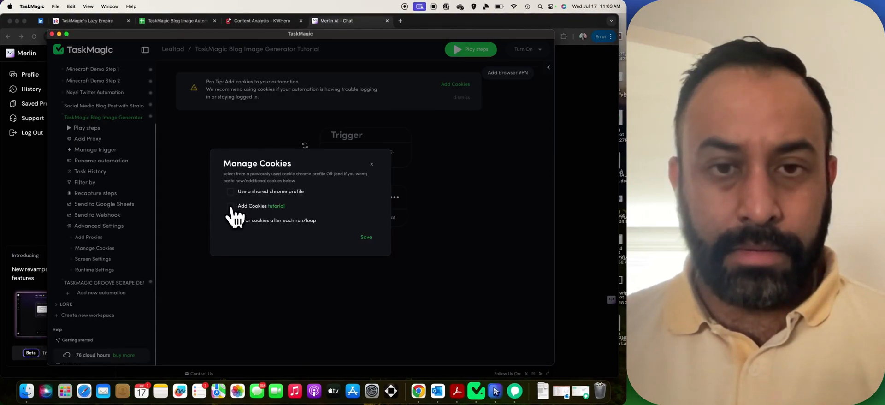
left_click(230, 191)
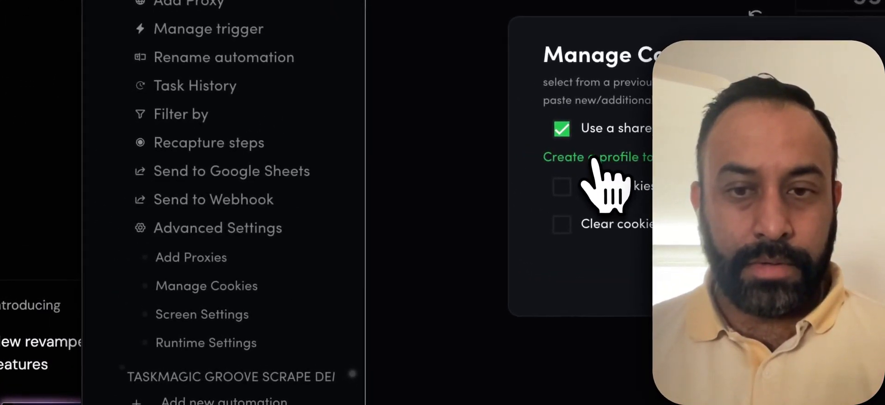
left_click(569, 133)
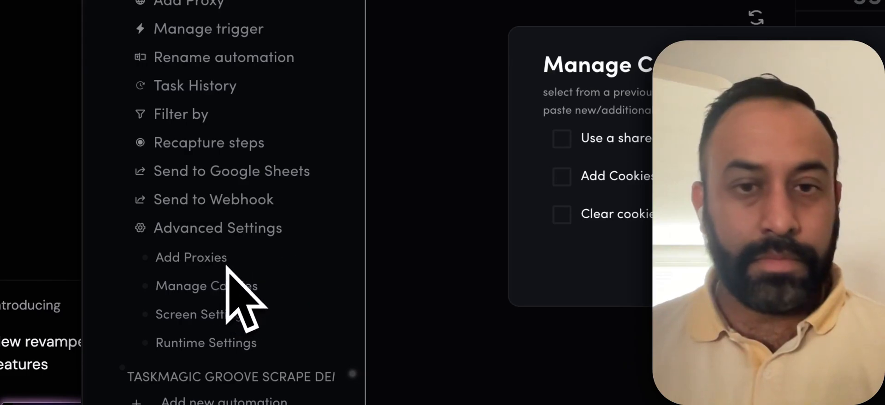
left_click(540, 113)
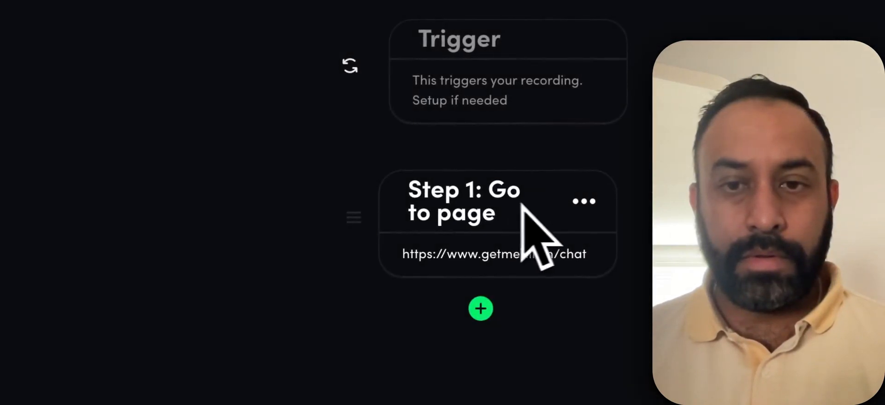
Open the Go to page step for editing, leaving its URL unchanged.
left_click(584, 201)
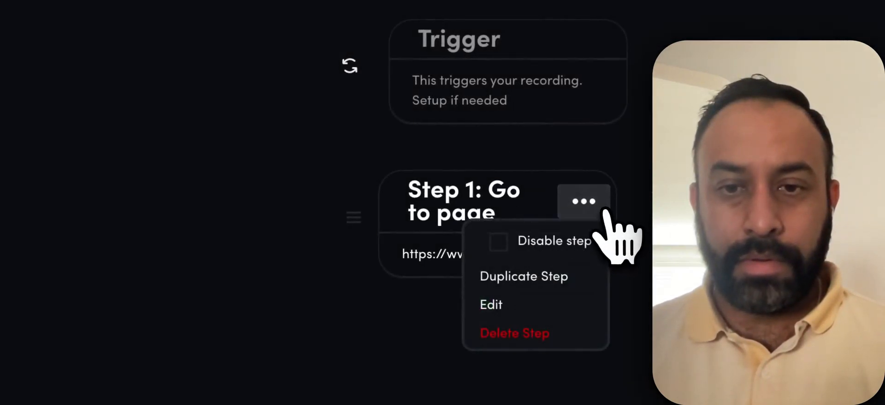
left_click(501, 300)
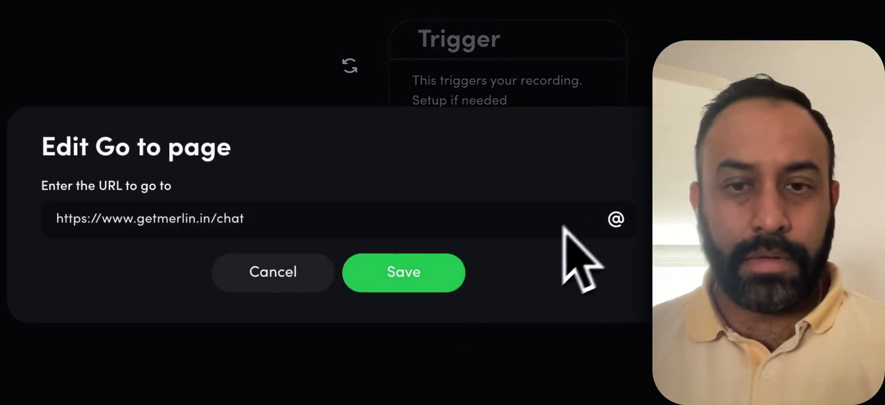
left_click(420, 279)
left_click(487, 202)
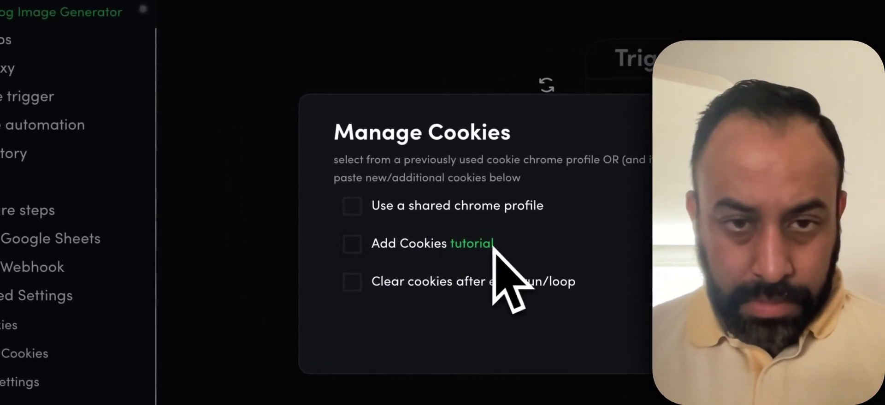
Enable Add Cookies, export Merlin's cookies from the cookie editor, paste them in and save.
left_click(368, 255)
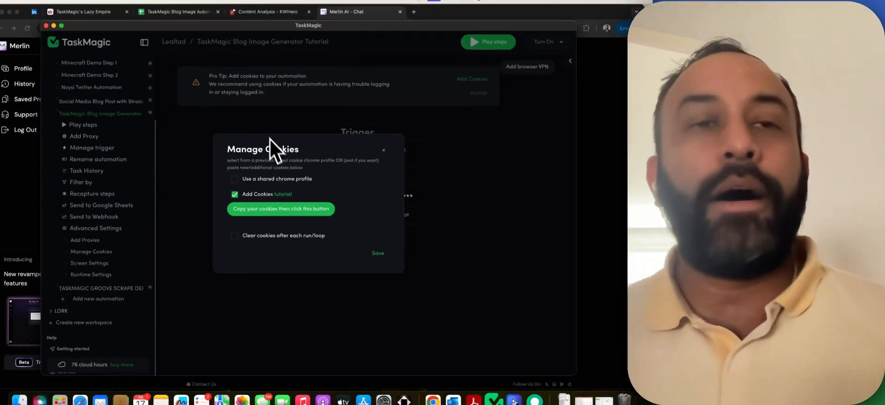
left_click(336, 20)
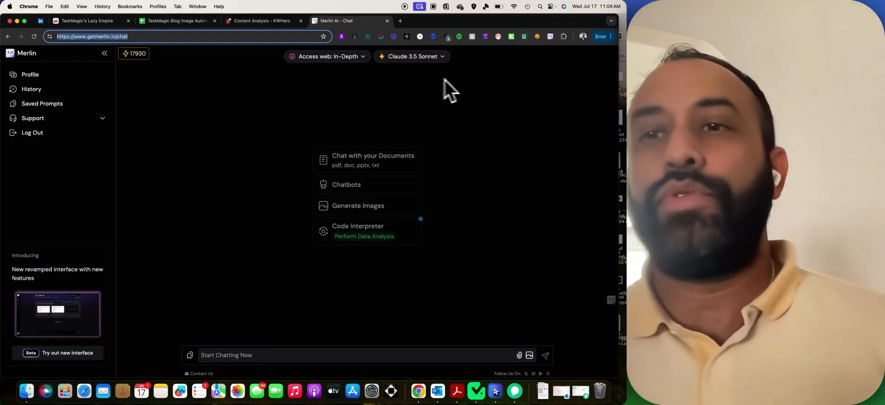
left_click(537, 37)
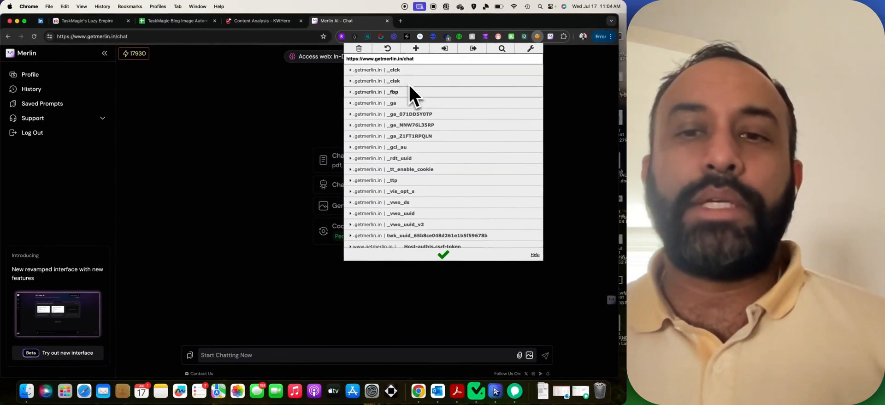
left_click(474, 49)
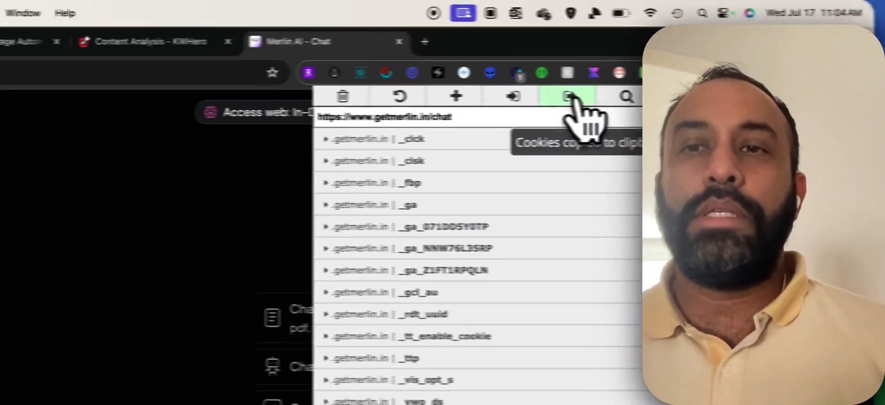
left_click(242, 99)
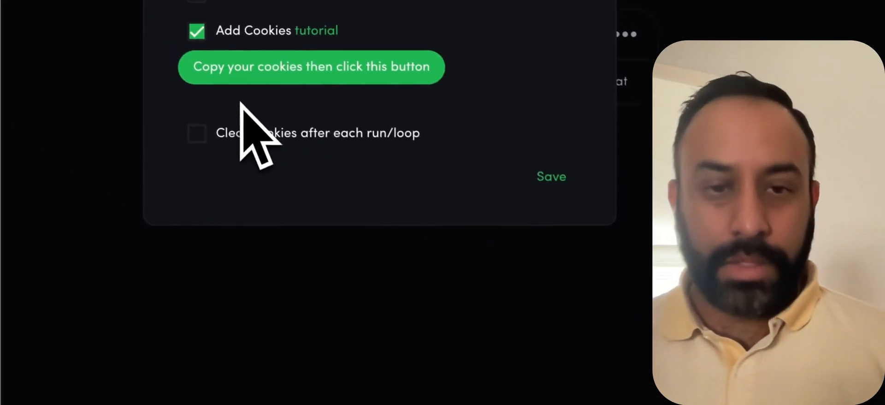
left_click(273, 84)
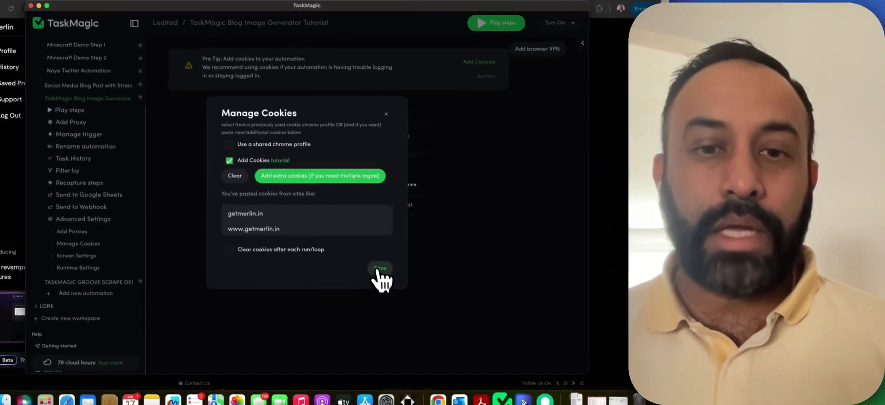
left_click(367, 270)
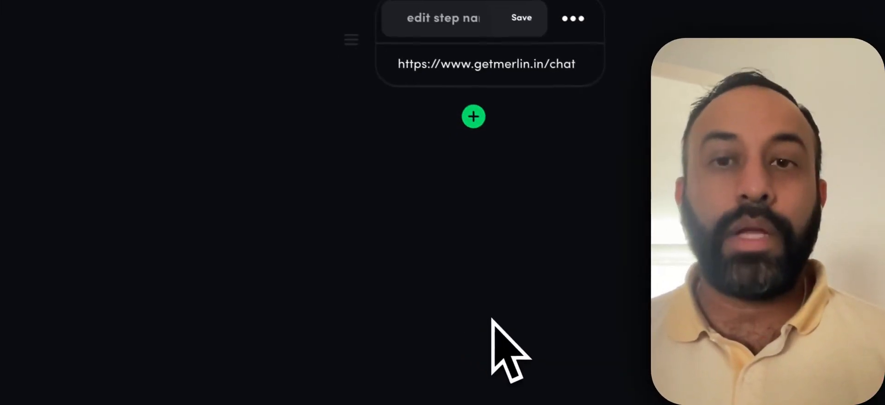
Add a step after Go to page and choose Record to continue capturing on Merlin.
left_click(480, 112)
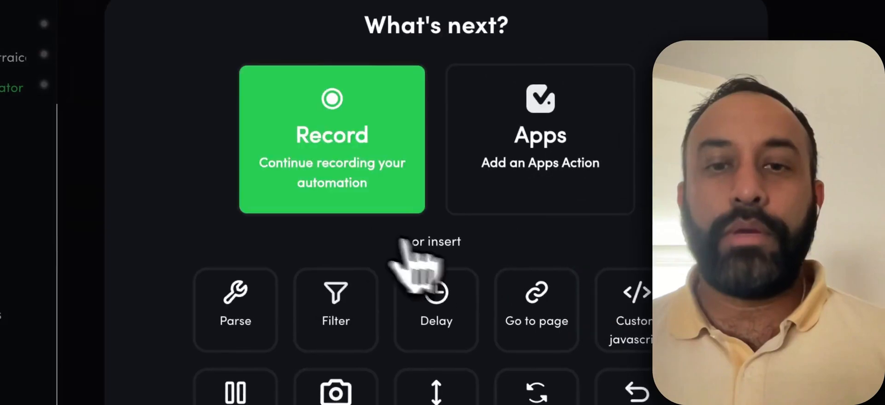
left_click(332, 147)
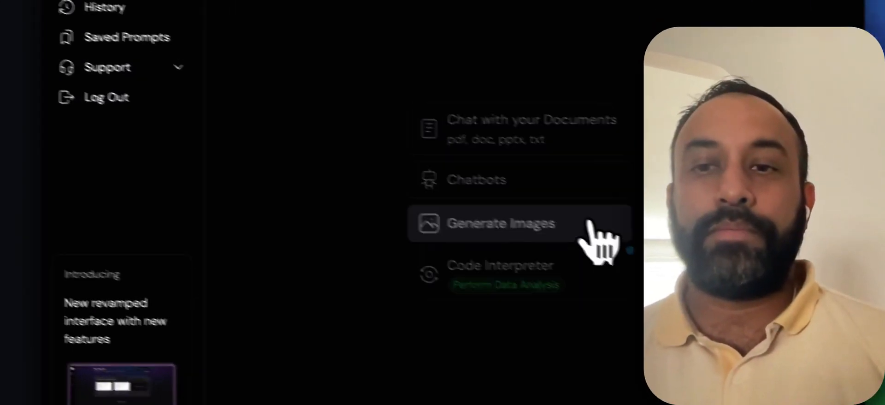
Switch Merlin to Generate Images with the DALL-E 3 model, confirming each recorded step.
left_click(487, 191)
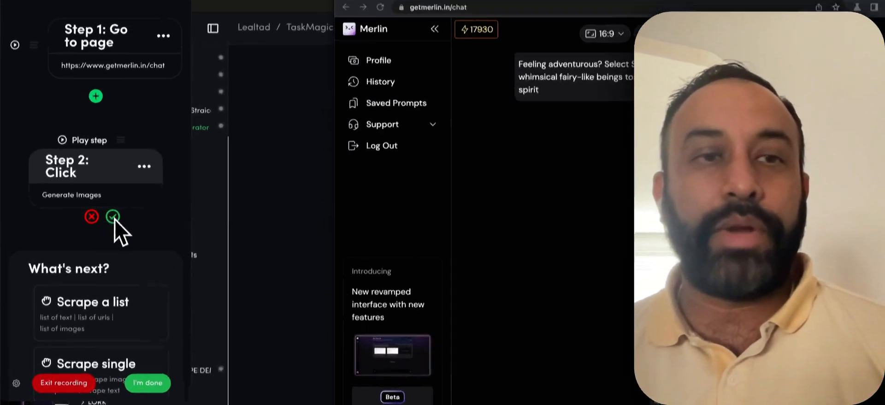
left_click(77, 178)
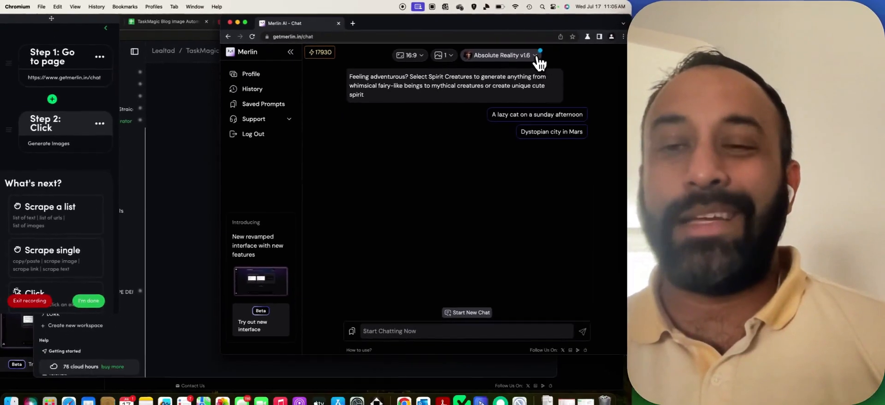
left_click(641, 141)
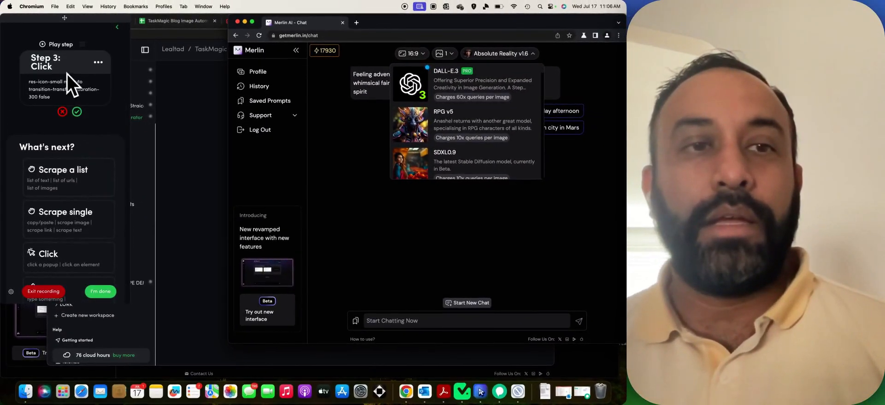
left_click(78, 113)
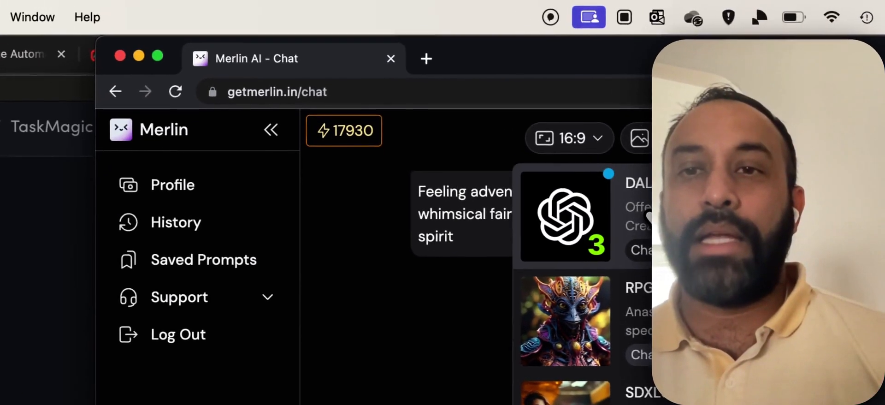
left_click(645, 219)
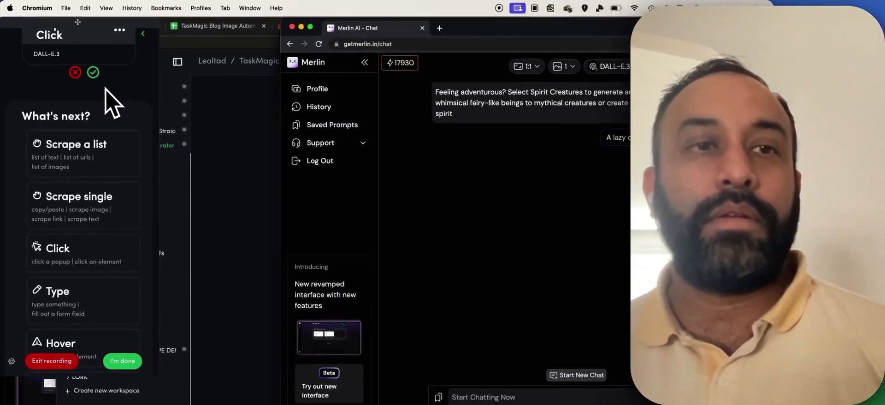
left_click(93, 72)
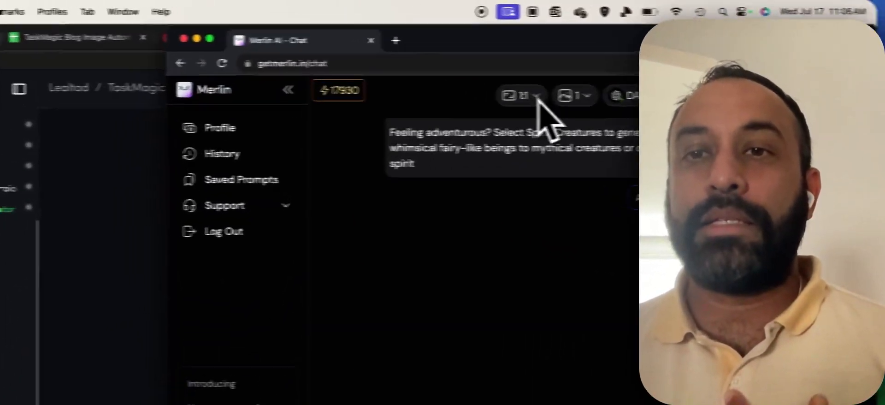
Set the image aspect ratio to 7:4 and confirm the recorded steps.
left_click(537, 97)
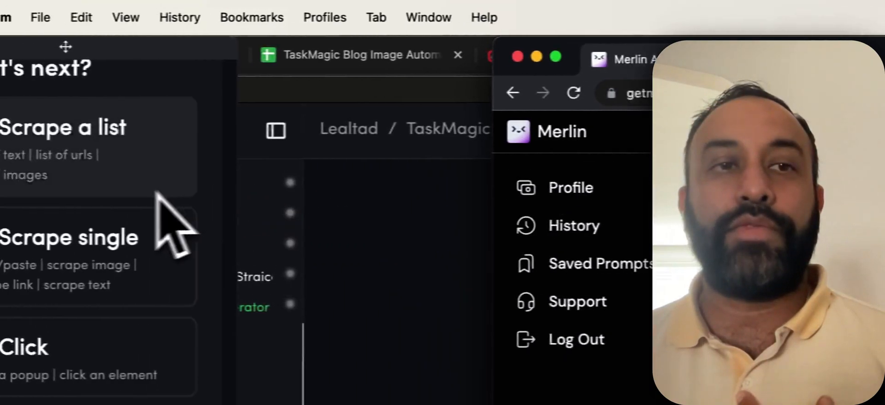
scroll(158, 194, "up", 3)
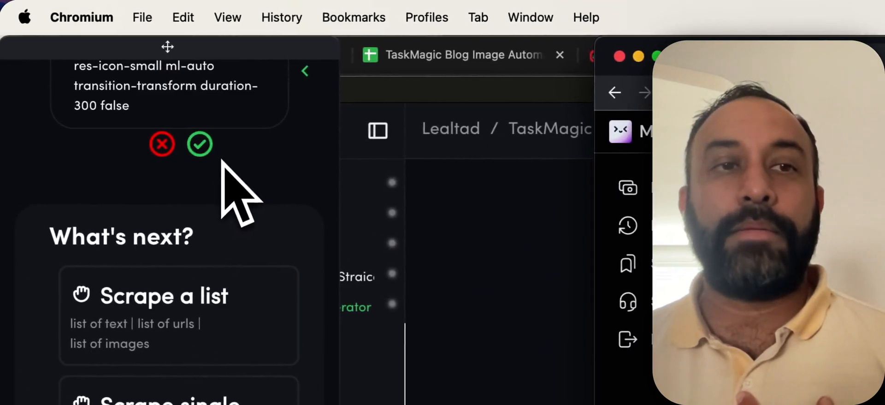
left_click(198, 144)
scroll(239, 175, "up", 2)
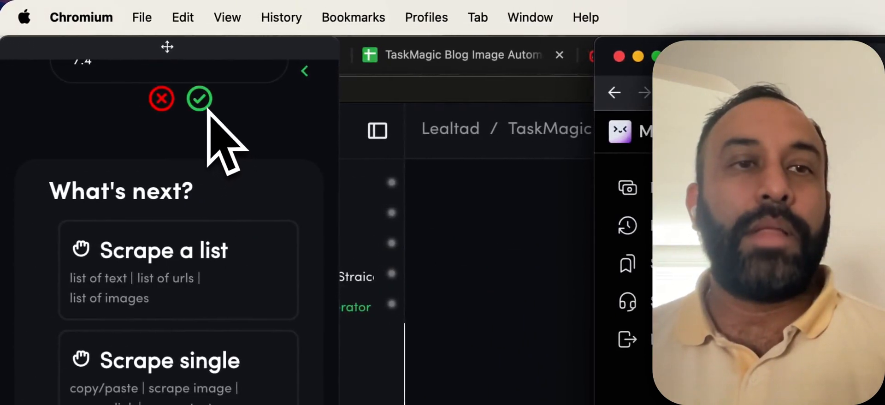
left_click(202, 104)
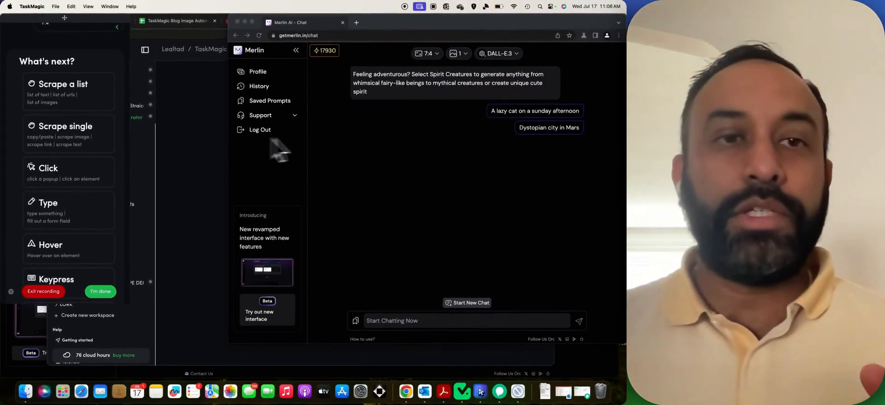
scroll(85, 129, "up", 10)
scroll(76, 101, "up", 2)
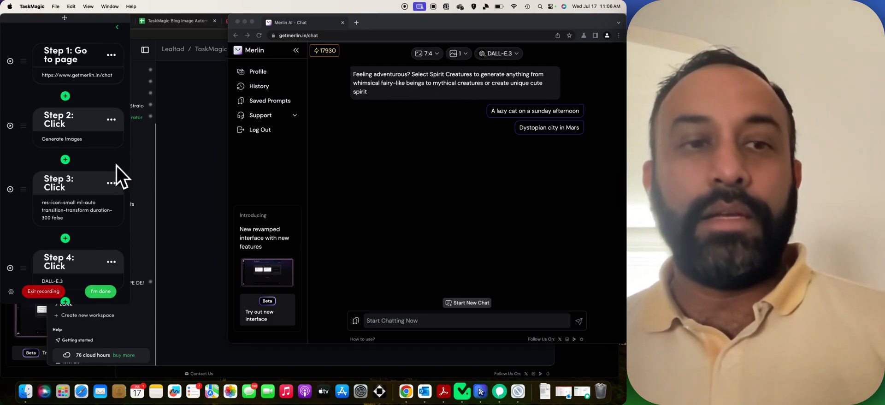
scroll(117, 165, "down", 5)
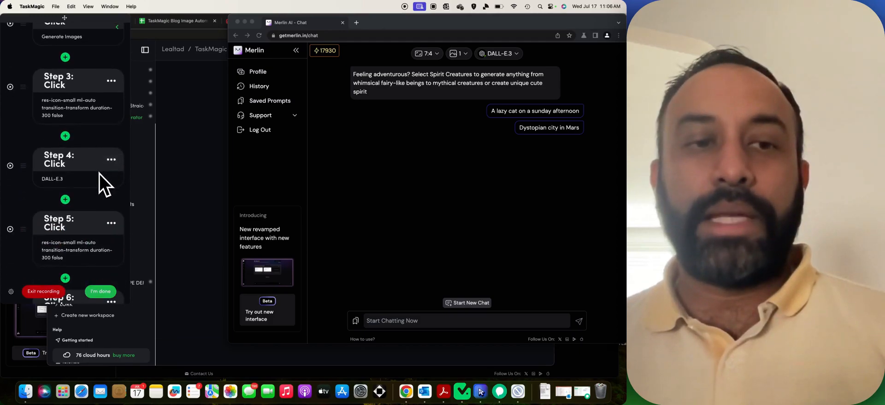
scroll(98, 174, "down", 2)
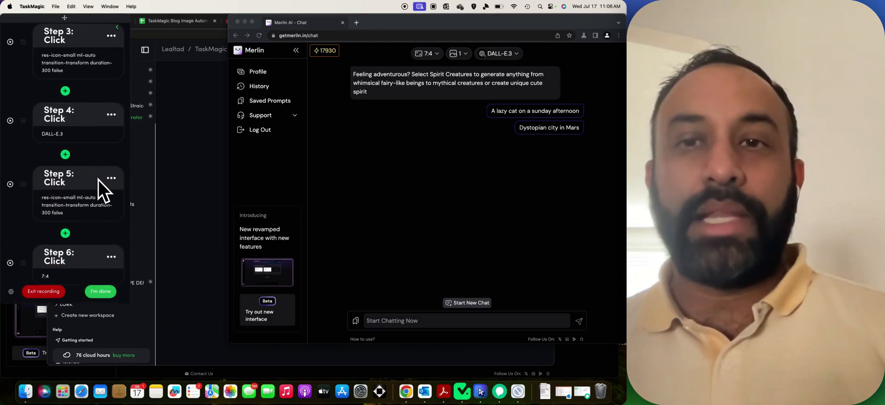
scroll(99, 180, "down", 5)
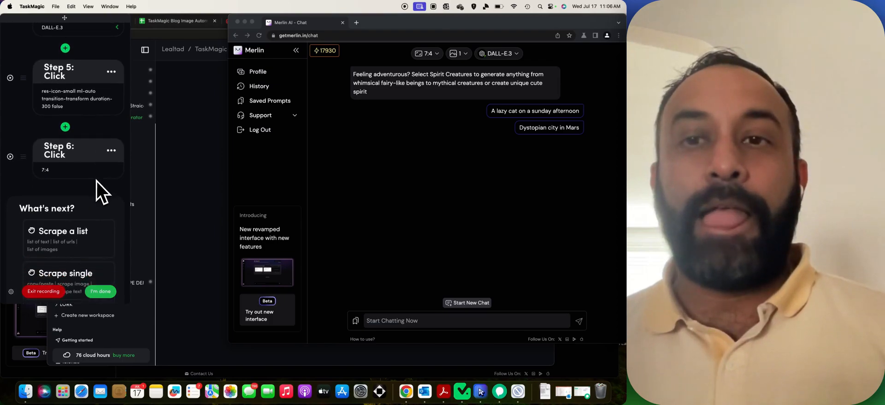
scroll(98, 179, "down", 1)
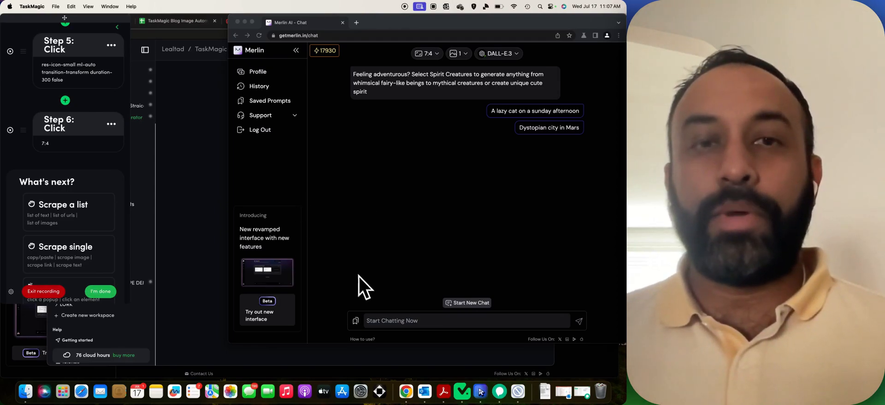
Copy the laptop-screen prompt from Sheets cell B2 and focus Merlin's Start Chatting Now field.
left_click(171, 23)
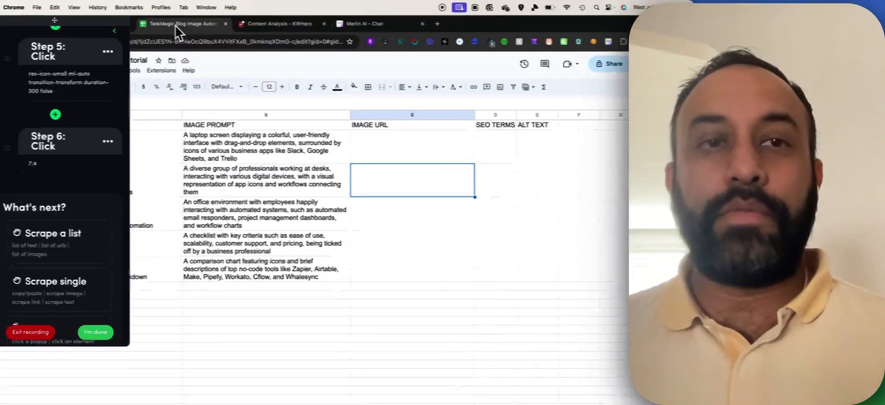
left_click(239, 126)
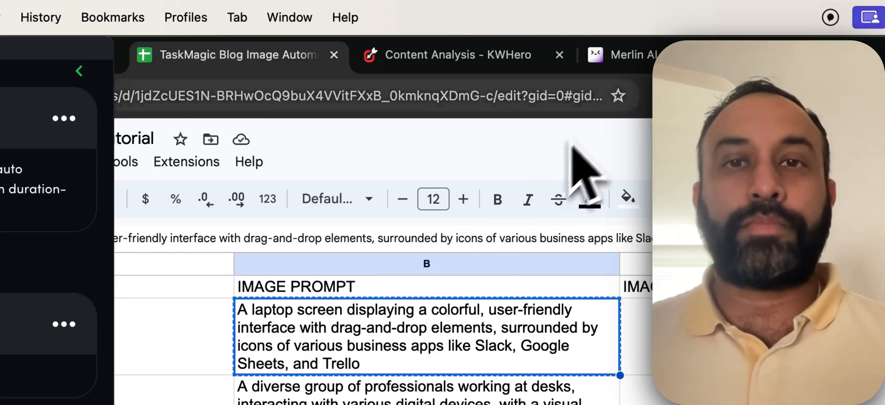
left_click(629, 60)
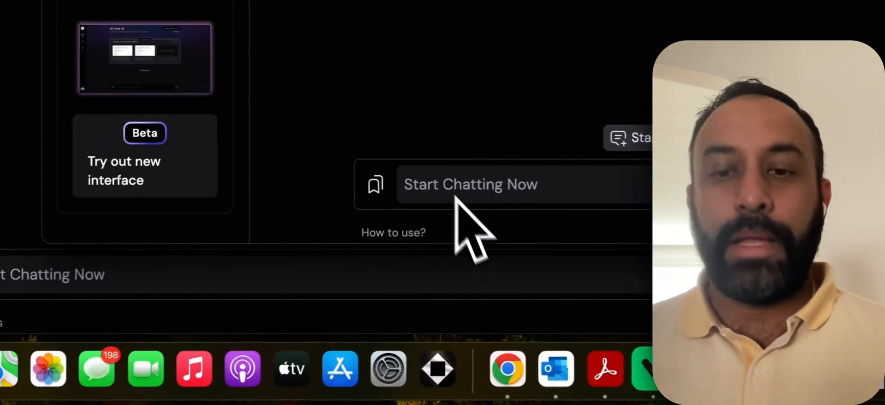
left_click(481, 187)
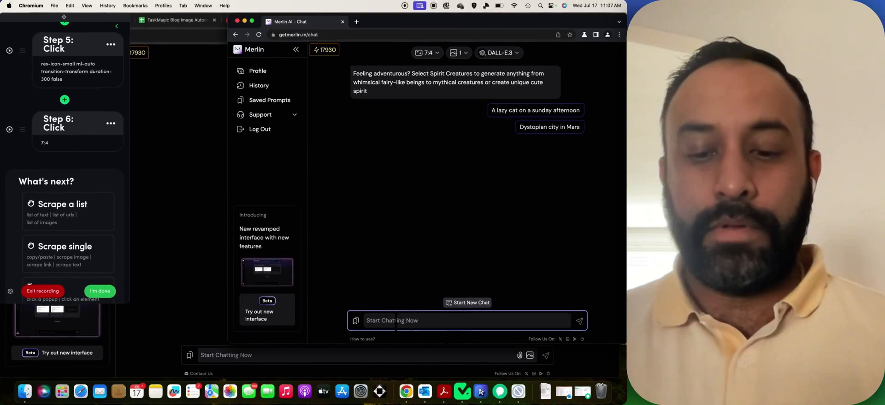
Paste and send the laptop-screen prompt, then confirm the #sendbutton click as TaskMagic Step 8.
key("super+v")
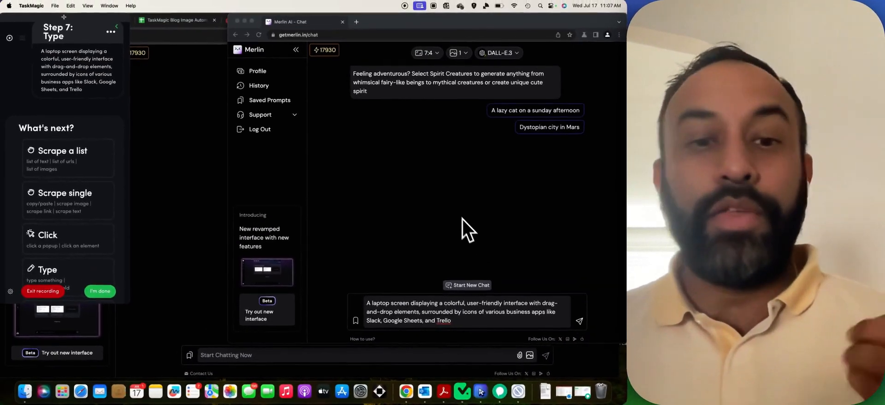
scroll(61, 179, "down", 10)
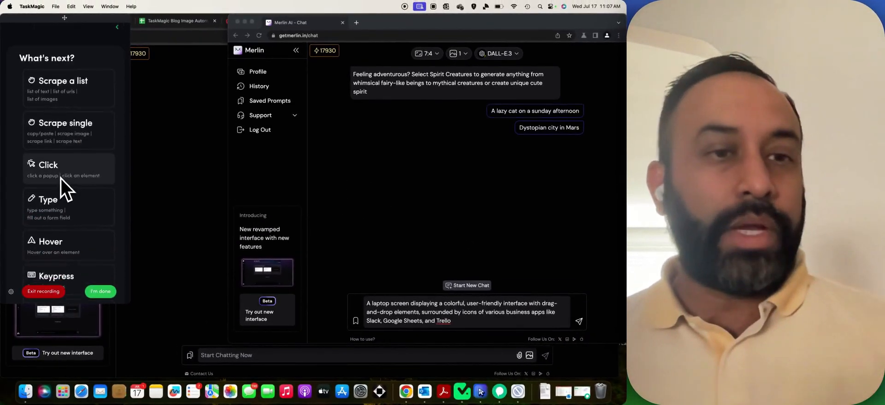
scroll(67, 164, "down", 1)
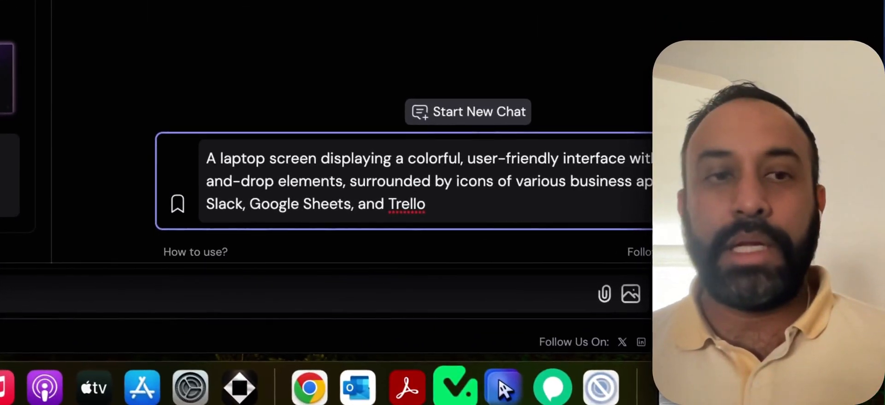
left_click(578, 321)
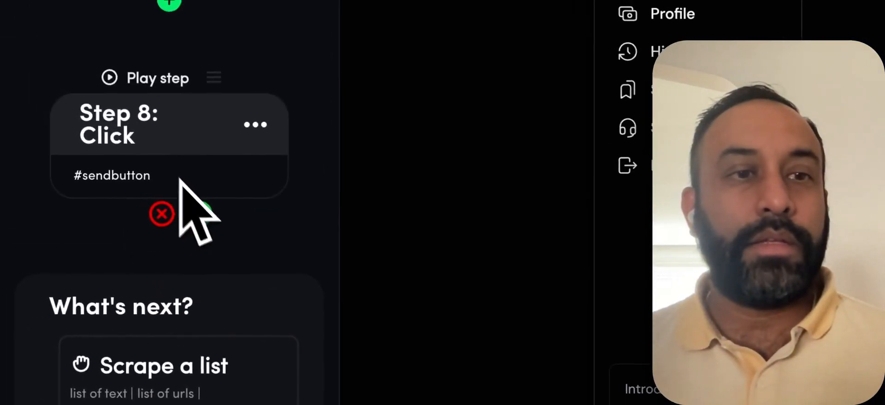
left_click(203, 213)
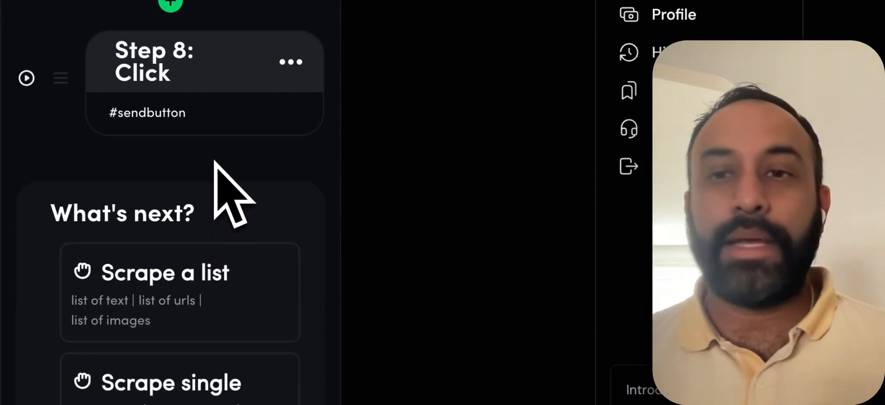
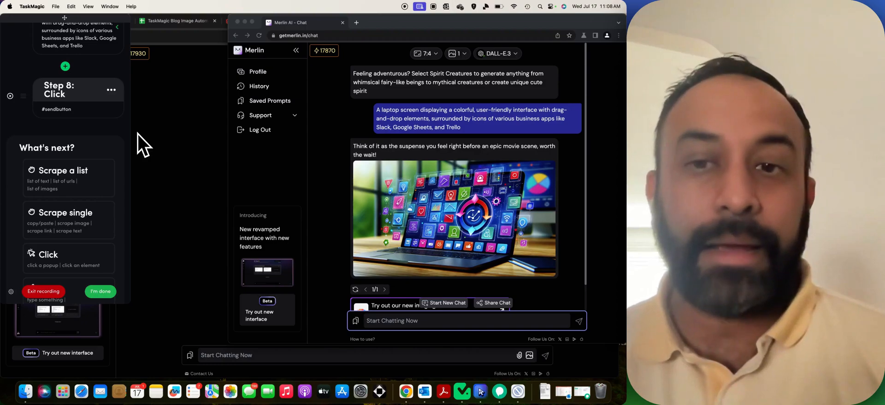
Add a 0.4-minute delay step after the #sendbutton click.
scroll(72, 136, "down", 10)
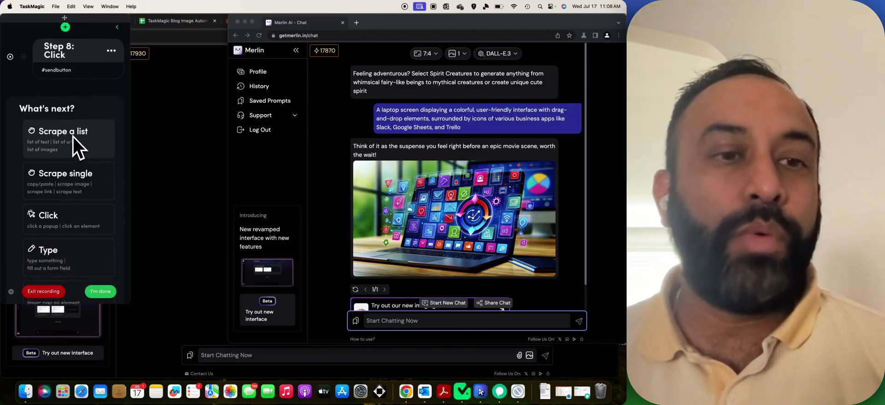
scroll(79, 145, "down", 3)
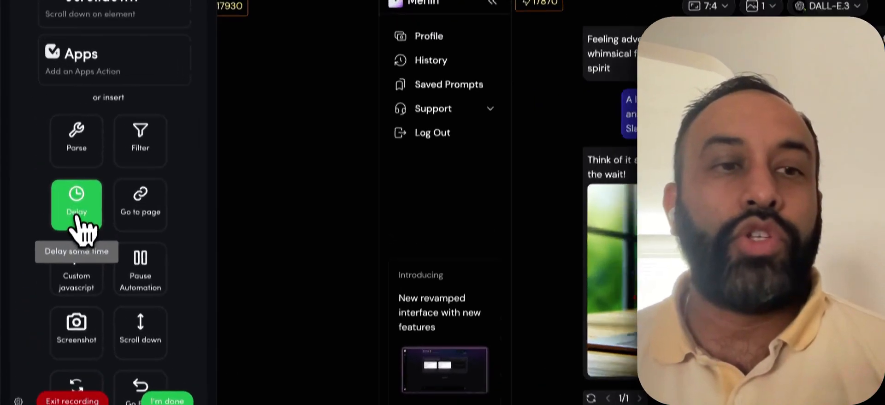
left_click(47, 180)
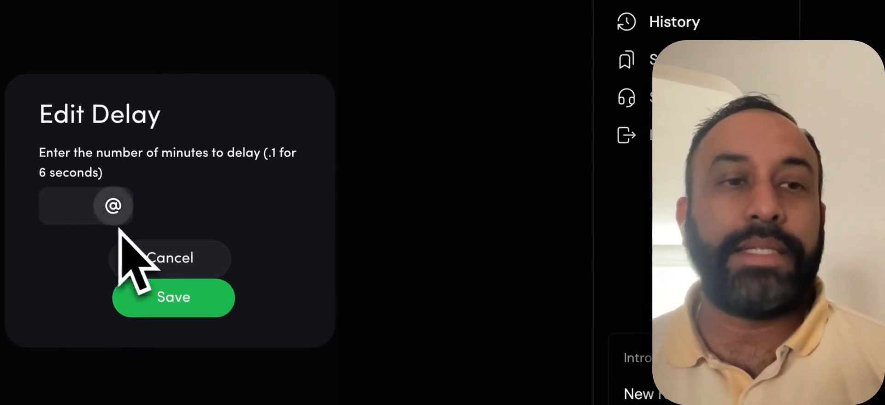
left_click(85, 208)
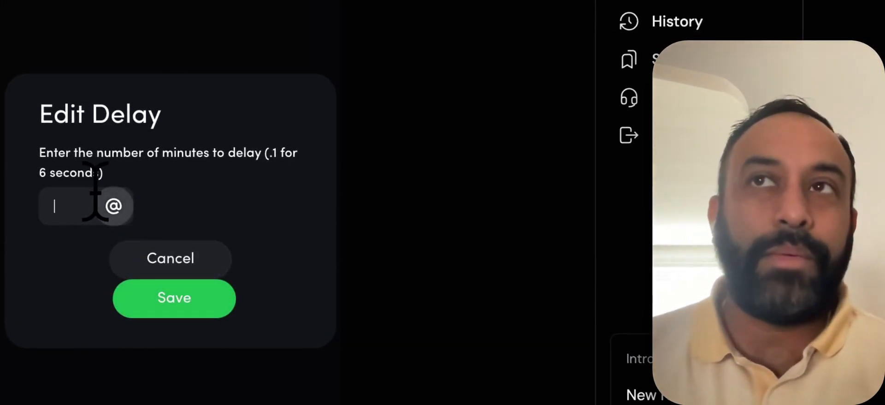
type(".4")
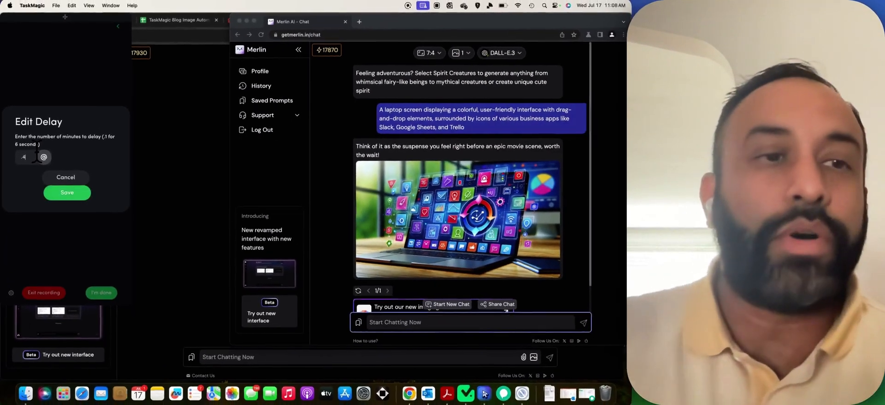
left_click(69, 191)
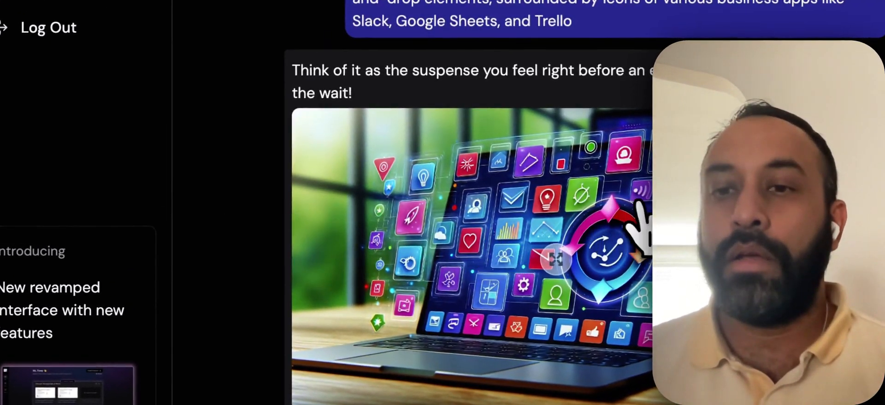
Record enlarging and downloading the laptop image, confirm it as Step 11, and open its options.
left_click(555, 259)
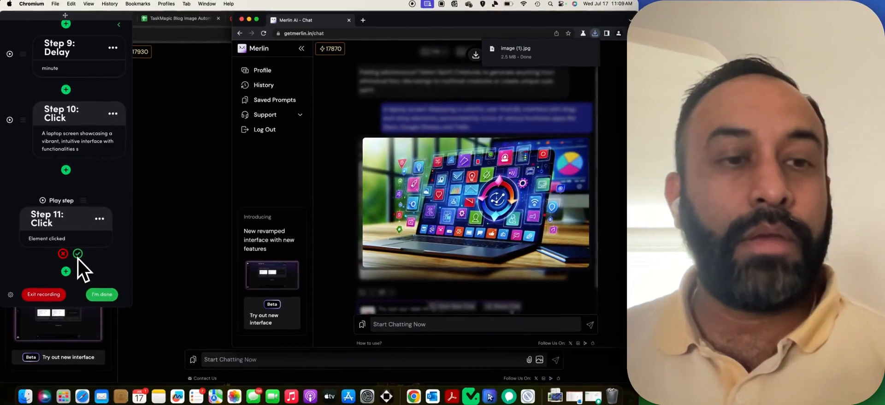
left_click(77, 251)
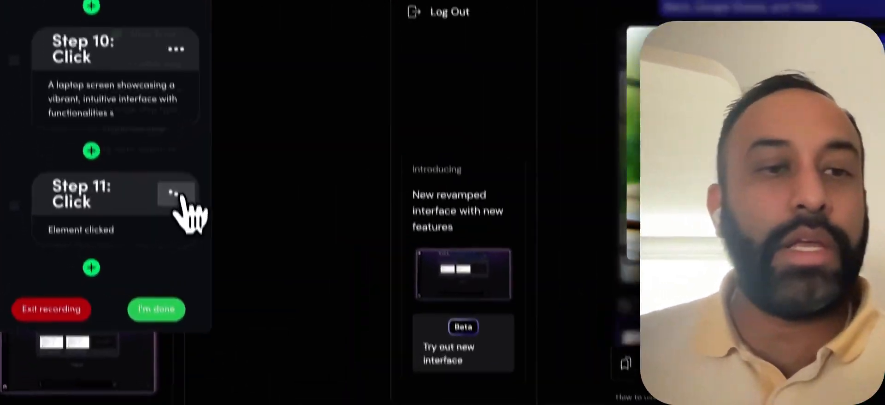
left_click(291, 203)
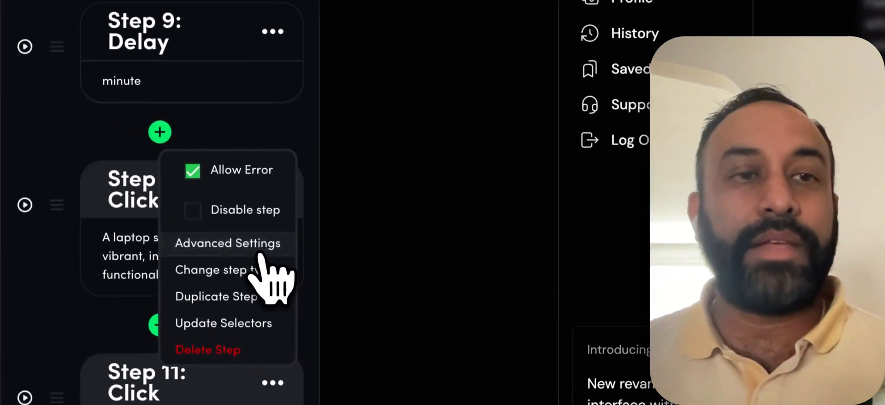
Change Step 11's step type from Click to Download.
left_click(109, 174)
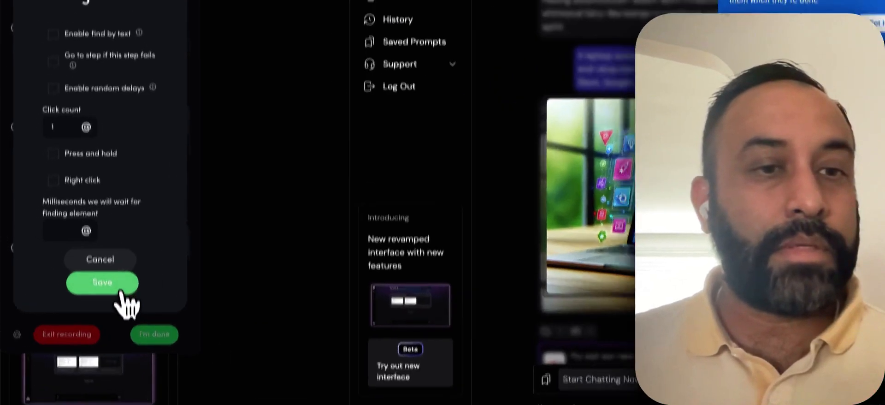
left_click(81, 252)
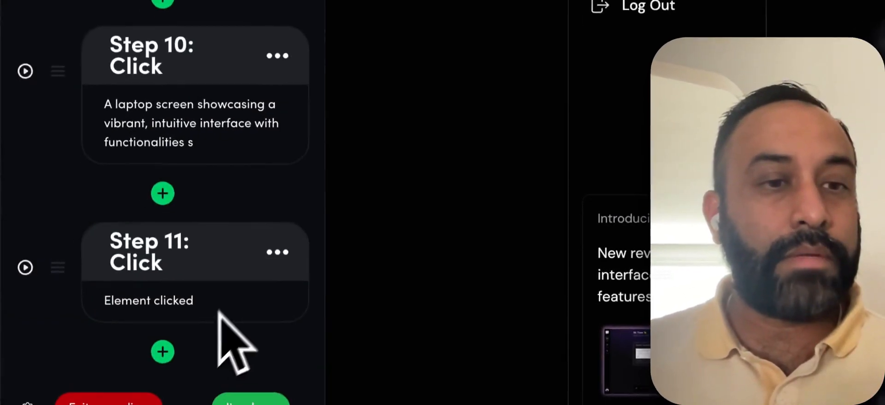
left_click(112, 228)
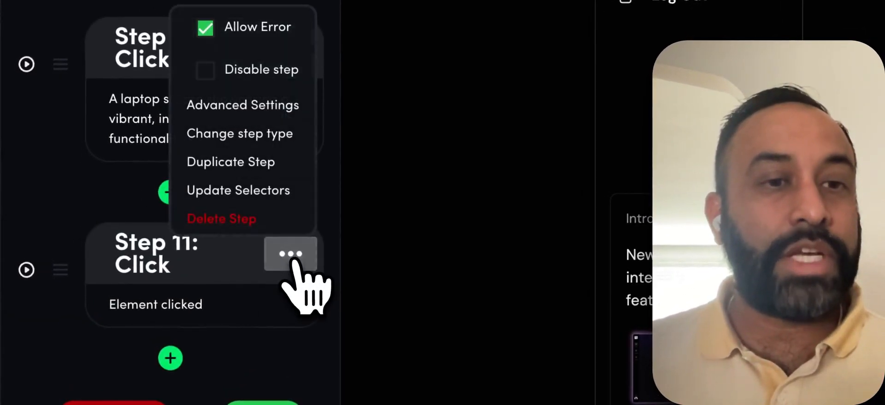
left_click(249, 134)
left_click(248, 74)
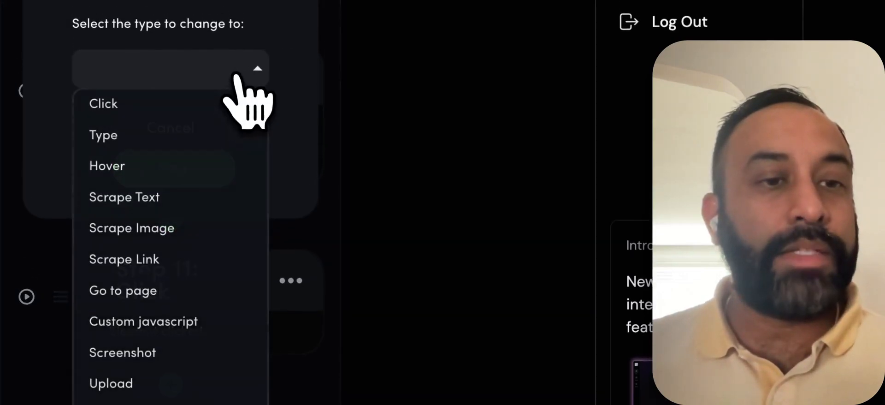
scroll(196, 212, "down", 2)
scroll(198, 295, "down", 5)
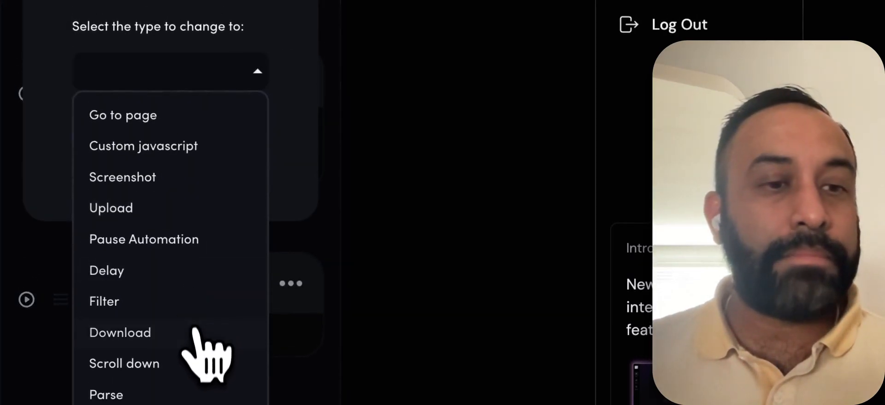
left_click(183, 341)
left_click(202, 180)
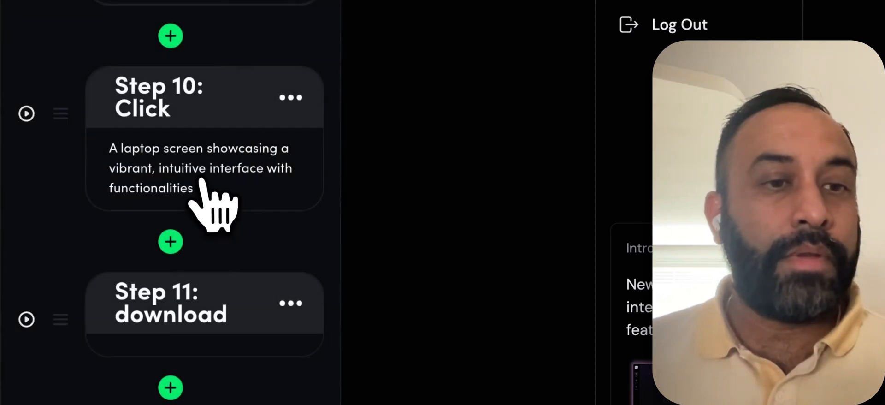
Review the download step's advanced settings and open its save-location settings.
left_click(289, 306)
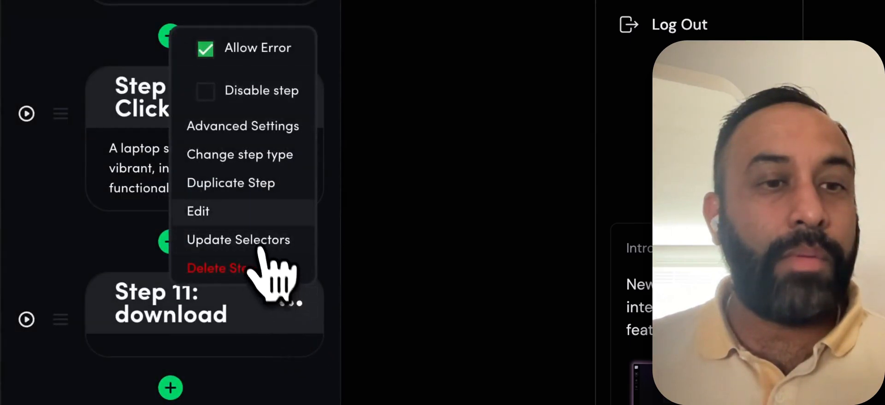
left_click(244, 127)
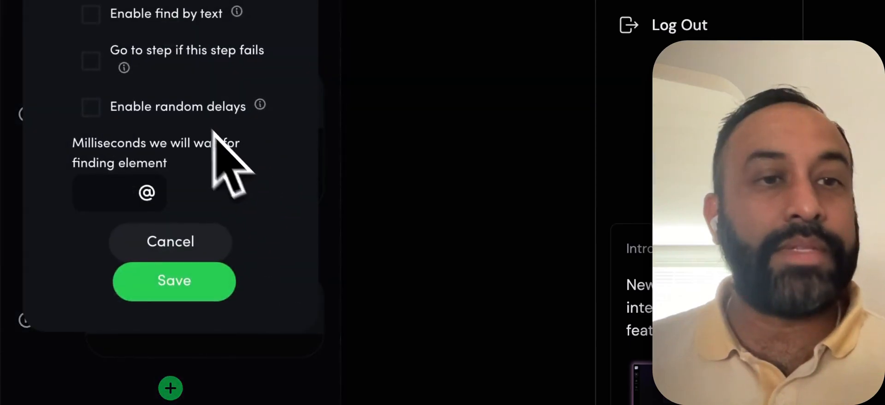
left_click(206, 297)
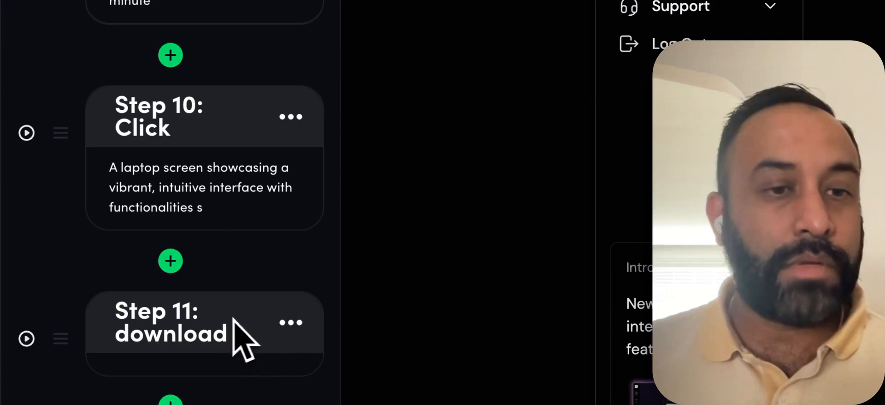
left_click(231, 321)
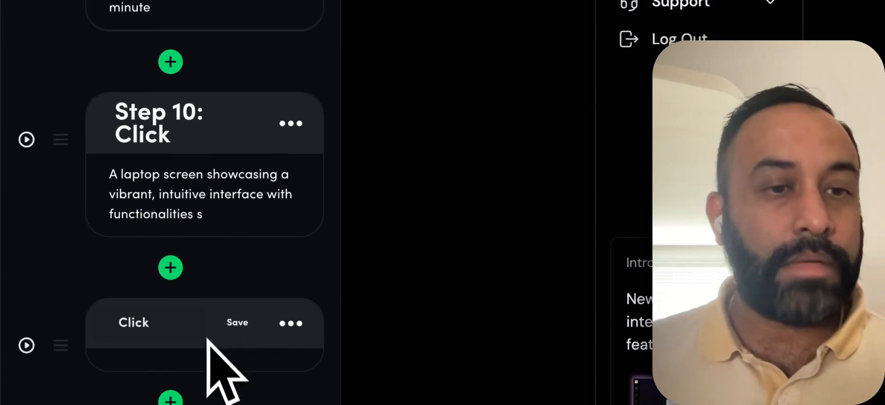
left_click(201, 362)
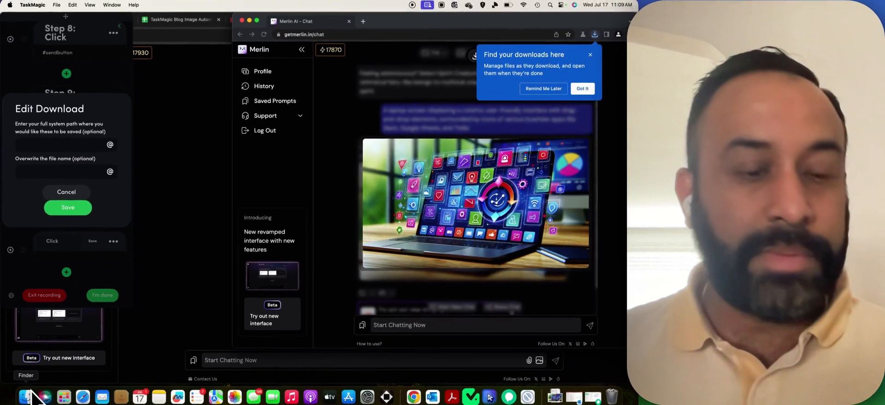
Copy the KRATER IMAGES folder path from Finder and paste it as the download save path.
left_click(31, 390)
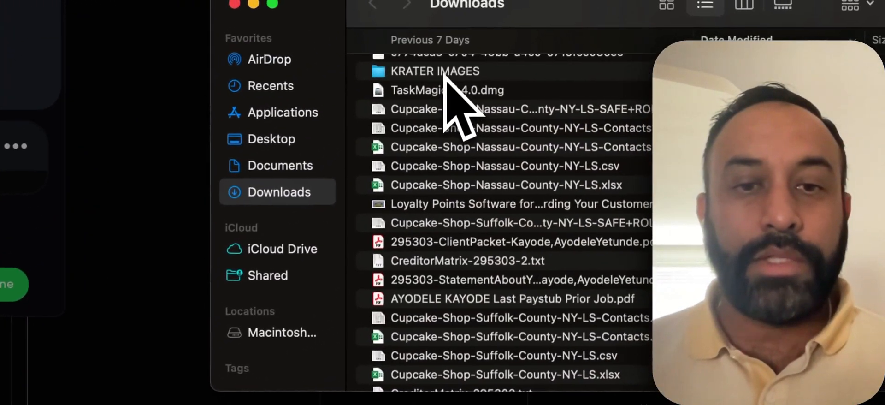
double_click(444, 74)
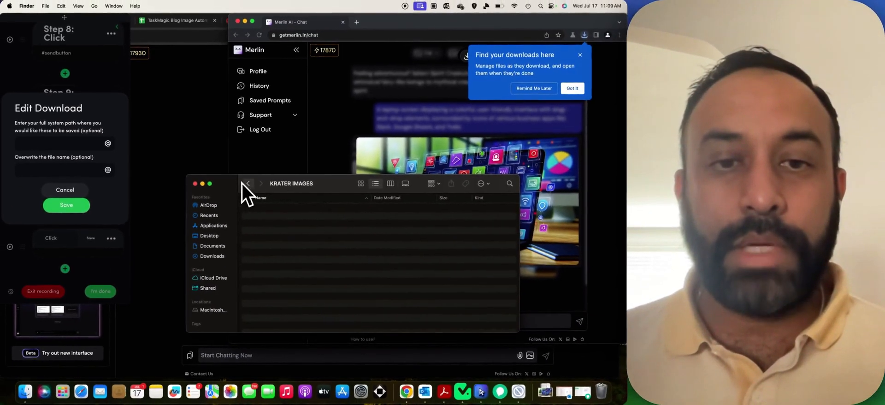
left_click(243, 184)
left_click(283, 209)
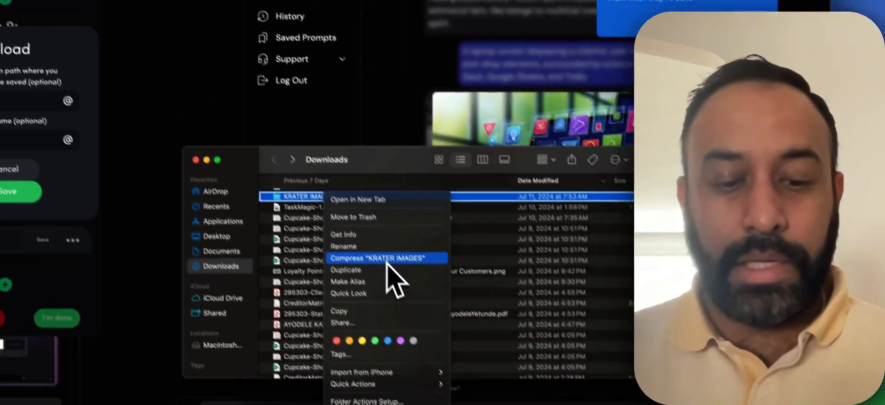
key("alt")
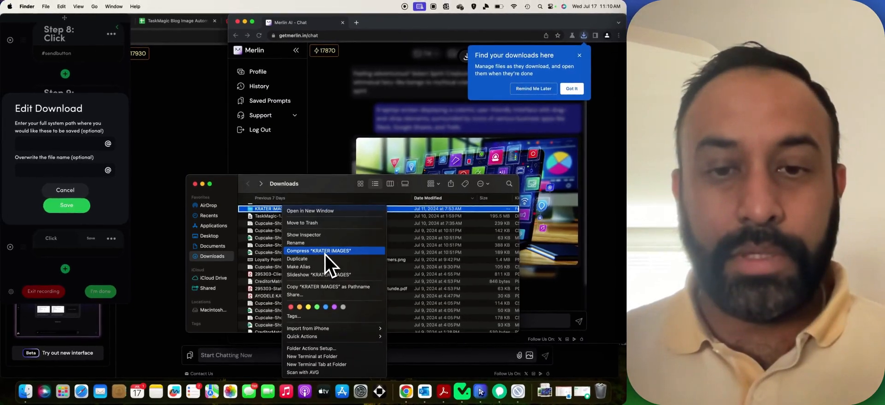
left_click(333, 286, "alt")
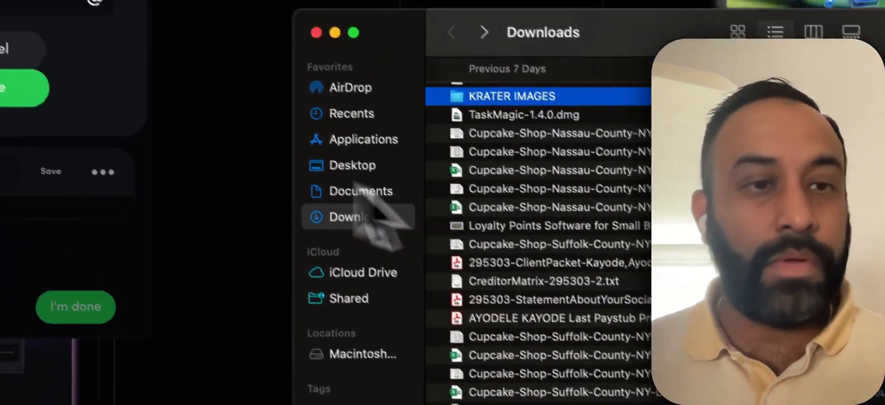
left_click(178, 107)
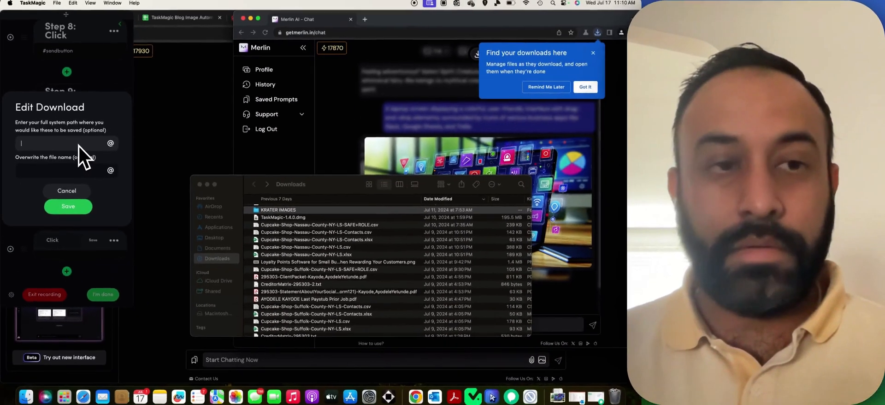
key("super+v")
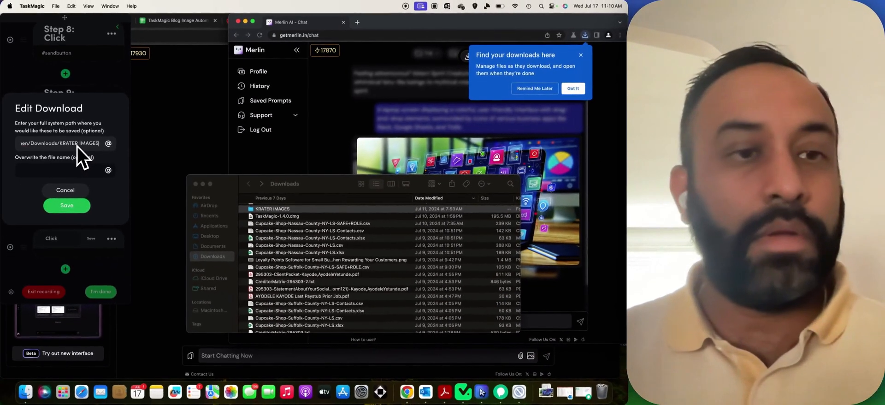
Name the downloaded file with the Spreadsheet Heading variable, save, and confirm Step 11.
left_click(71, 171)
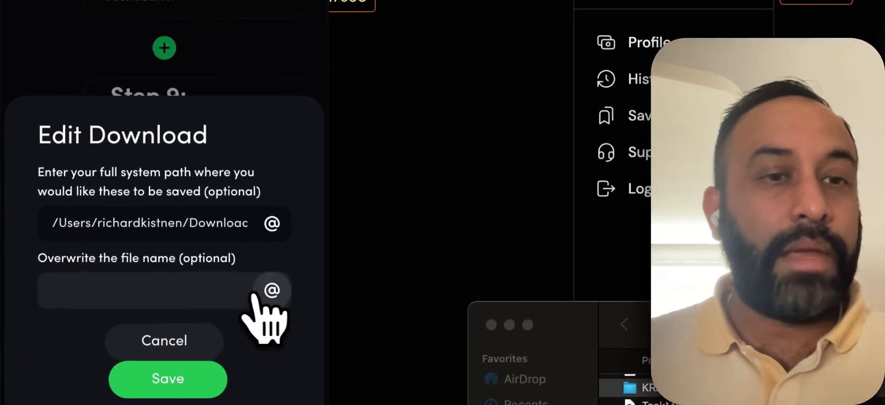
left_click(254, 294)
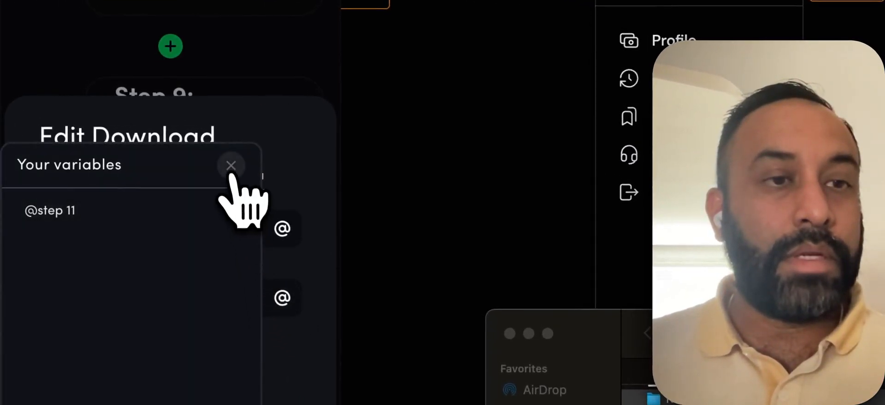
left_click(230, 171)
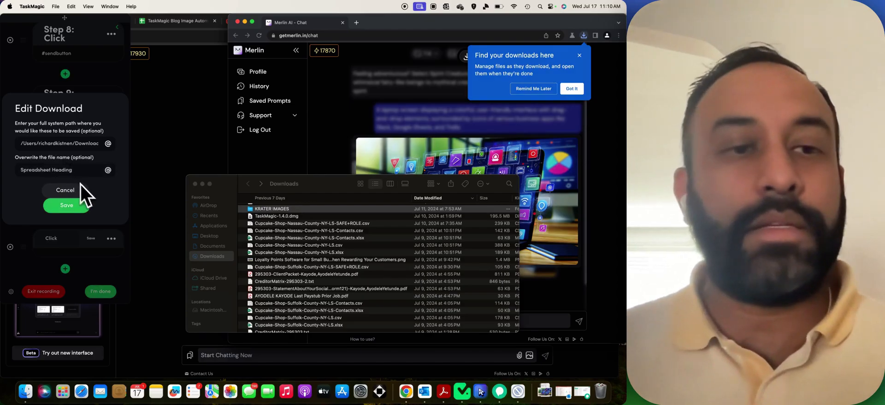
left_click(67, 205)
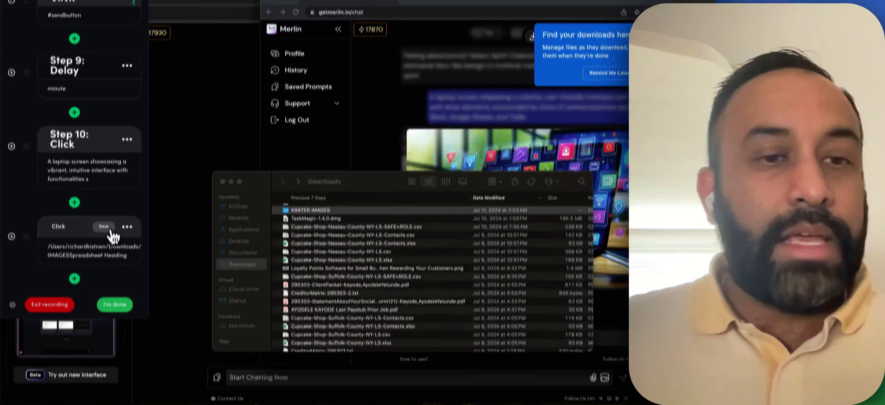
left_click(238, 182)
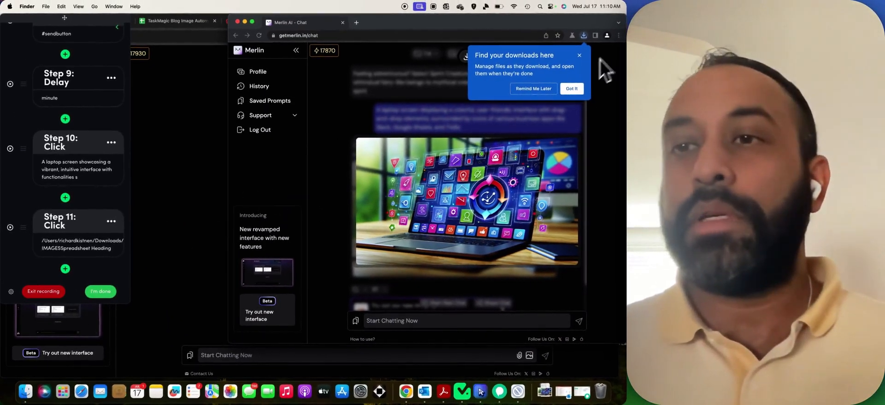
Dismiss the downloads notice and record closing Merlin's enlarged image as Step 12.
left_click(579, 55)
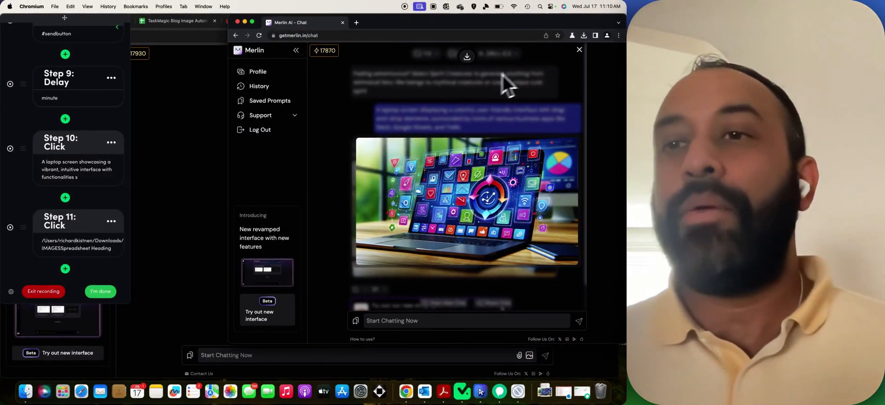
left_click(579, 49)
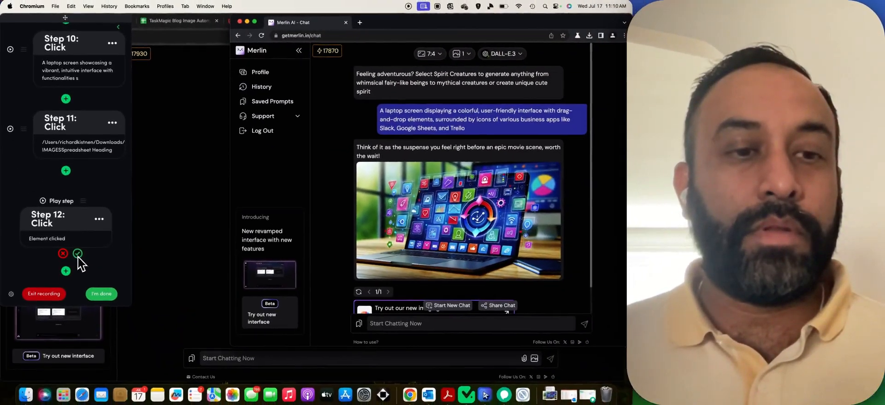
left_click(78, 254)
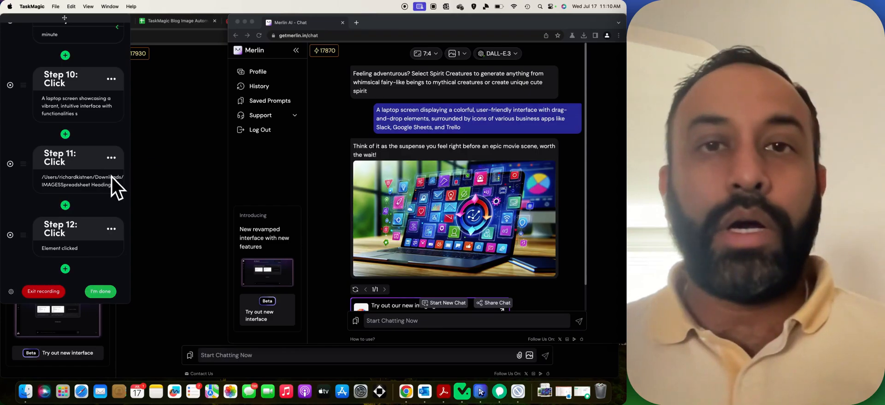
Append a Refresh Page action after Step 12 as Step 13.
left_click(65, 268)
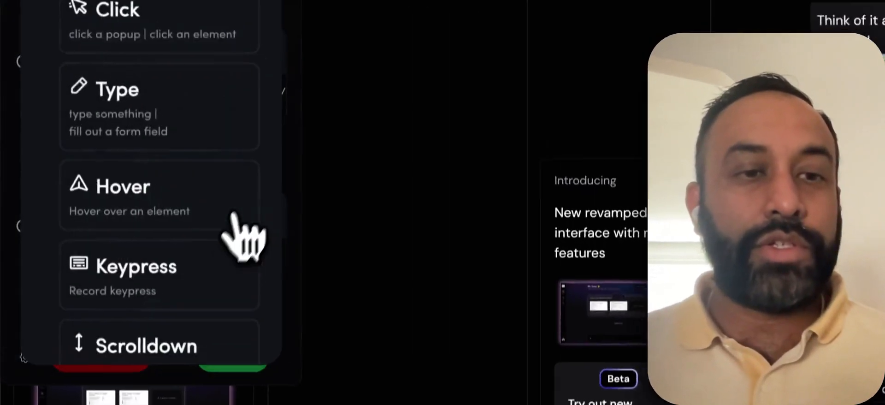
scroll(99, 212, "down", 10)
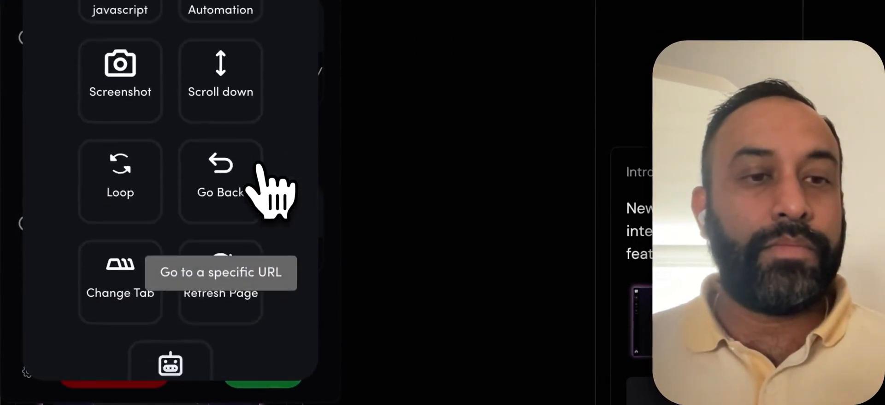
scroll(258, 185, "down", 3)
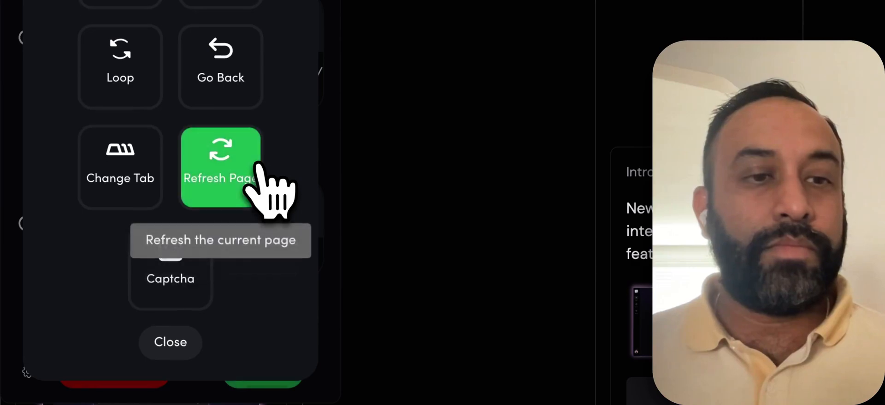
left_click(209, 162)
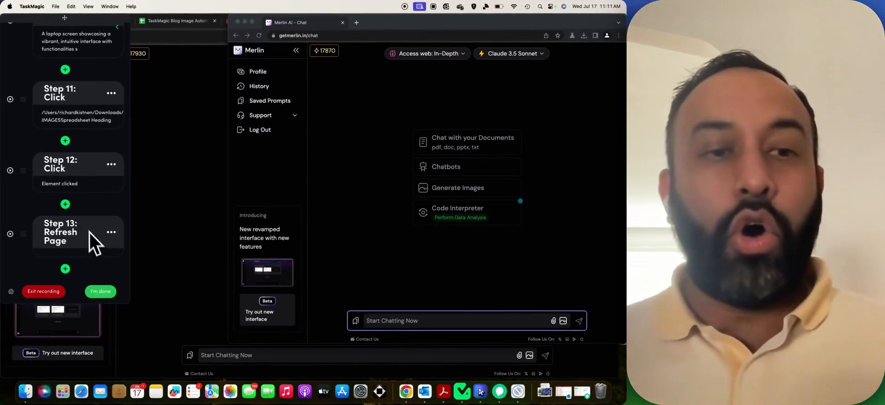
scroll(102, 205, "up", 15)
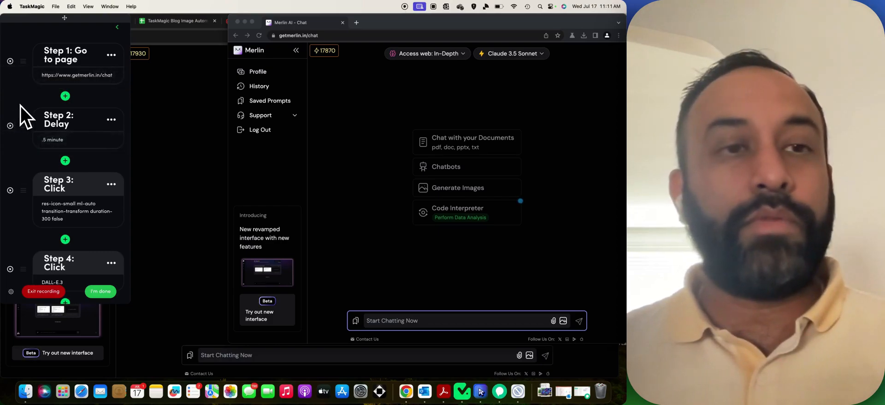
Drag the delay step down so it follows the #sendbutton click.
scroll(21, 104, "down", 1)
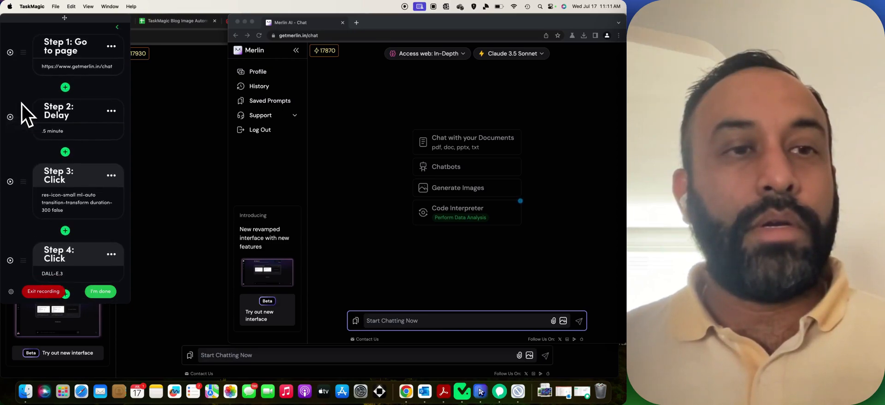
scroll(23, 103, "down", 5)
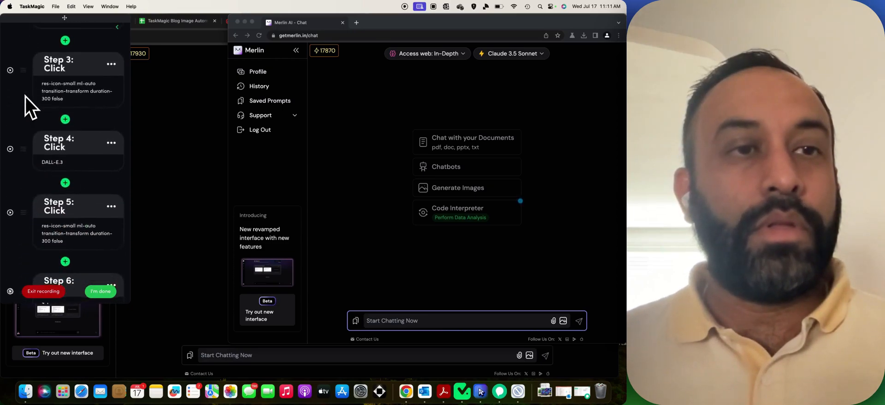
scroll(26, 97, "up", 2)
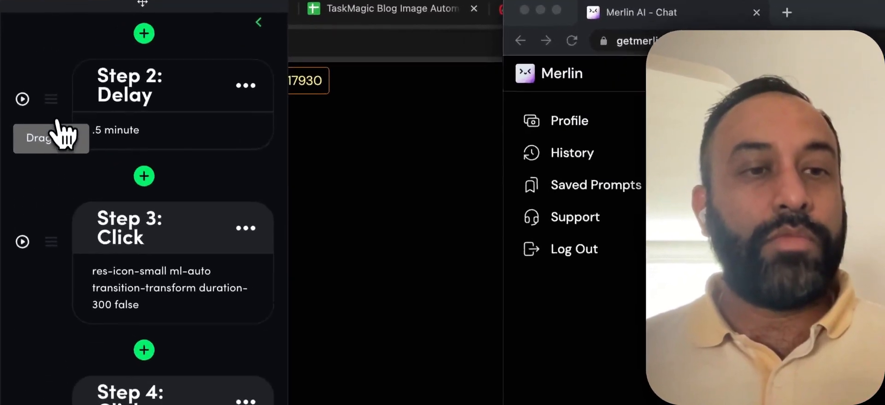
left_click_drag(24, 62, 29, 110)
left_click_drag(76, 232, 82, 404)
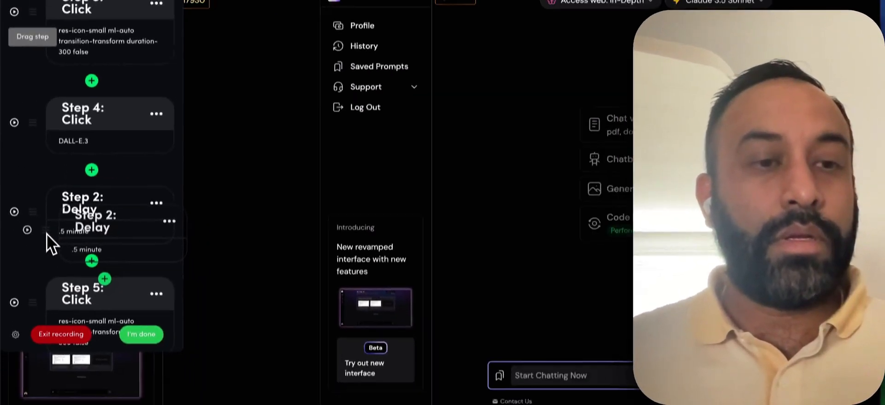
left_click_drag(46, 233, 32, 323)
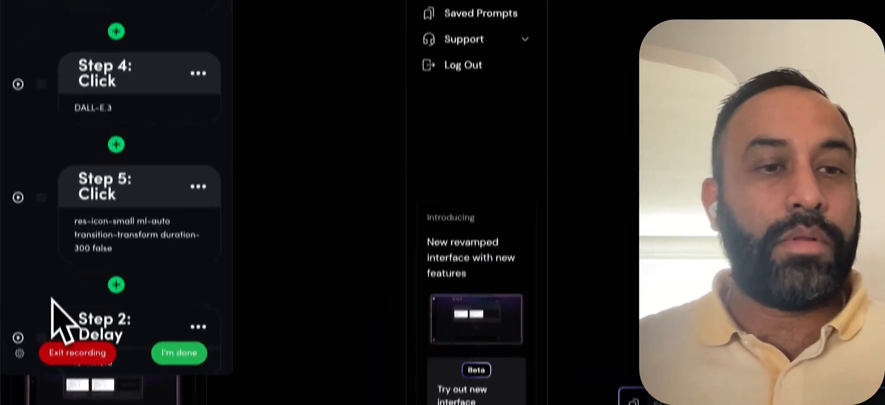
scroll(53, 284, "down", 5)
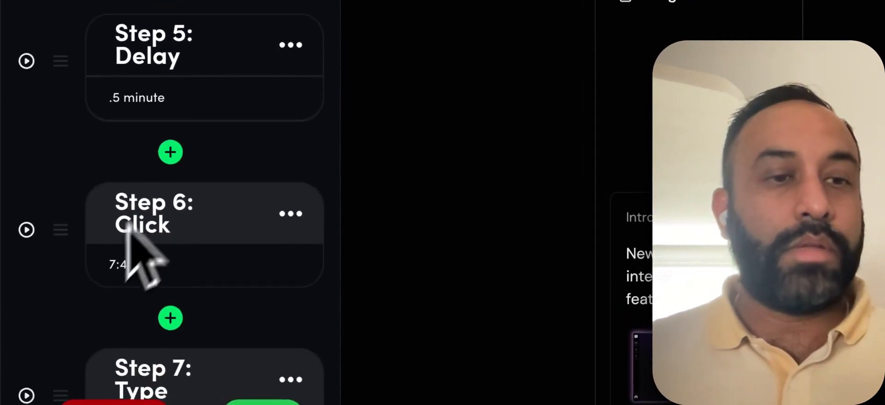
left_click_drag(65, 95, 69, 308)
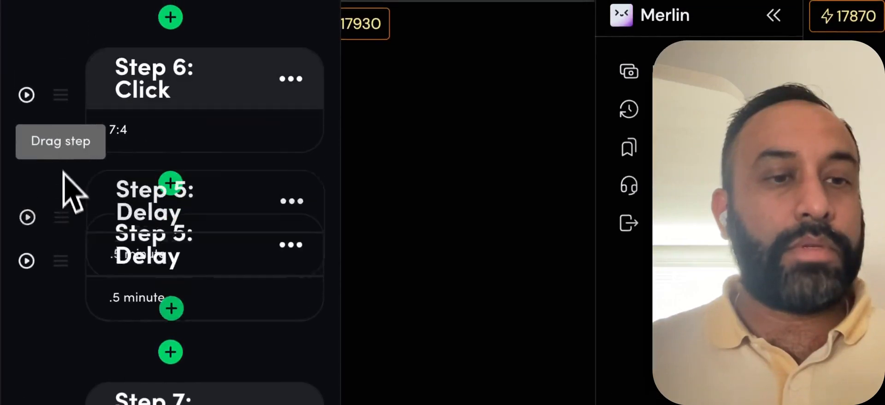
left_click_drag(69, 360, 26, 214)
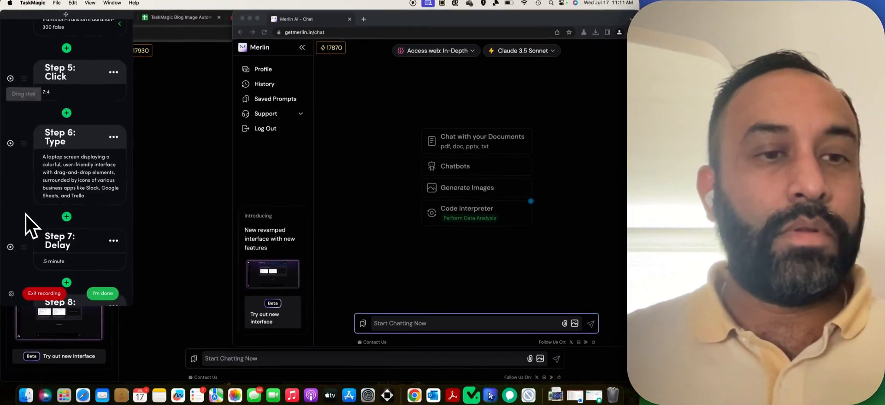
scroll(29, 166, "down", 5)
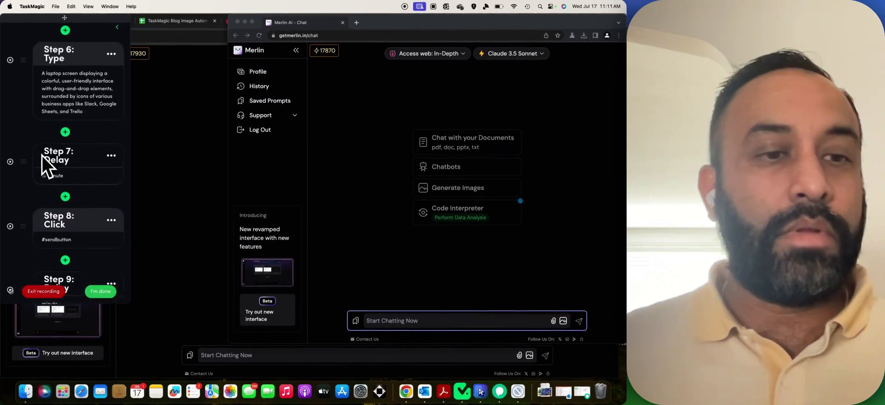
scroll(40, 116, "down", 3)
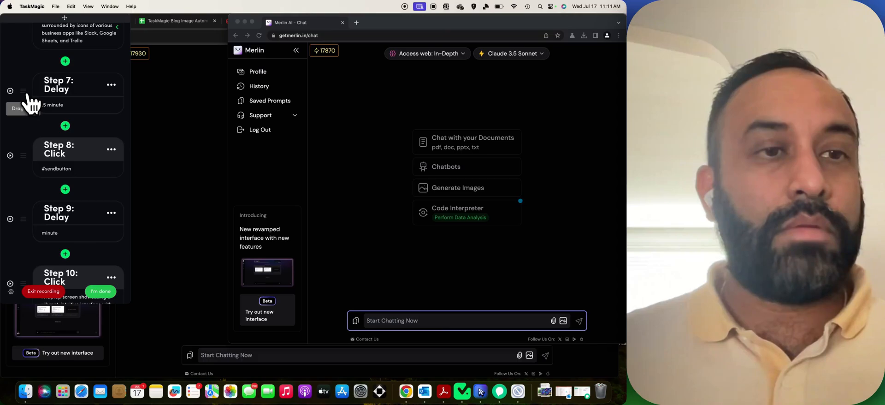
left_click_drag(28, 97, 31, 176)
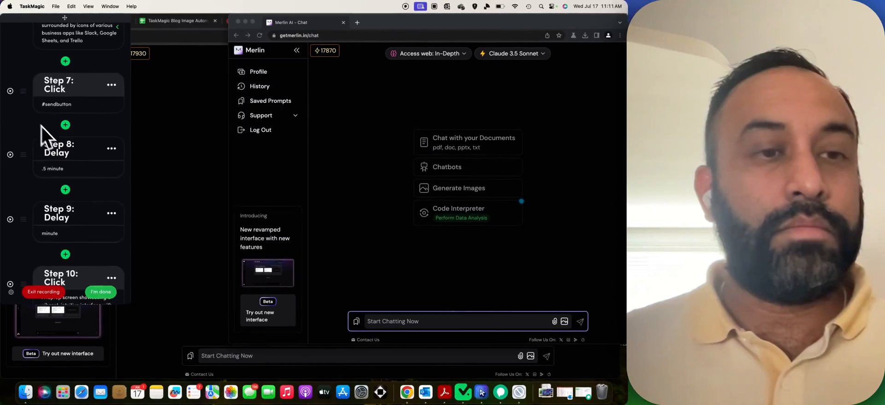
Delete the extra Step 9 delay.
left_click(111, 213)
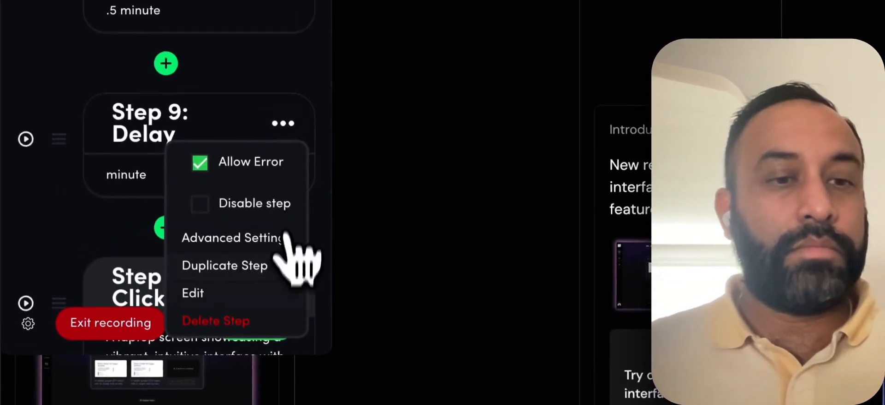
left_click(100, 289)
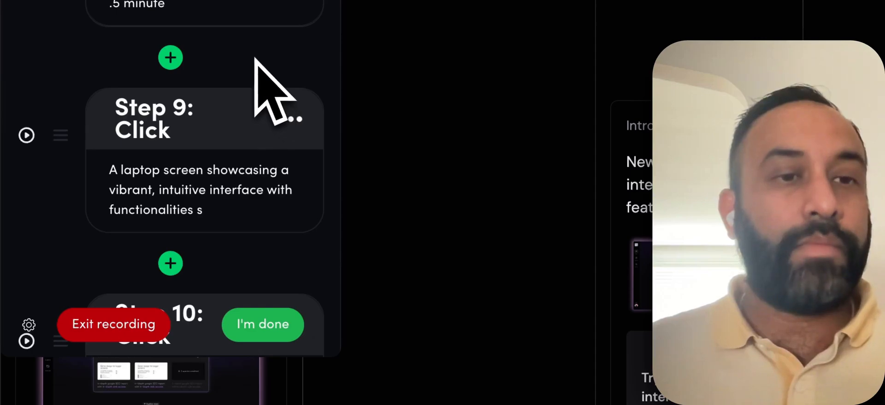
scroll(252, 52, "up", 10)
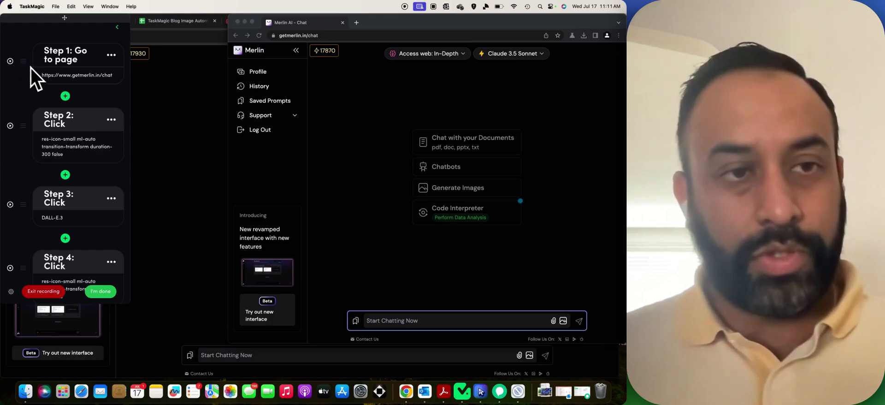
scroll(24, 106, "down", 1)
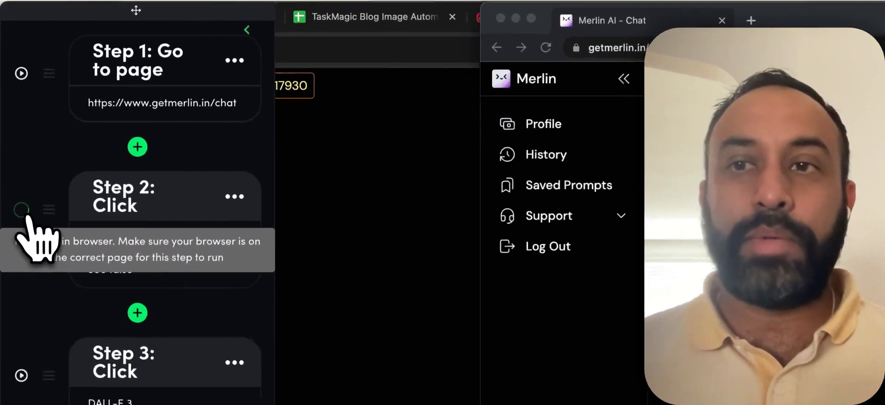
left_click(10, 112)
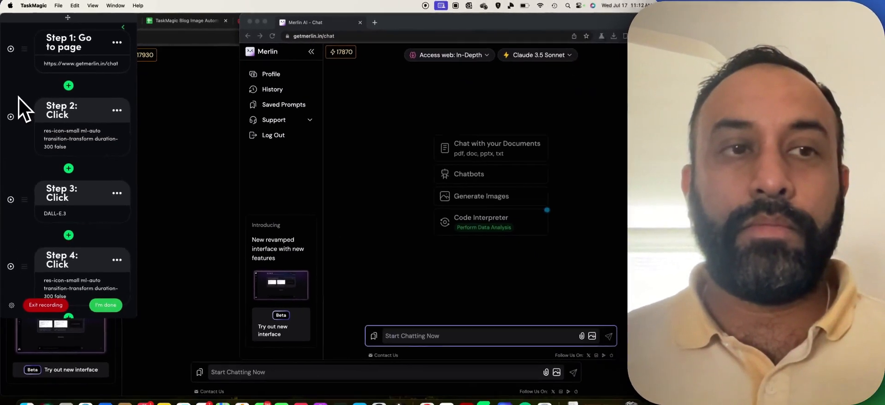
left_click(27, 84)
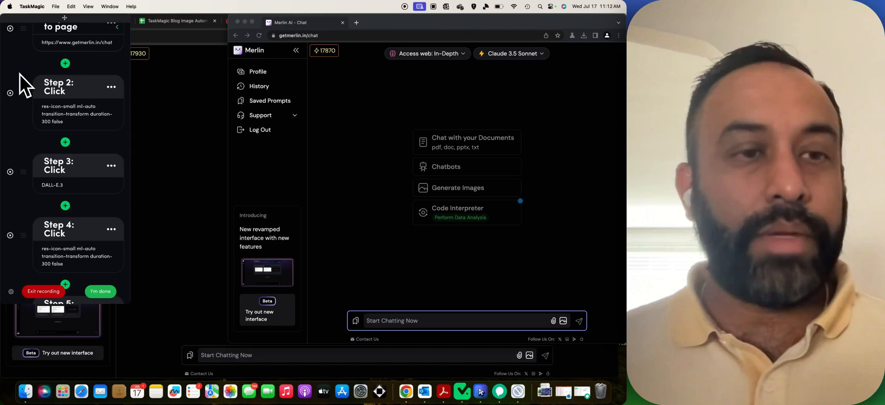
scroll(20, 75, "up", 2)
scroll(21, 75, "up", 2)
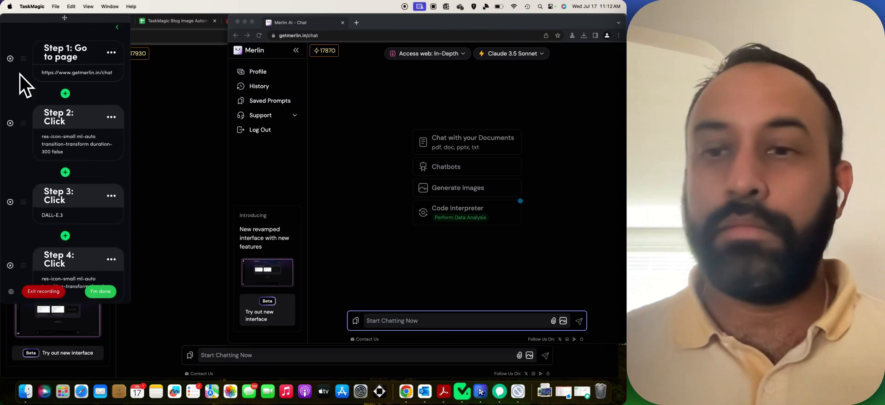
scroll(20, 86, "down", 10)
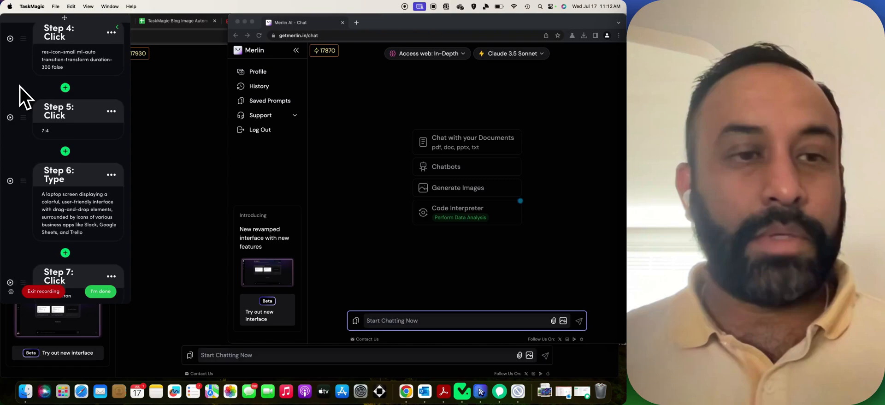
scroll(20, 86, "down", 13)
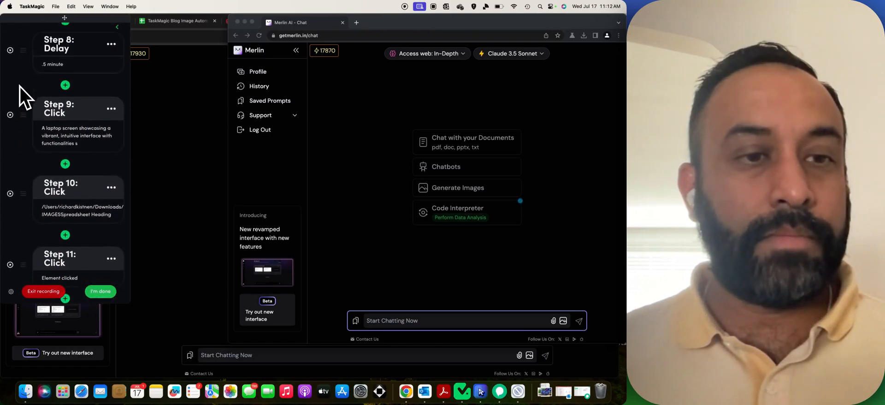
scroll(20, 87, "down", 5)
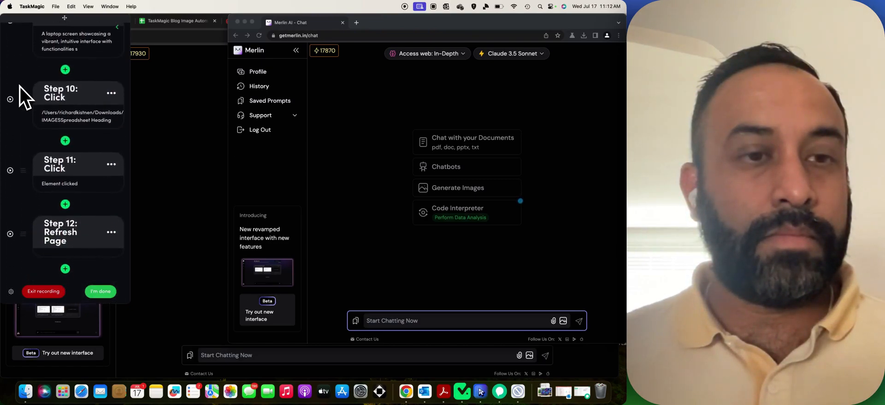
scroll(20, 87, "up", 20)
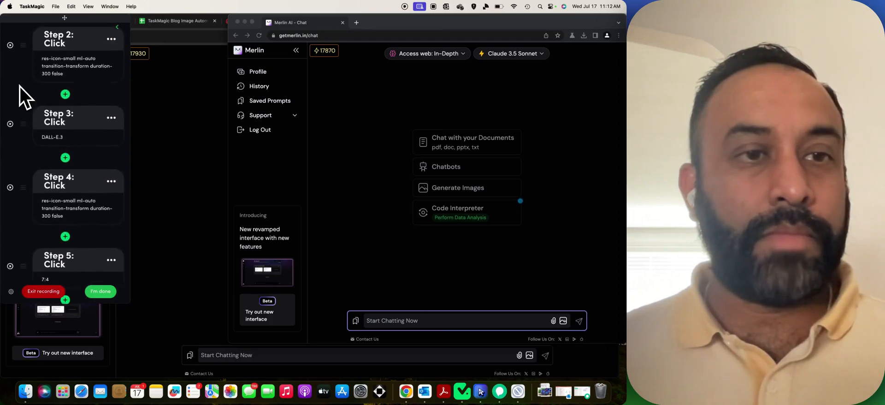
scroll(20, 87, "up", 3)
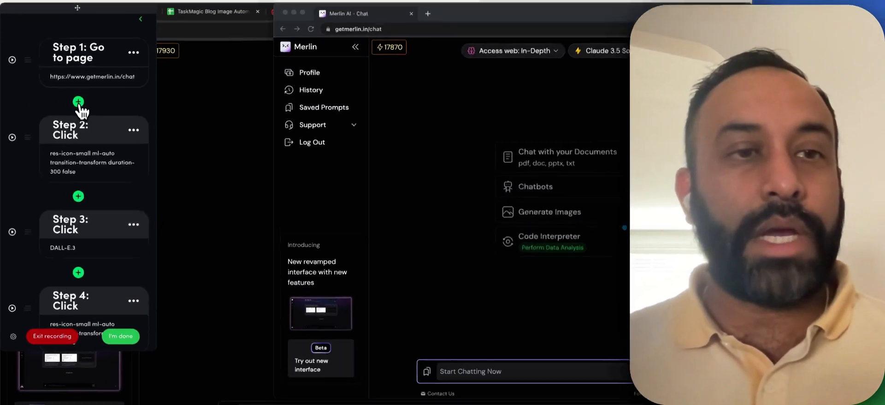
Add a Step 3 click on Merlin's Generate Images option, then rerun Step 1.
left_click(66, 95)
left_click(70, 148)
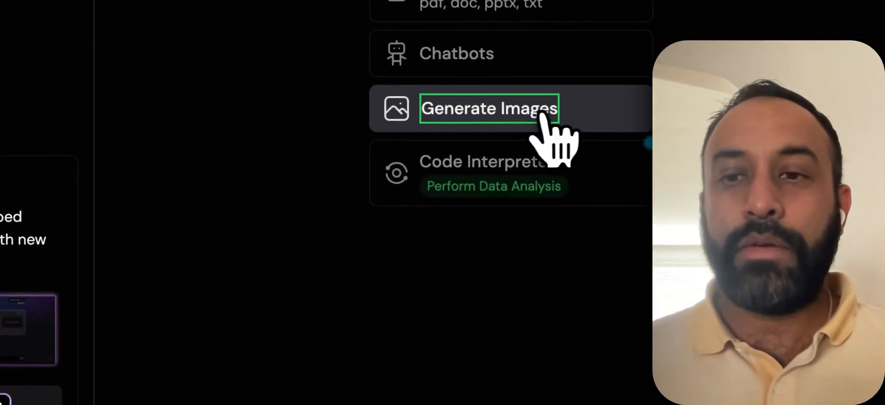
left_click(602, 115)
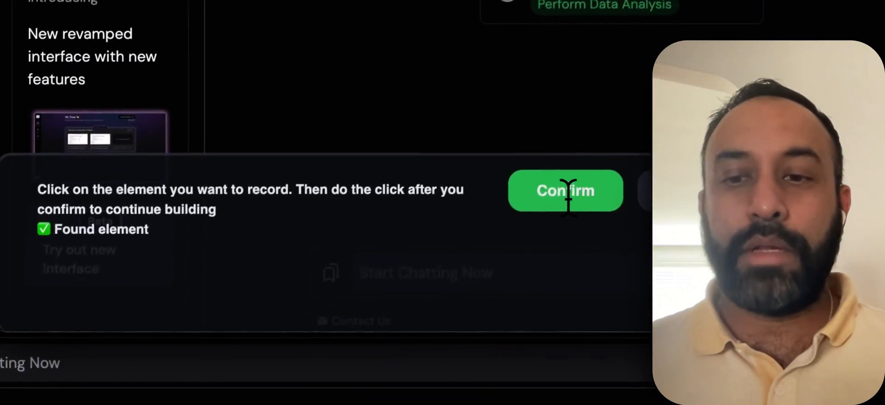
left_click(568, 196)
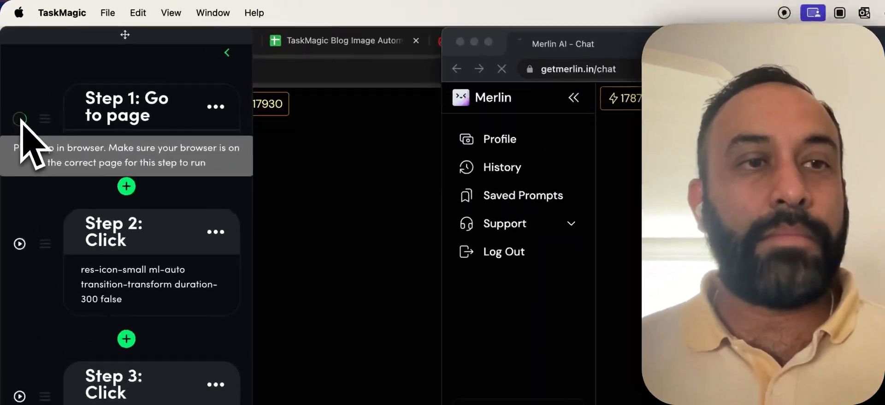
left_click(11, 61)
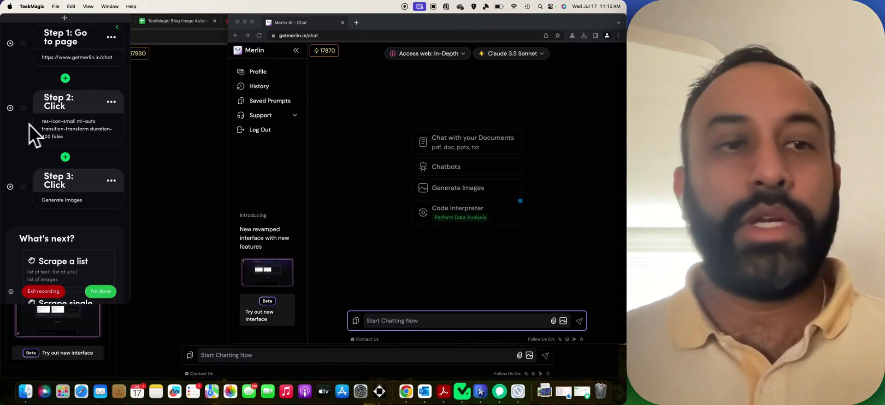
Retitle Step 2 as 'Click Generate Images' and save.
left_click(59, 112)
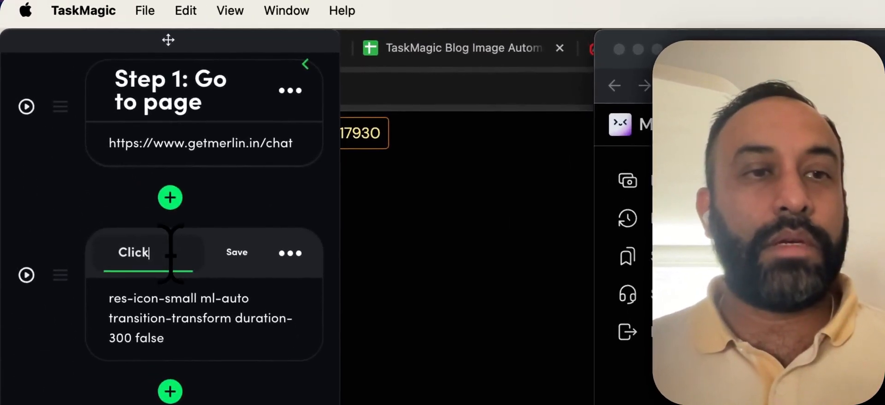
type("Generate")
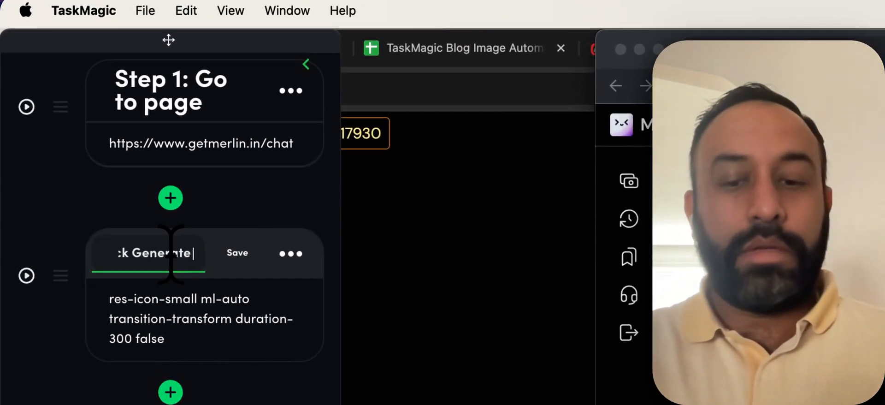
type(" Images")
left_click(238, 254)
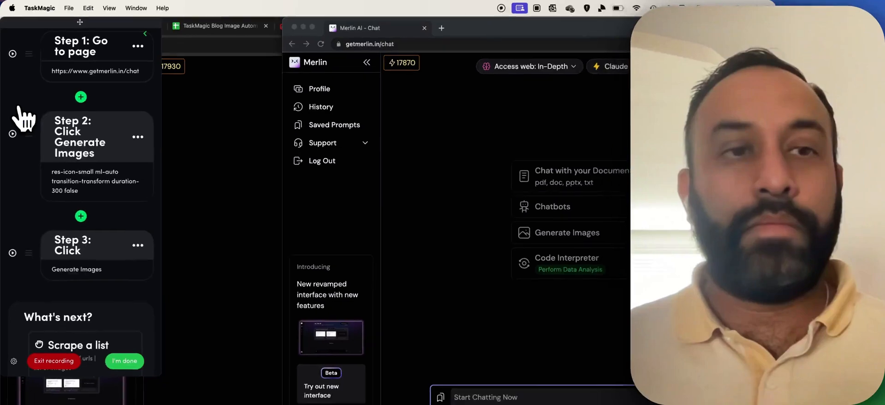
scroll(35, 131, "down", 5)
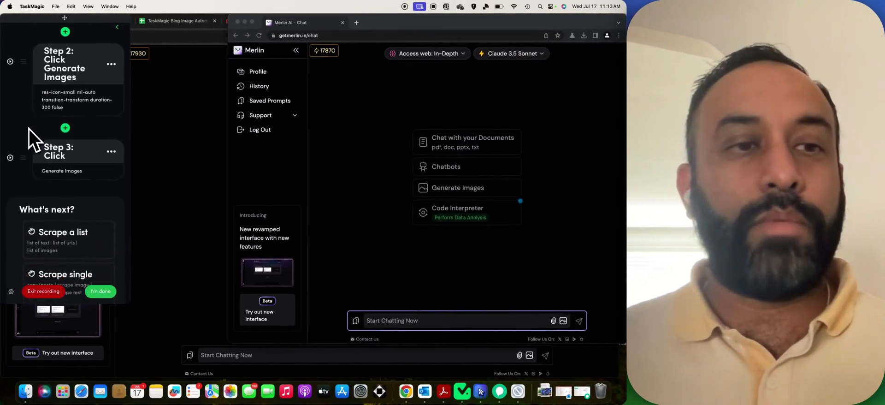
scroll(28, 91, "up", 3)
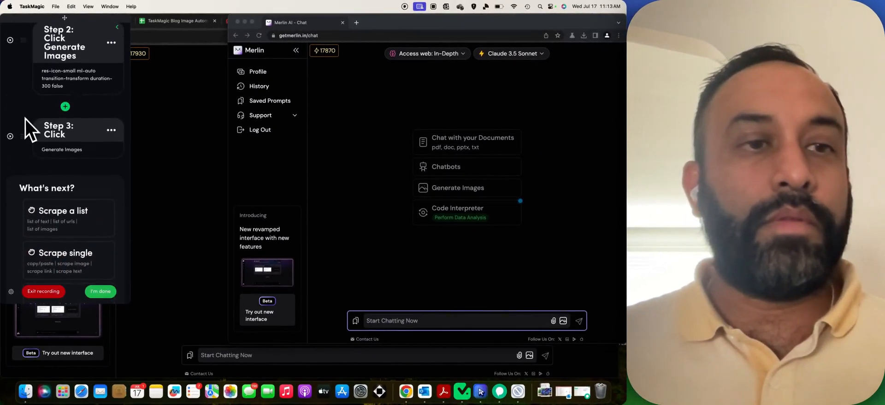
scroll(49, 208, "up", 5)
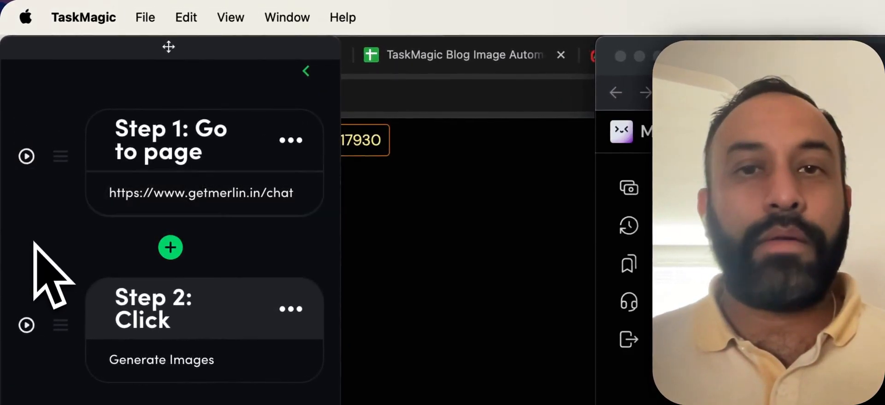
Test-run the Generate Images click step and check Step 2's title.
left_click(26, 325)
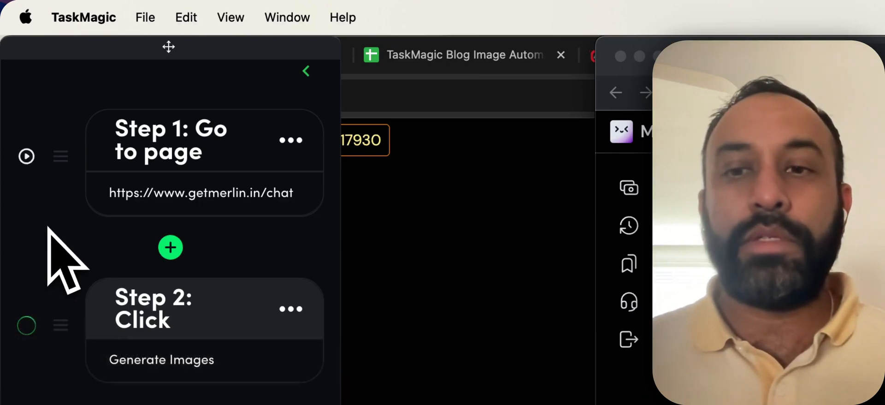
scroll(57, 236, "down", 10)
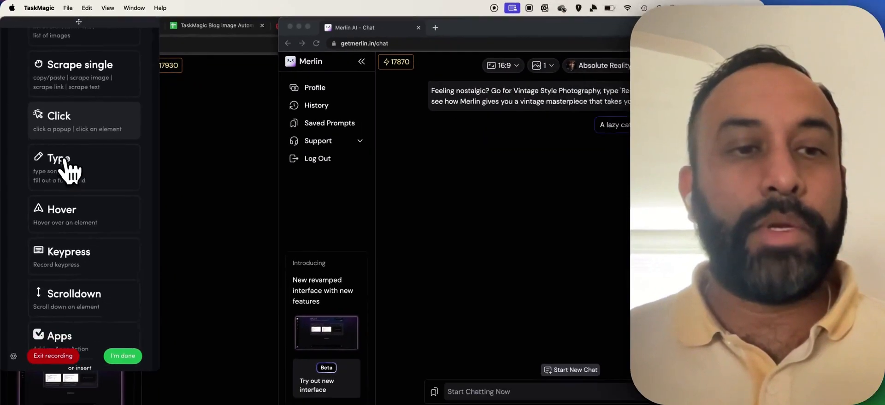
scroll(57, 143, "down", 5)
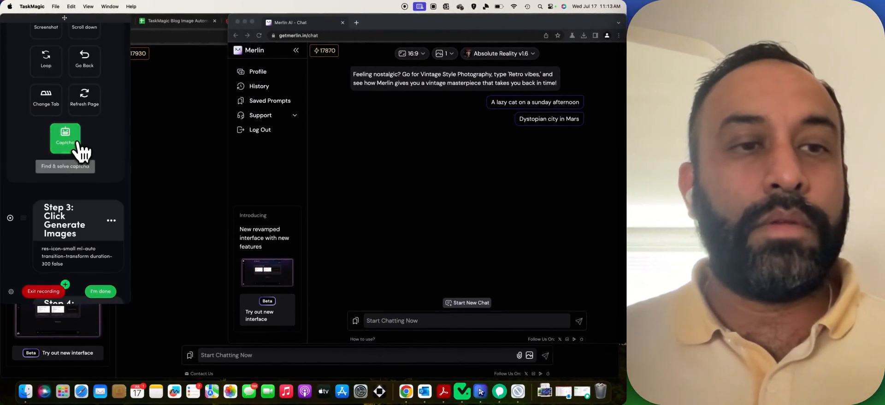
scroll(48, 139, "down", 10)
scroll(34, 106, "up", 8)
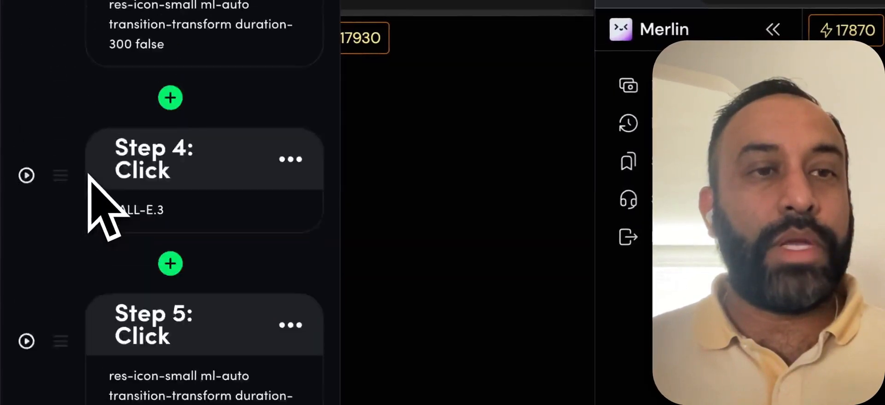
scroll(97, 203, "up", 3)
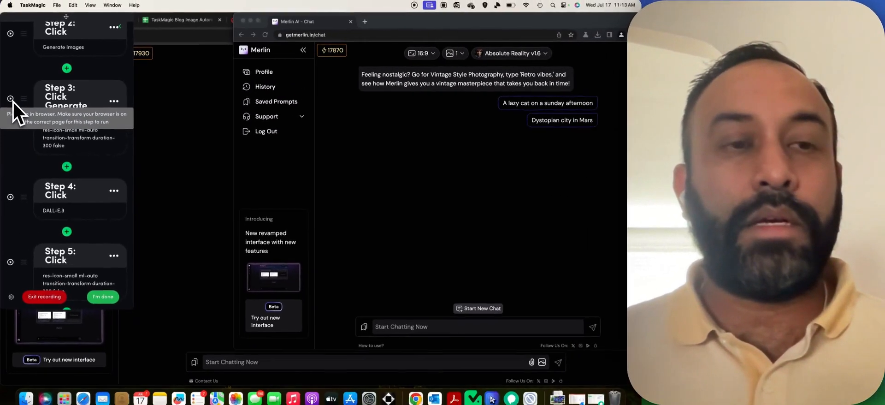
scroll(15, 114, "up", 3)
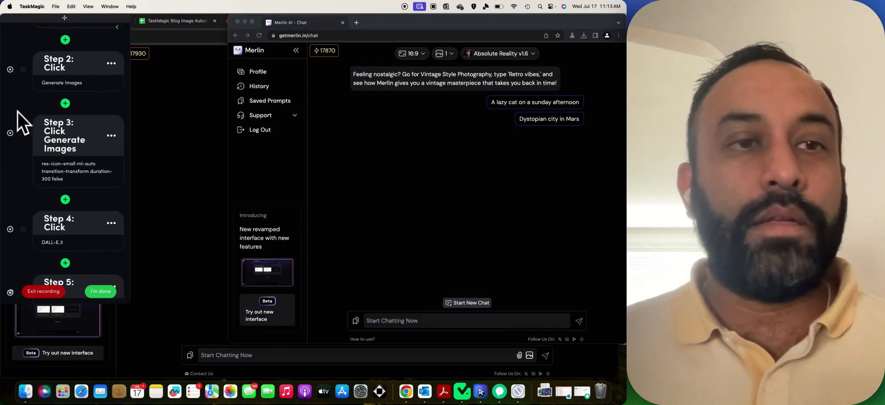
left_click(71, 69)
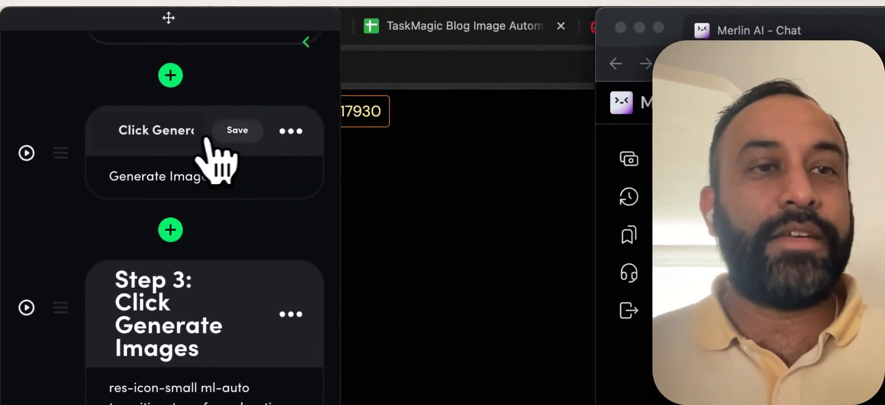
left_click(232, 133)
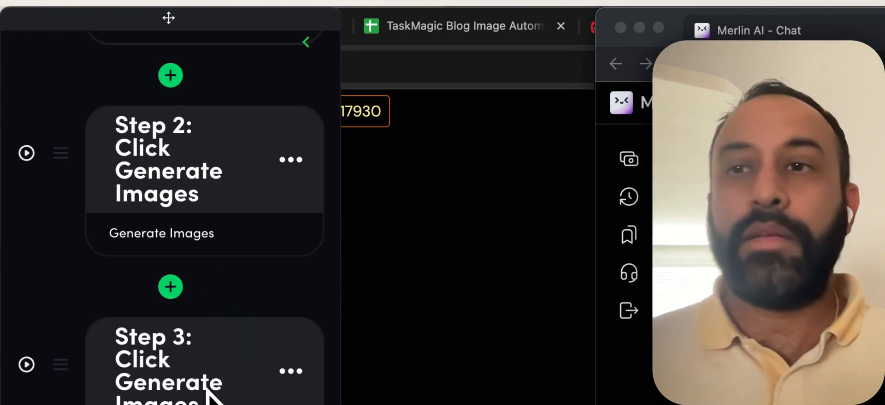
Retitle Step 3 'Click Image Model Dropdown', test it, and start typing 'Dall' into Step 4's title.
left_click(186, 380)
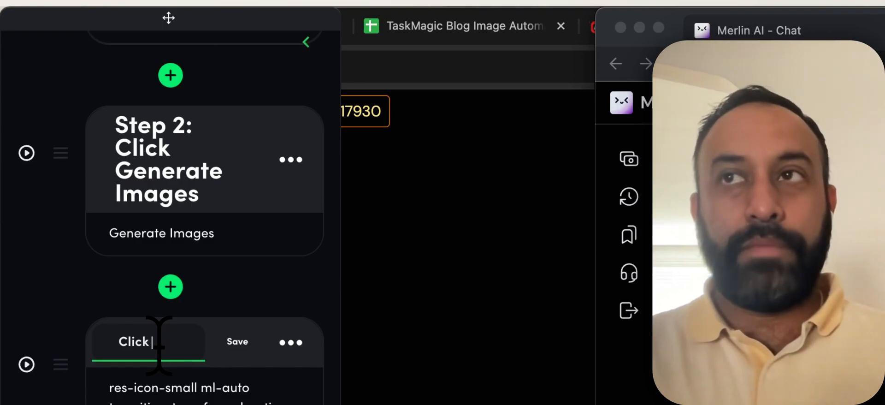
type("Image M")
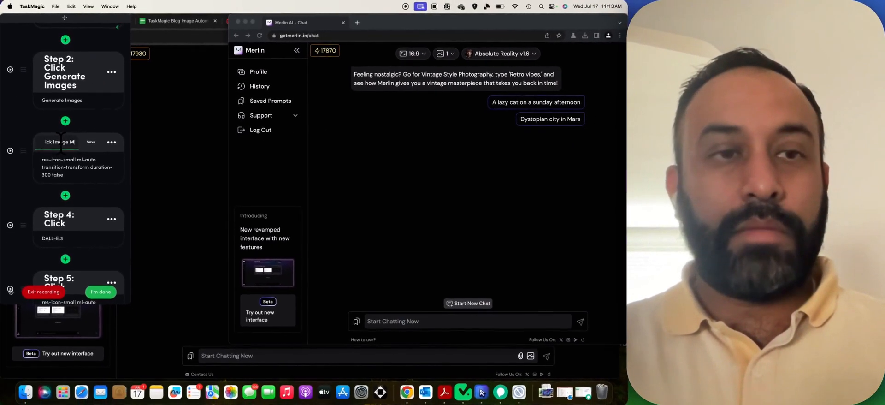
type("od")
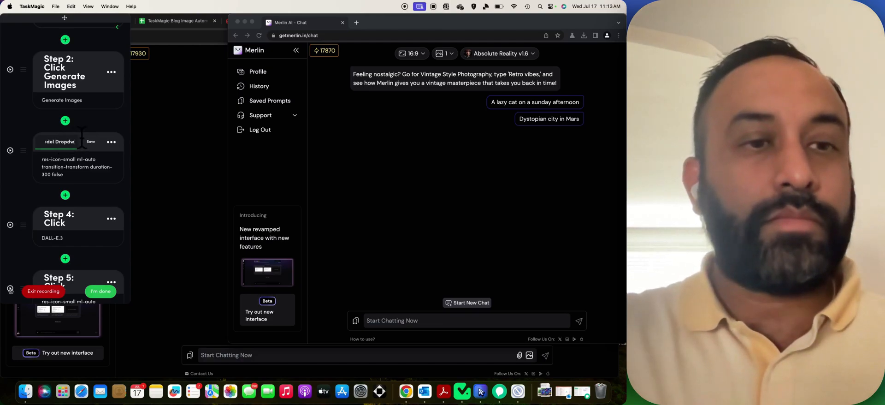
left_click(92, 142)
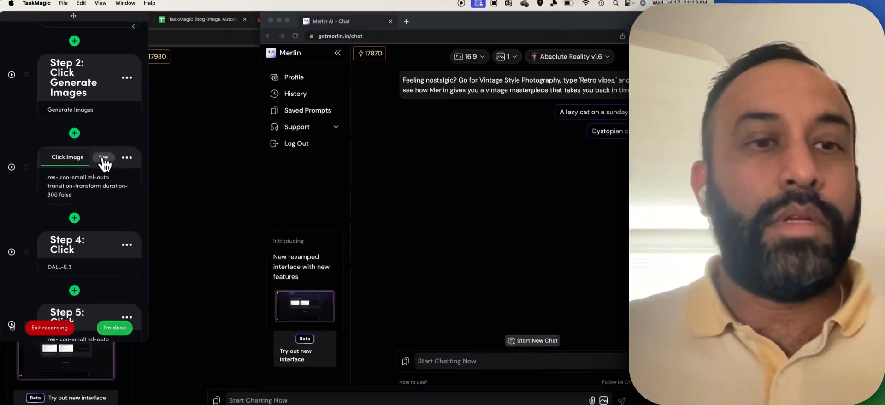
scroll(83, 141, "down", 1)
left_click(28, 222)
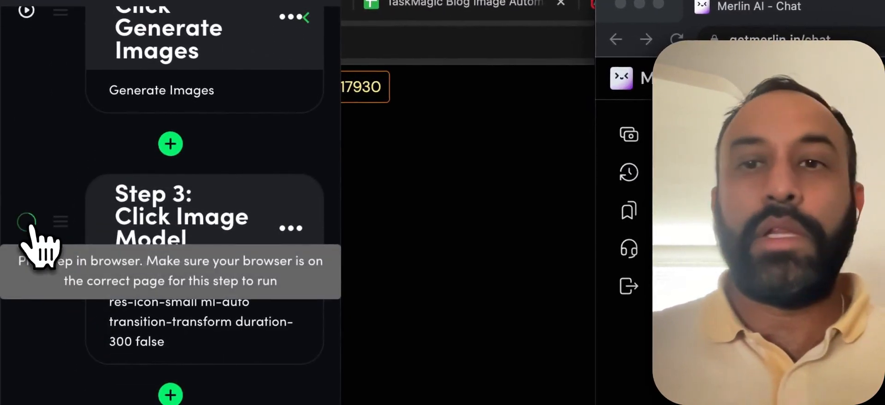
scroll(70, 203, "down", 5)
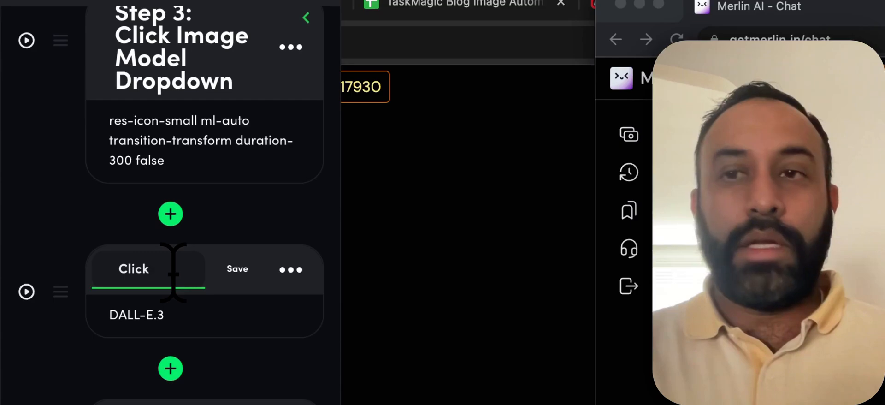
type("Dall-E.3")
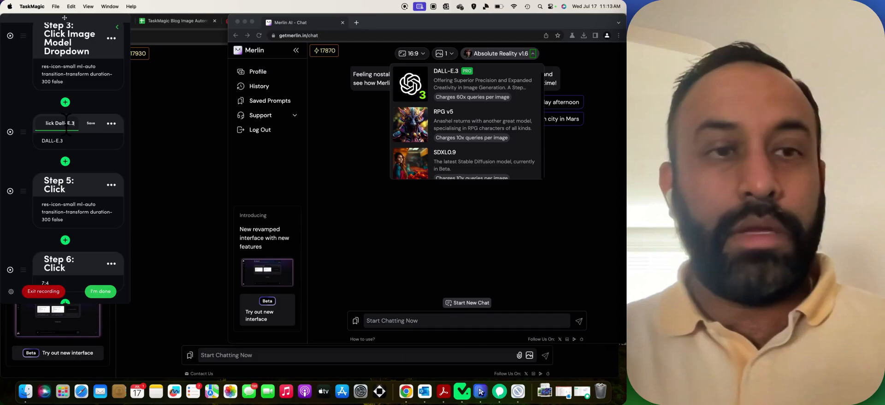
Keep Step 4 titled 'Click Dall-E.3' and start retitling Step 5 as 'Image Size Sel'.
key("Return")
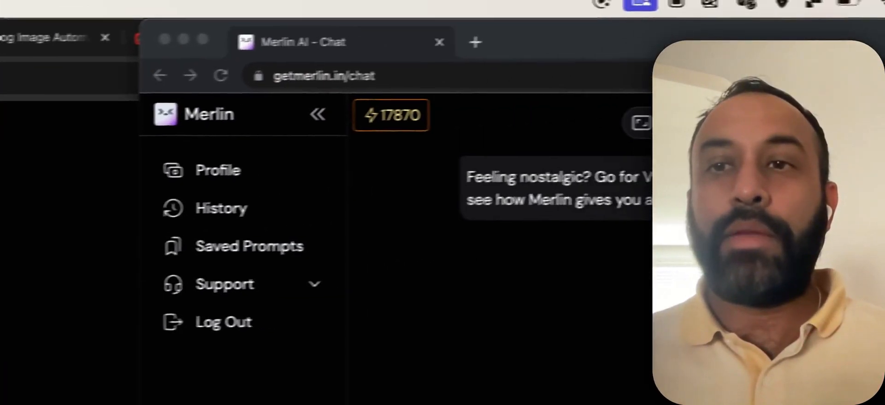
scroll(100, 101, "down", 3)
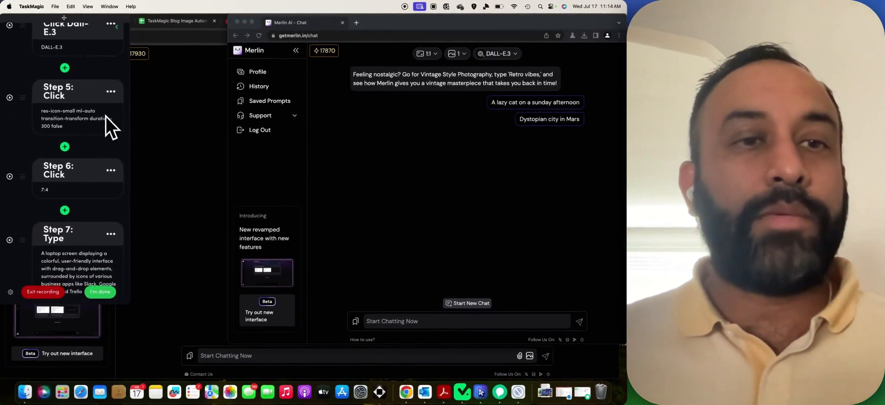
left_click(66, 88)
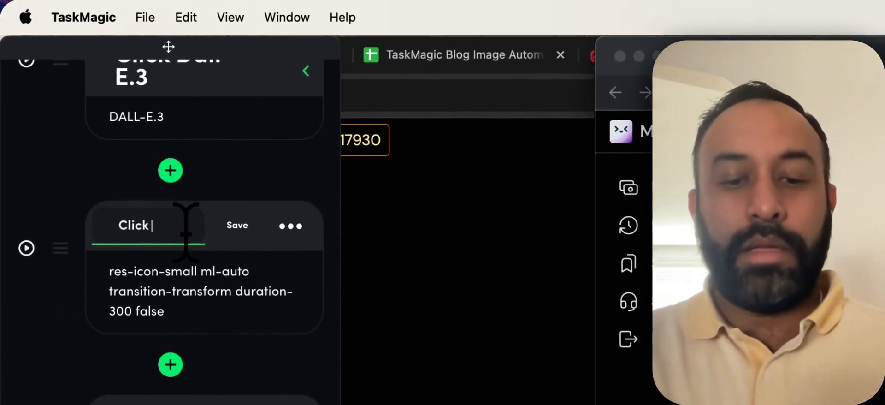
type("Image Size Sel")
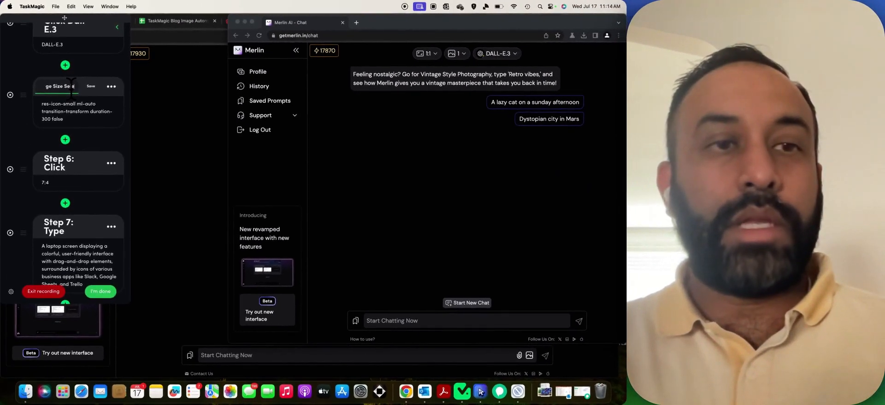
Save Step 5's title as 'Click Image Size Selector'.
left_click(85, 89)
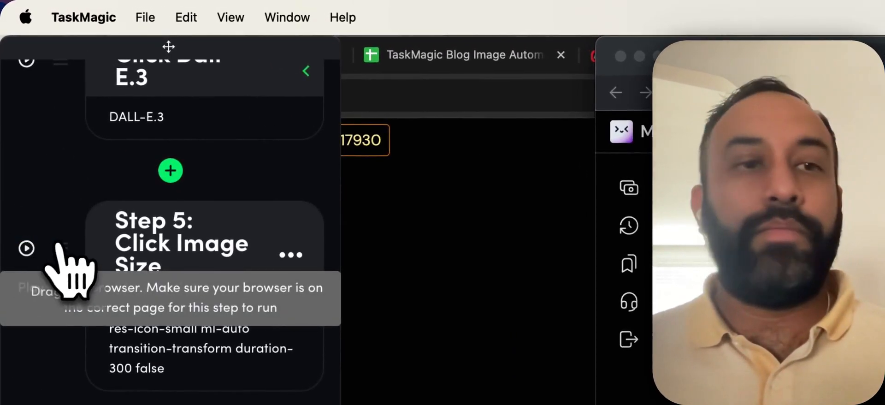
scroll(59, 244, "down", 5)
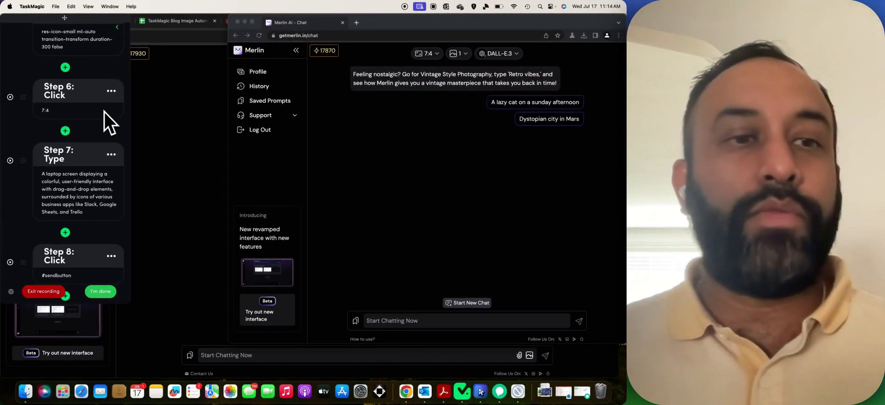
scroll(104, 112, "down", 3)
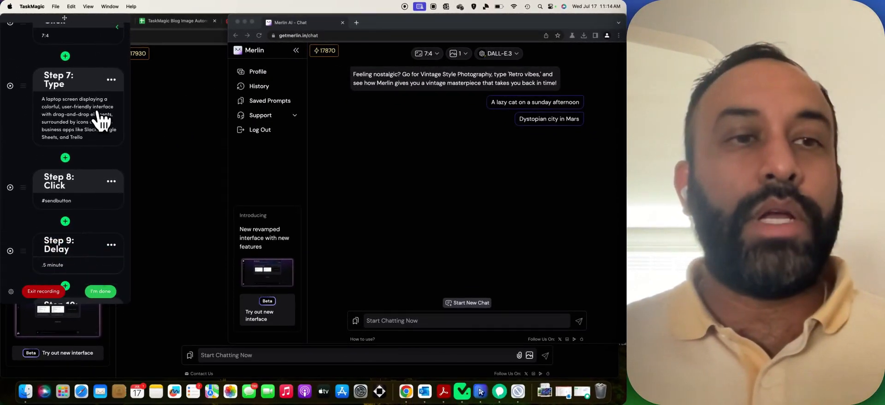
Test-run Steps 7 and 8 so Merlin gets the laptop prompt and starts generating the image.
left_click(11, 87)
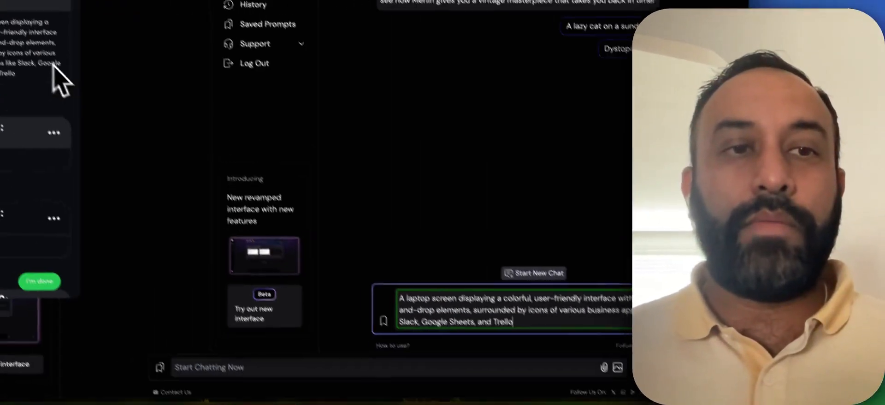
scroll(90, 115, "down", 3)
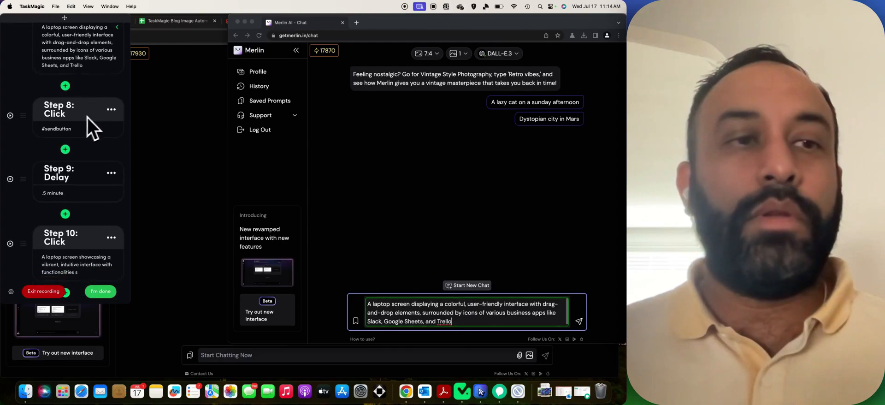
left_click(10, 116)
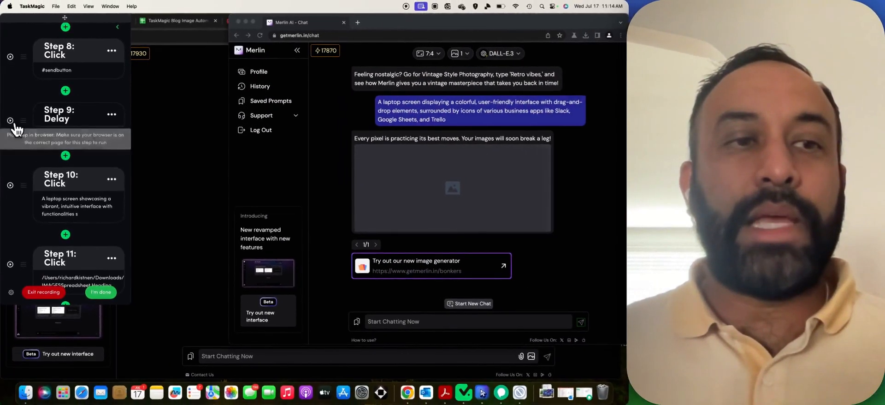
Test-run the half-minute Delay in Step 9 and Step 10, which opens the generated laptop image.
left_click(10, 121)
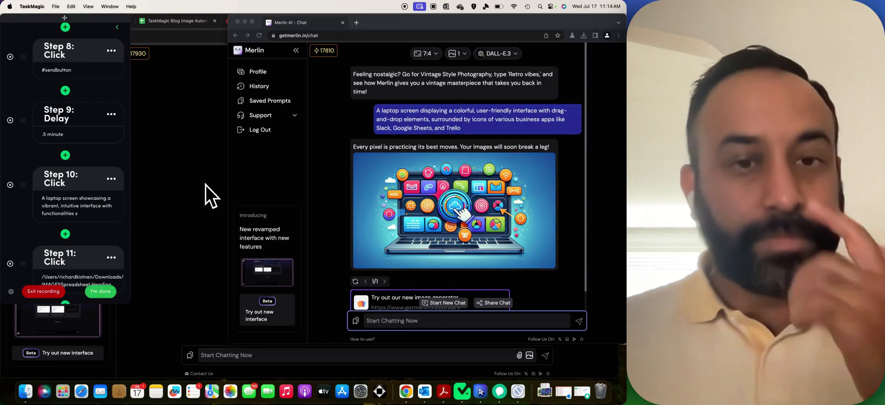
scroll(101, 167, "down", 5)
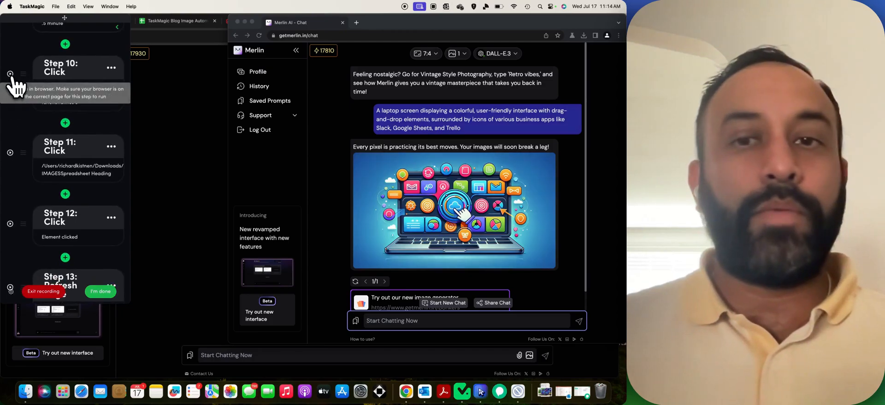
left_click(10, 73)
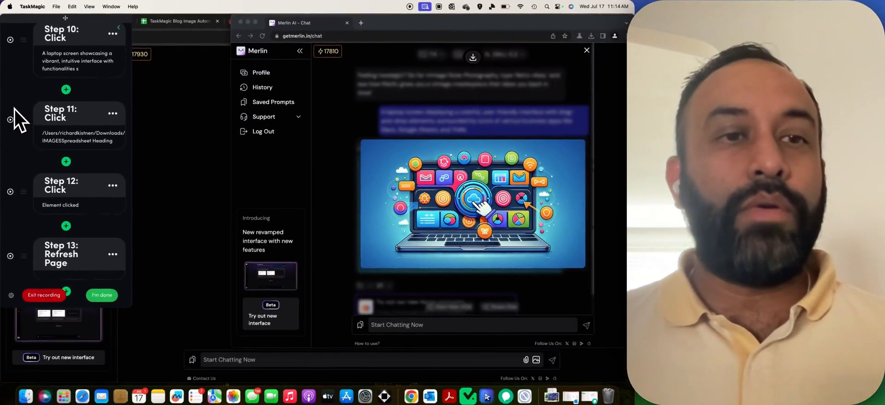
Switch to Finder from the Dock, then go back to the Merlin browser window.
scroll(18, 103, "down", 1)
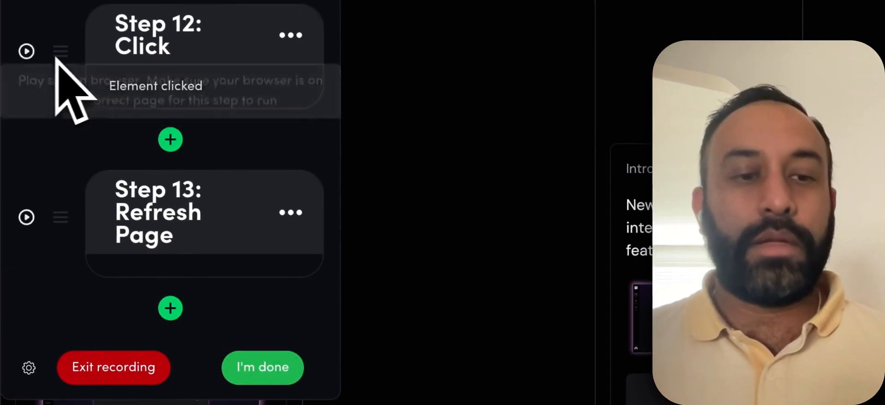
left_click(116, 396)
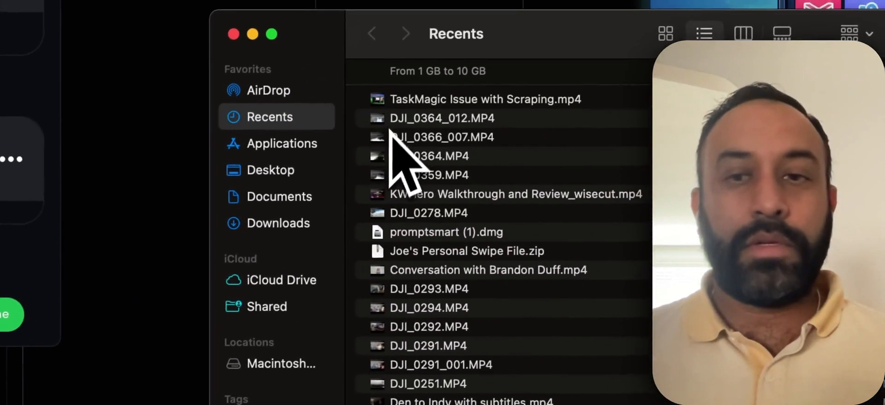
left_click(613, 6)
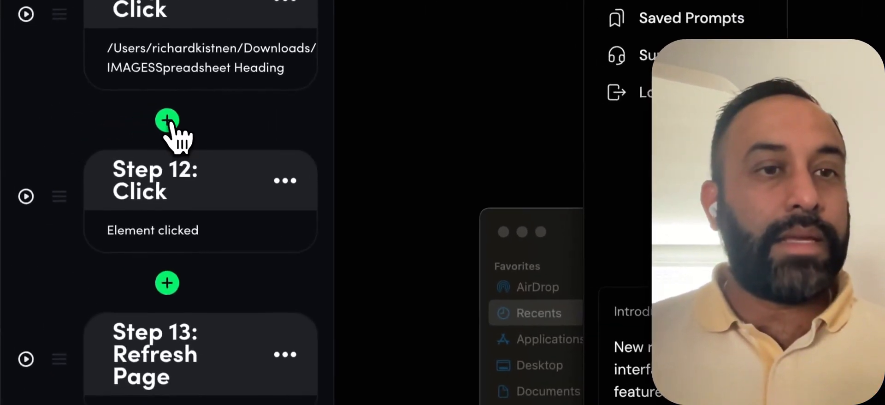
Insert a 0.5-minute Delay as Step 12 after the download step, then switch to Finder.
left_click(65, 140)
scroll(192, 123, "down", 15)
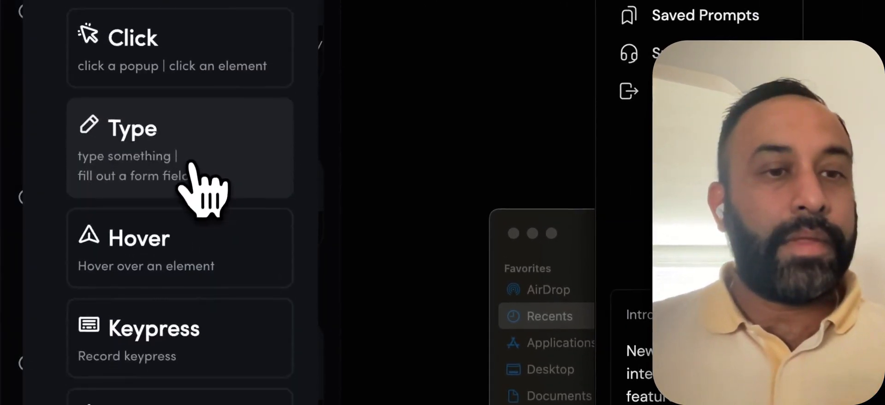
left_click(157, 169)
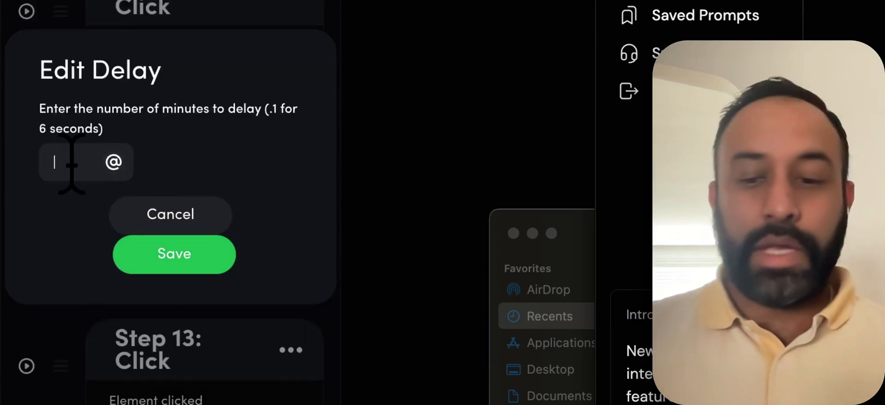
left_click(184, 247)
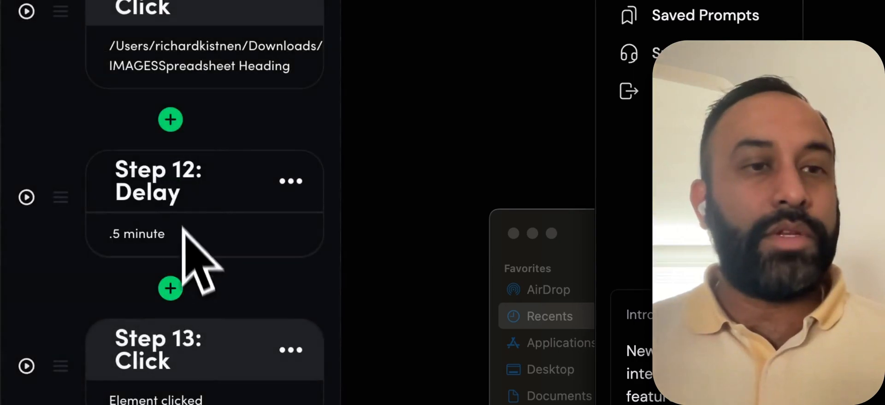
scroll(97, 101, "down", 3)
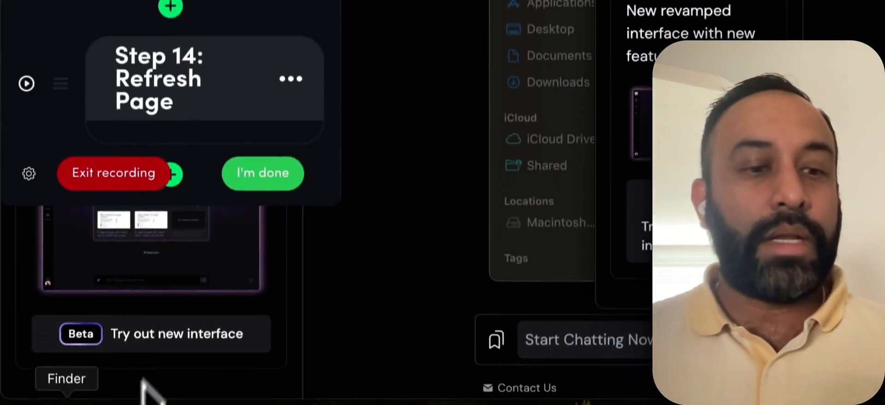
left_click(69, 381)
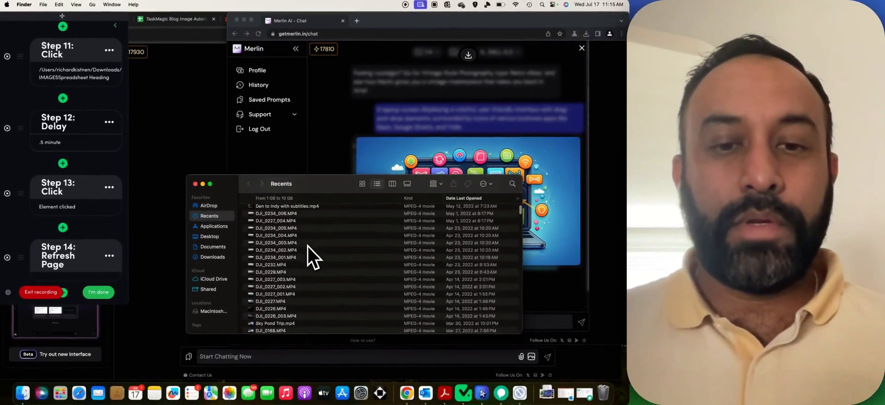
Browse the Downloads folder in Finder to find the images folder.
scroll(277, 194, "down", 5)
left_click(217, 256)
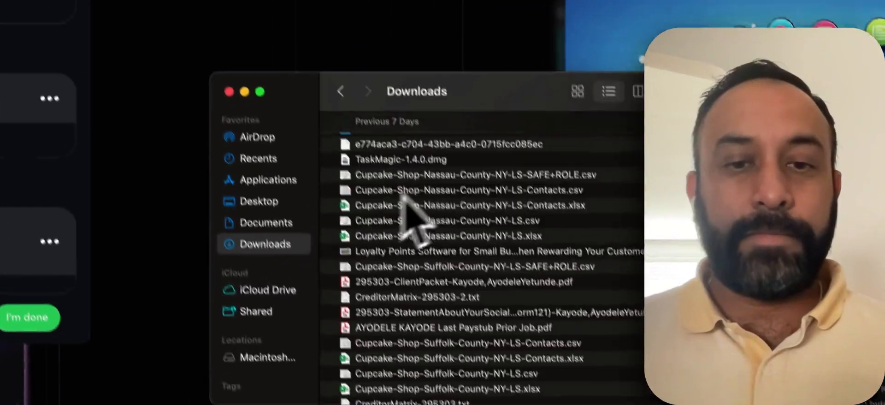
scroll(316, 236, "down", 5)
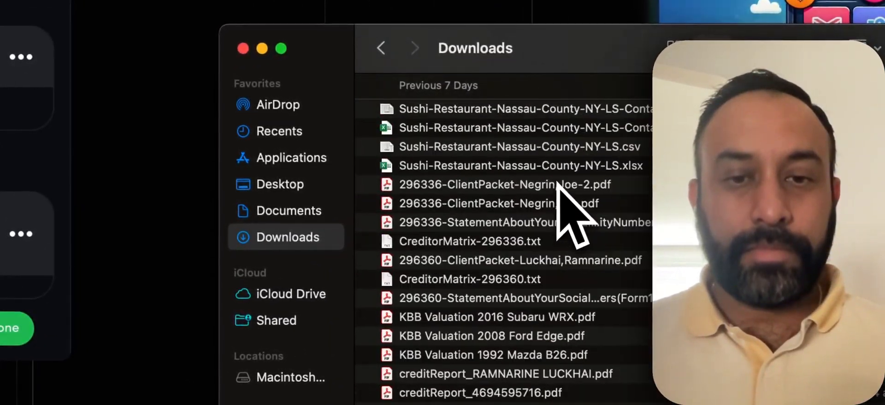
scroll(557, 183, "down", 10)
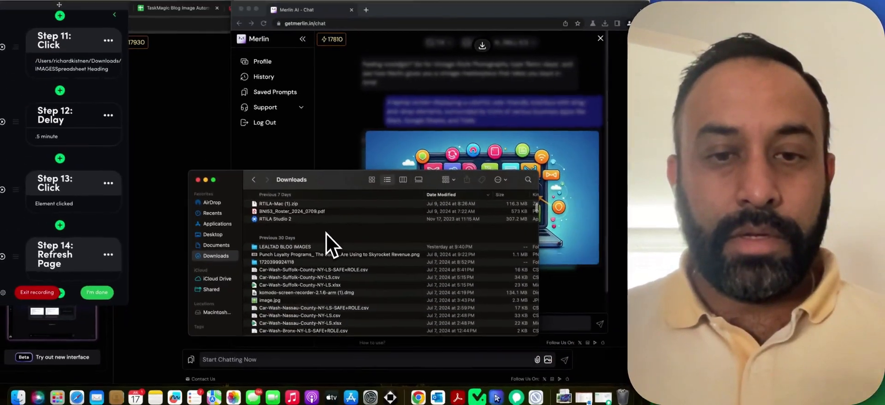
scroll(292, 255, "up", 10)
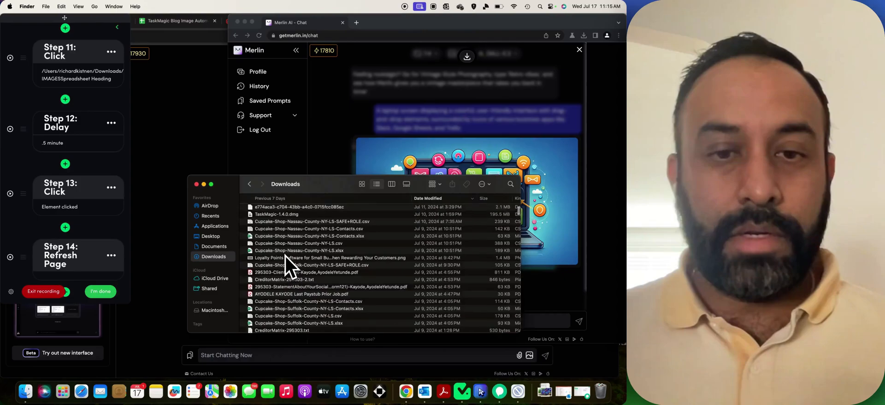
scroll(286, 256, "up", 5)
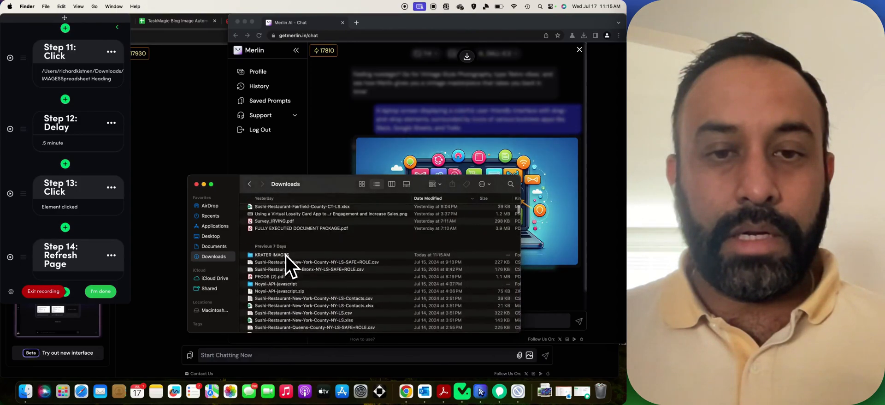
Open KRATER IMAGES to confirm the 2.5 MB image is there, then replay Step 11's download.
left_click(286, 255)
double_click(327, 257)
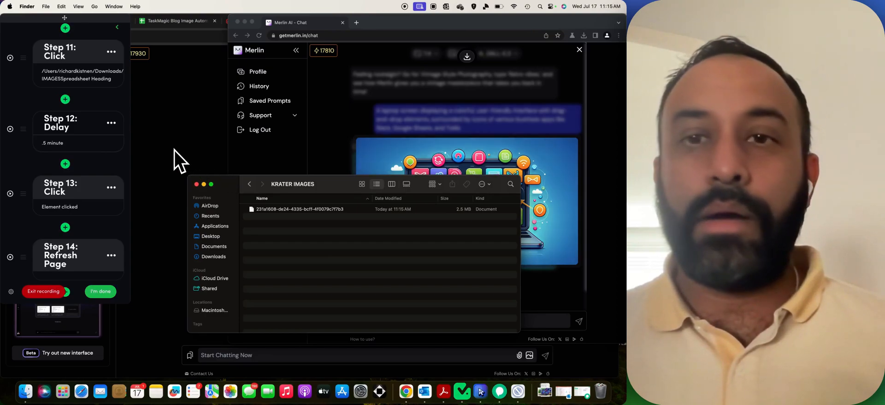
left_click(27, 149)
left_click(11, 58)
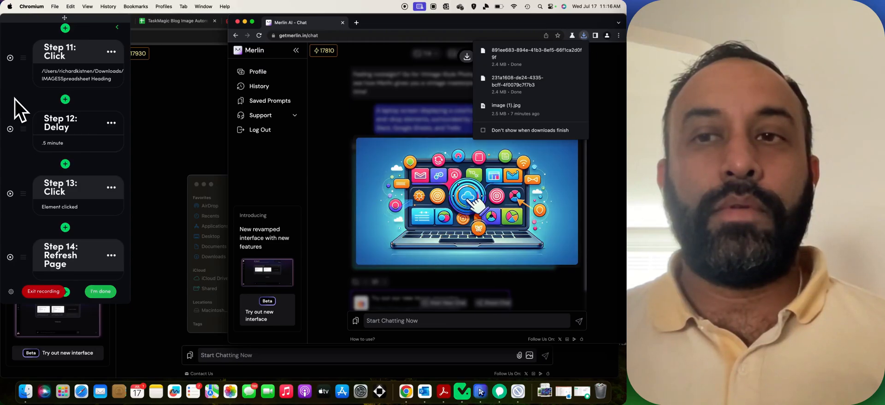
Test-run Step 13's click to close Merlin's enlarged image view and return to the chat.
left_click(25, 391)
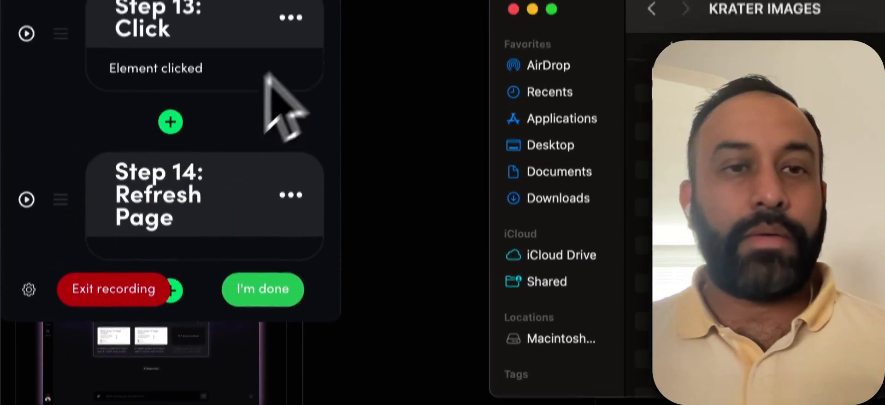
left_click(374, 228)
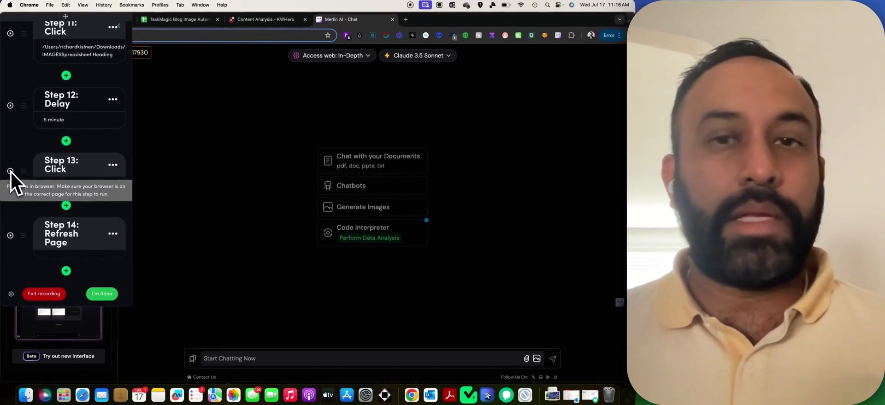
left_click(10, 171)
left_click(518, 391)
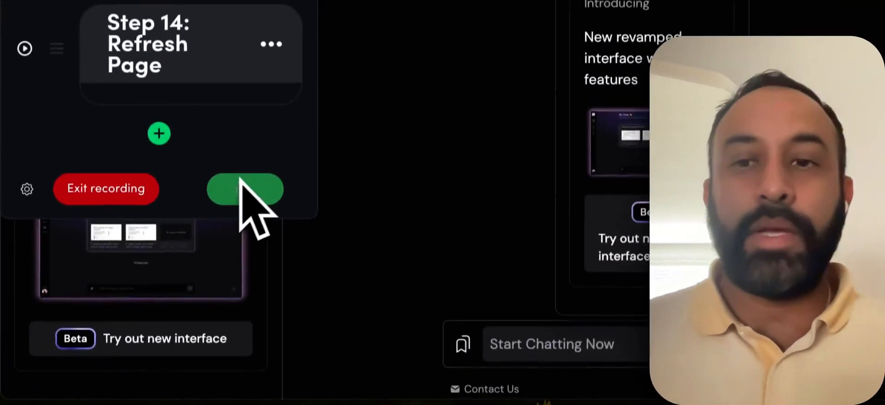
End the recording, choose a List trigger that uses a Google Sheet, and open Setup sheet connection.
left_click(124, 280)
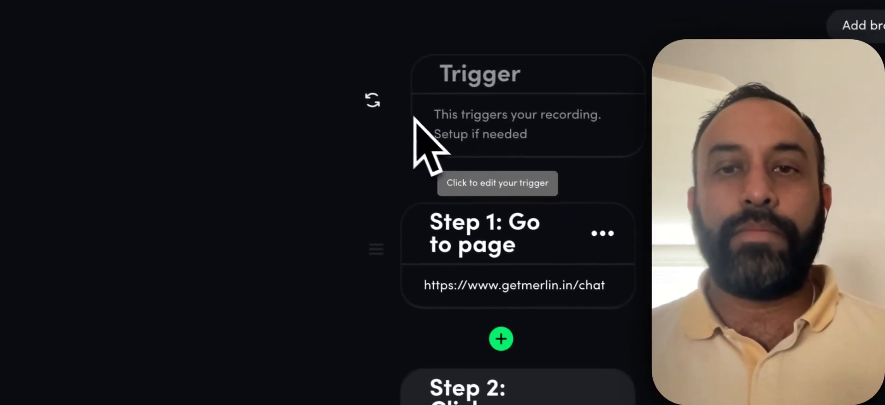
left_click(330, 109)
left_click(507, 387)
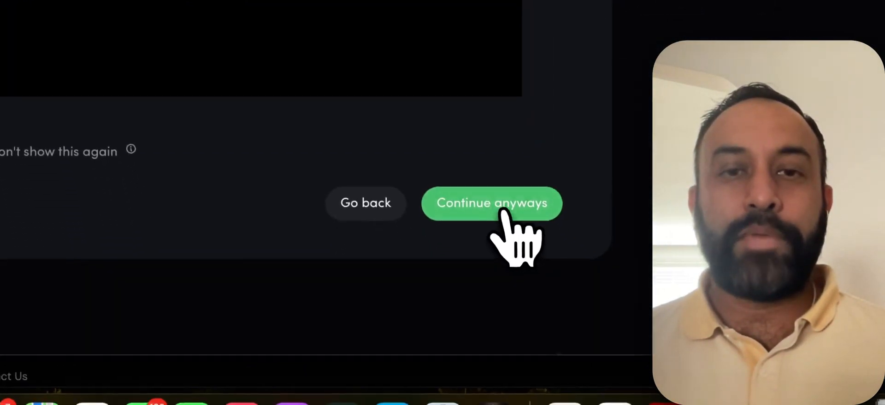
left_click(504, 213)
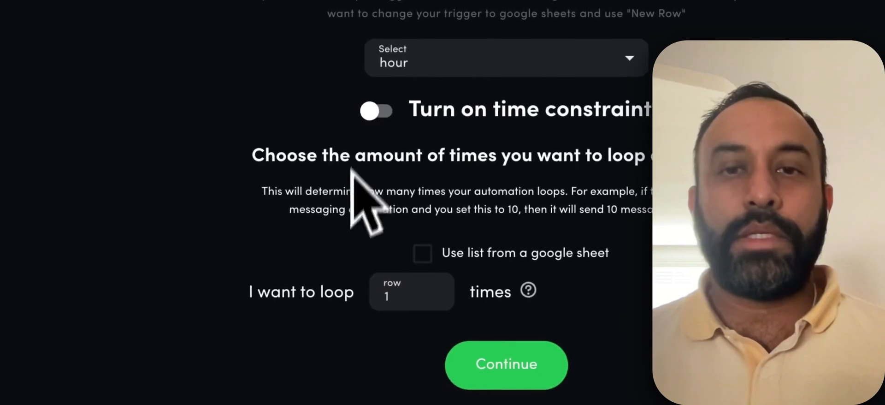
left_click(433, 251)
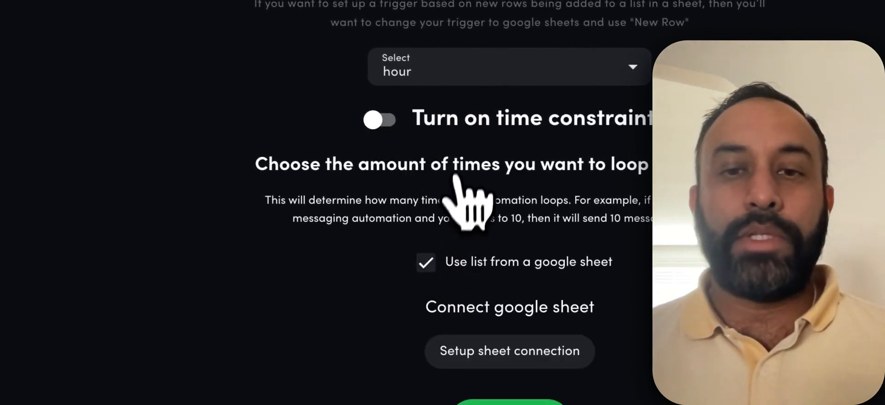
left_click(546, 357)
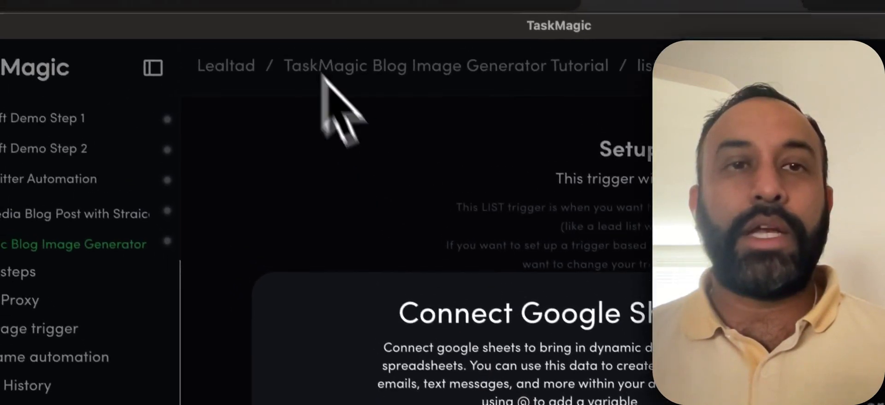
Copy the blog image spreadsheet's sharing link and paste it as TaskMagic's spreadsheet URL.
left_click(264, 43)
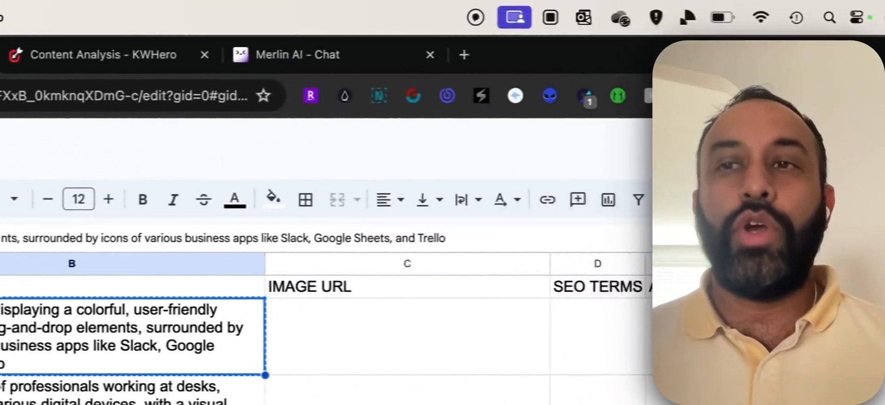
left_click(778, 146)
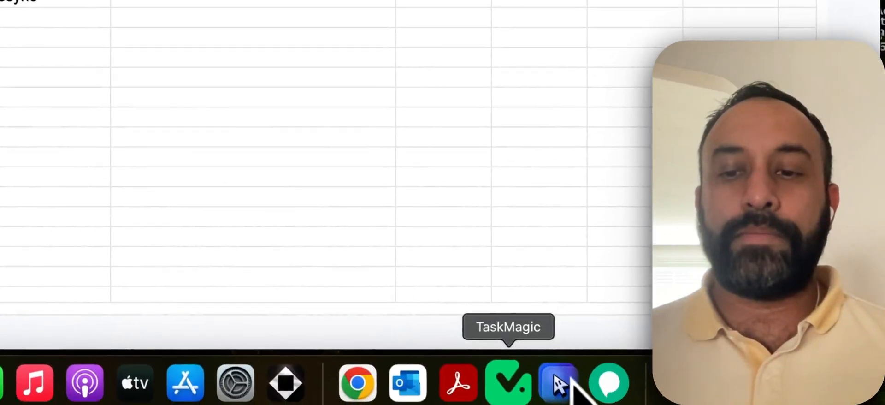
left_click(506, 376)
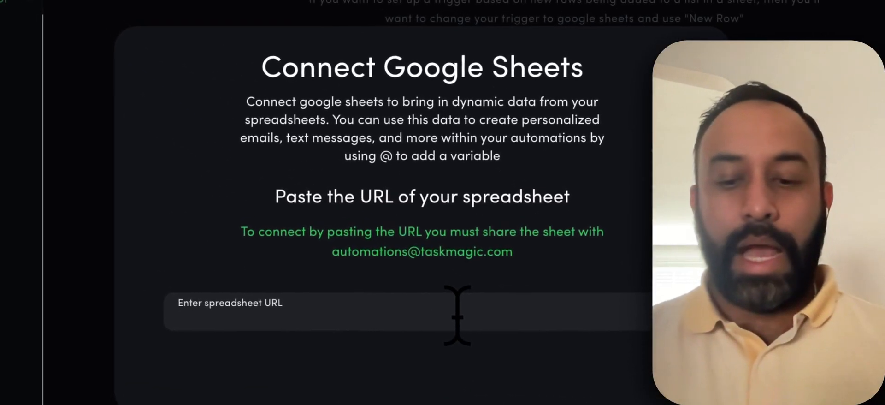
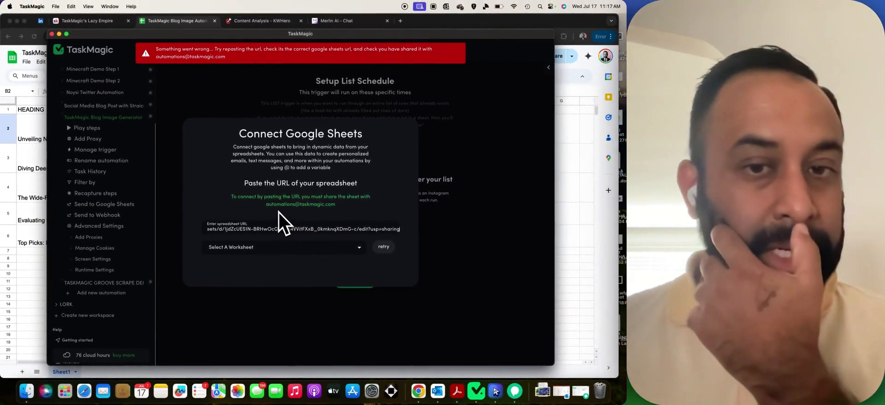
Give TaskMagic's automations e-mail address Editor access to the spreadsheet, then return to TaskMagic.
left_click(192, 26)
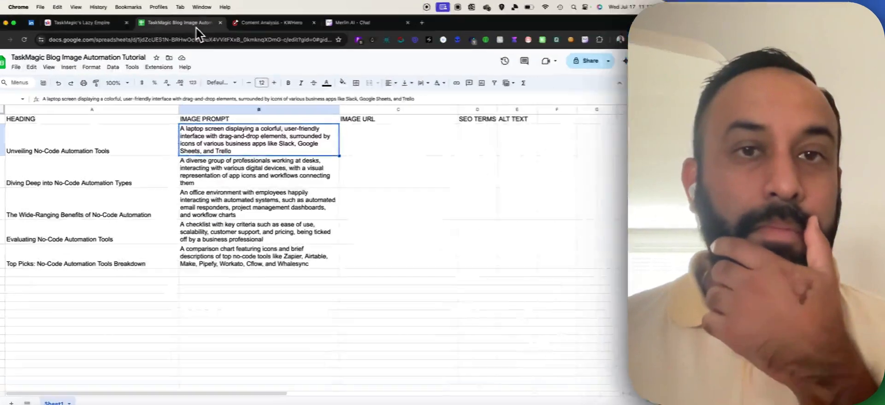
left_click(585, 61)
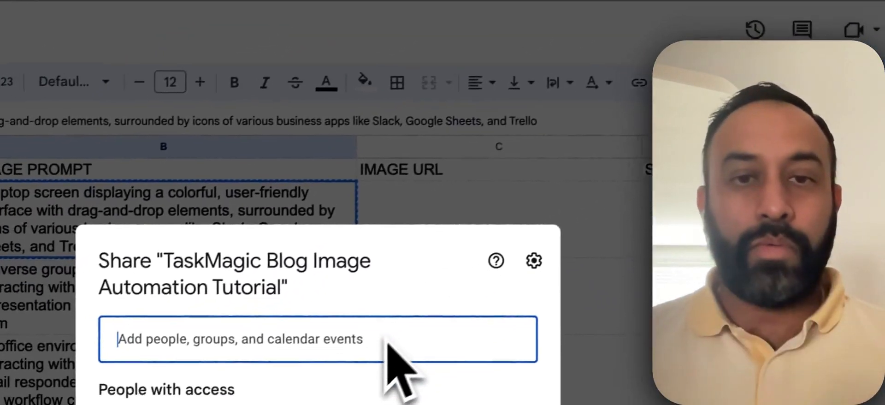
type("auto")
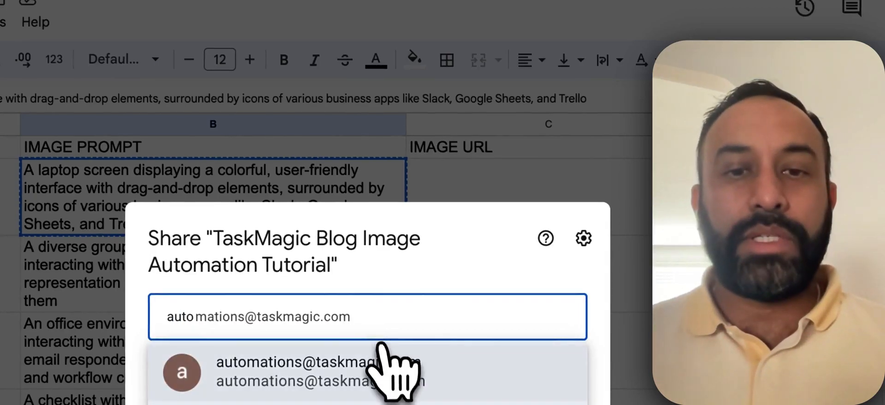
left_click(387, 364)
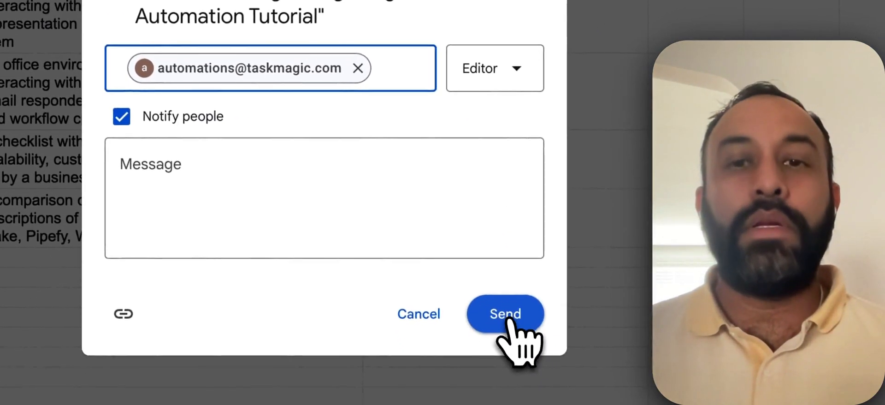
left_click(507, 318)
left_click(506, 315)
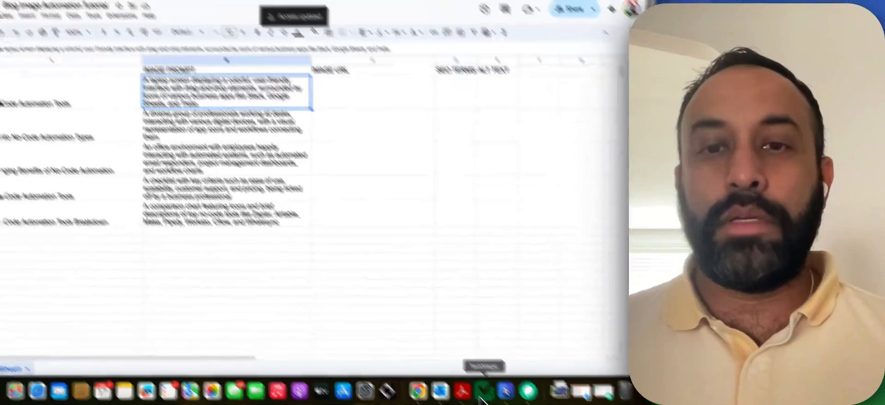
left_click(484, 396)
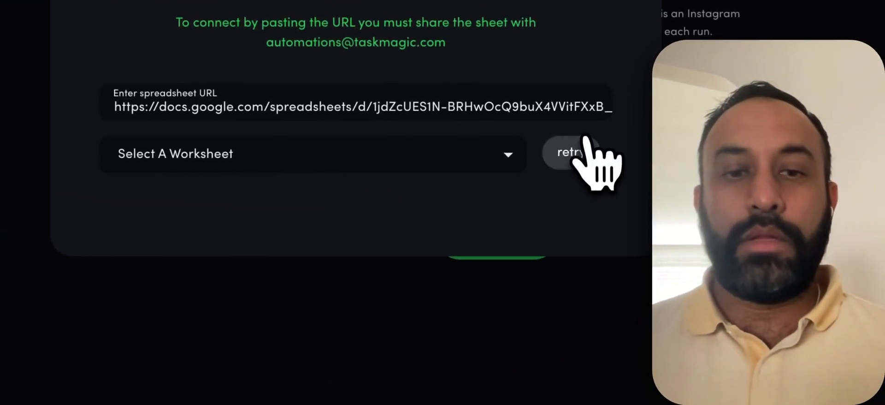
Retry the now-shared spreadsheet connection and pick Sheet1 as the worksheet.
left_click(568, 163)
left_click(503, 168)
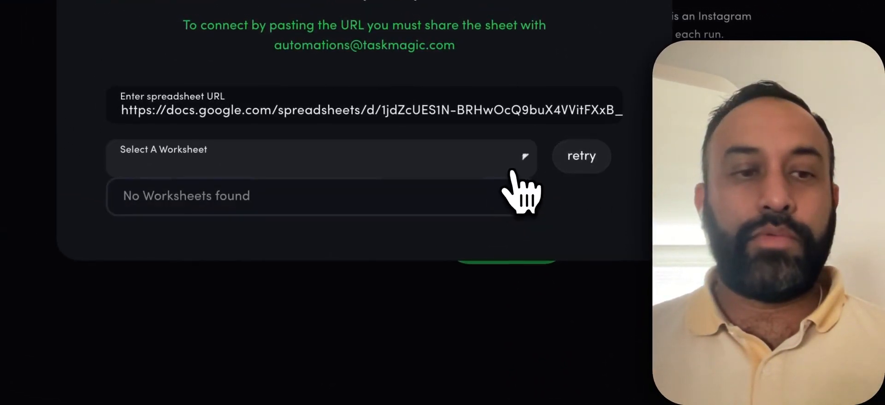
left_click(513, 171)
left_click(568, 159)
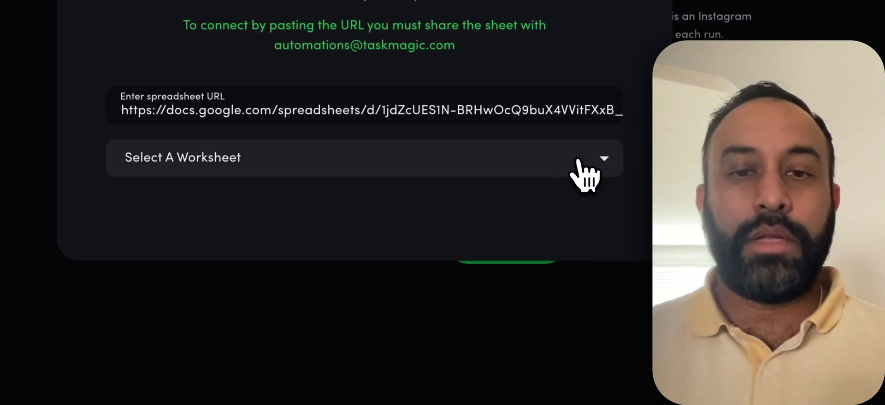
left_click(449, 193)
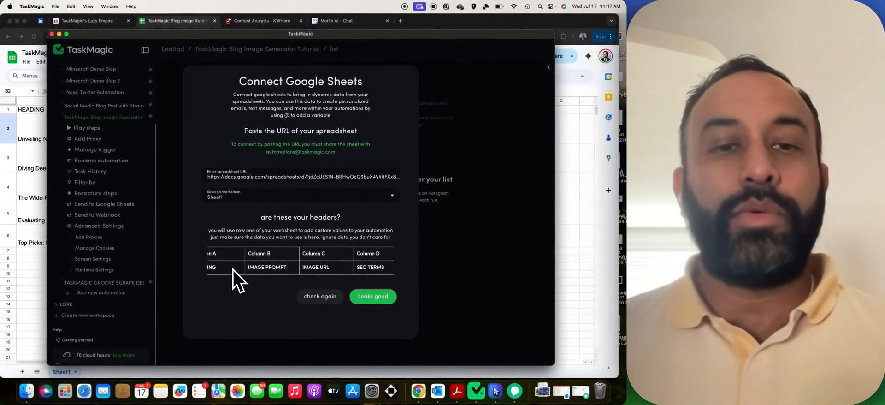
Check the detected column headers against the spreadsheet's header row and accept them.
scroll(233, 269, "right", 3)
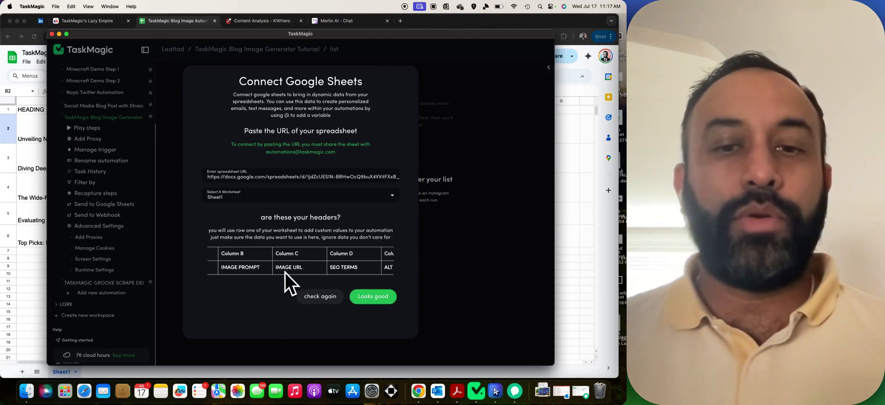
left_click(39, 45)
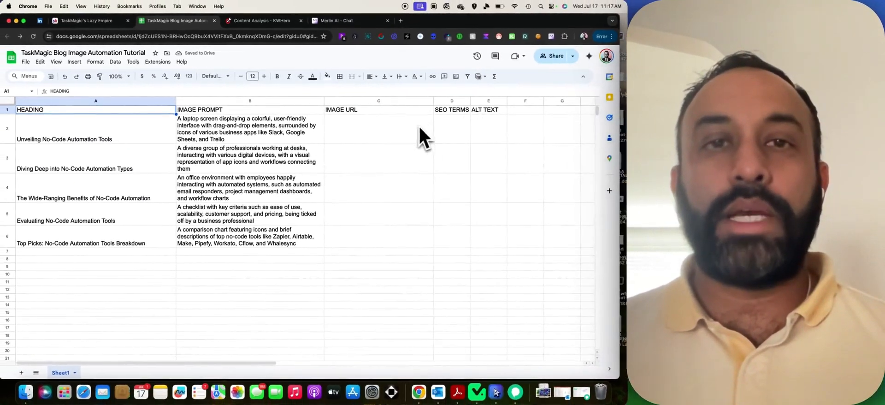
left_click(477, 391)
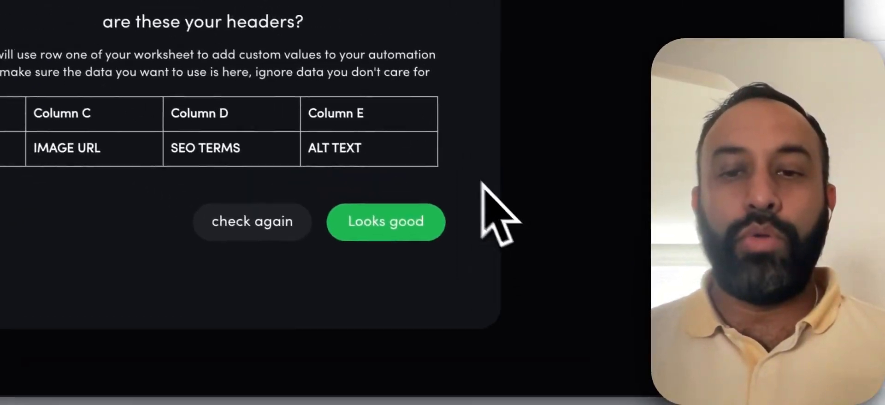
left_click(374, 298)
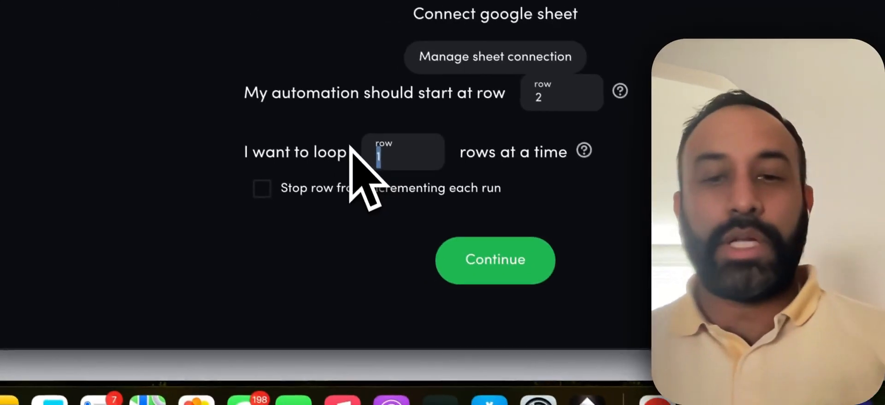
Set the sheet trigger to loop 5 rows per run and return to the step list.
type("5")
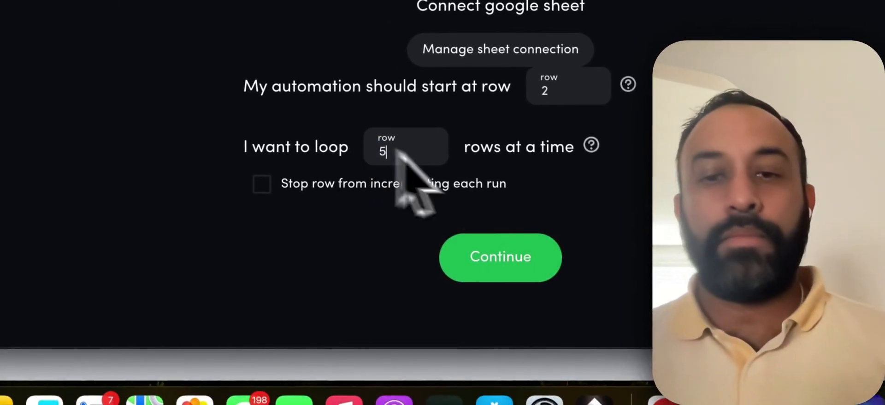
left_click(558, 262)
scroll(295, 30, "down", 20)
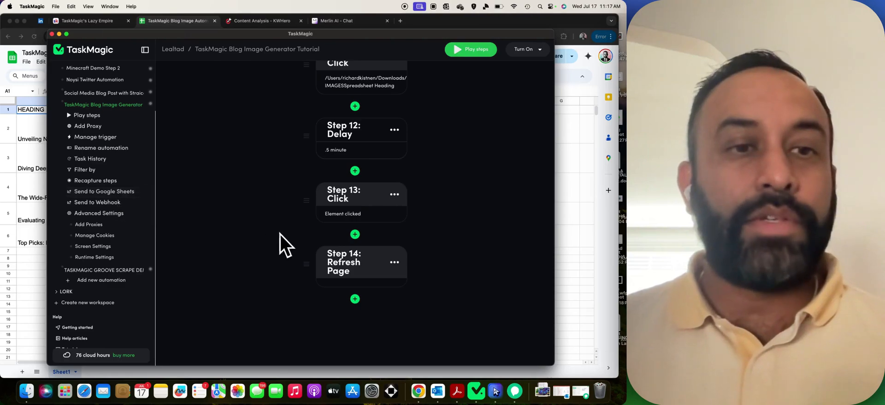
scroll(248, 220, "up", 5)
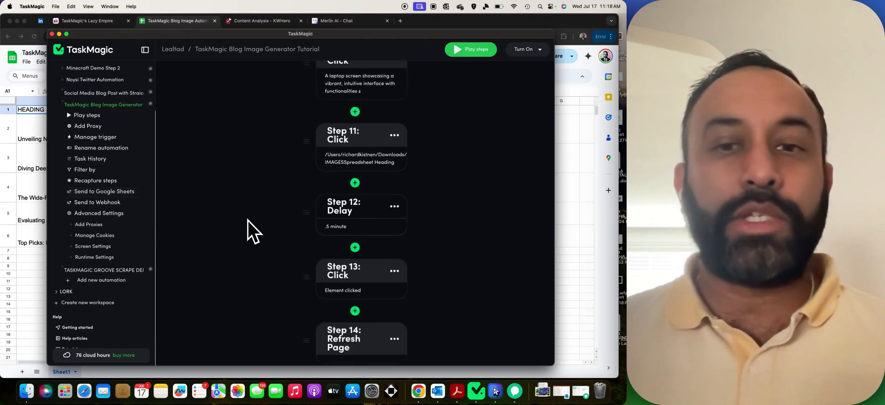
scroll(248, 220, "up", 8)
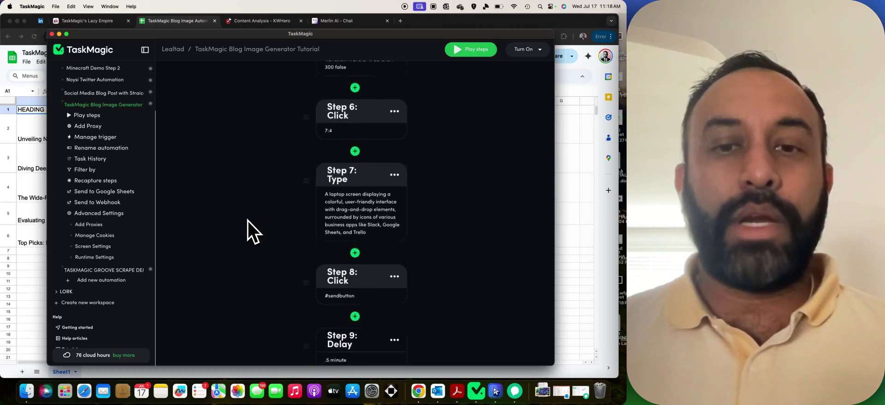
scroll(247, 221, "down", 3)
scroll(247, 221, "down", 5)
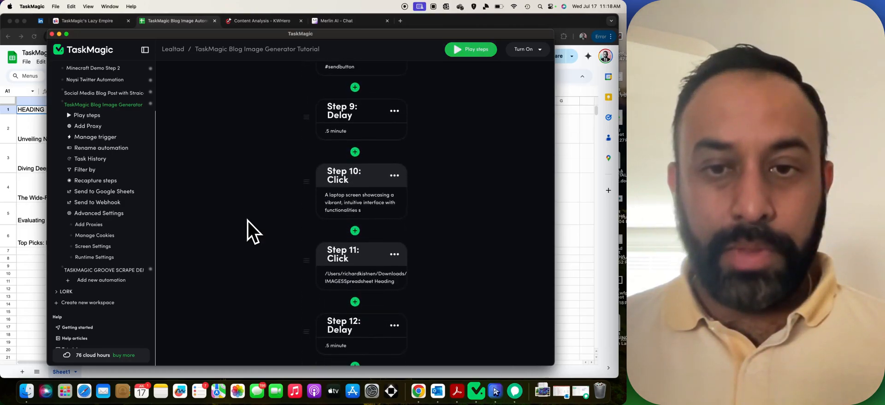
scroll(247, 221, "down", 2)
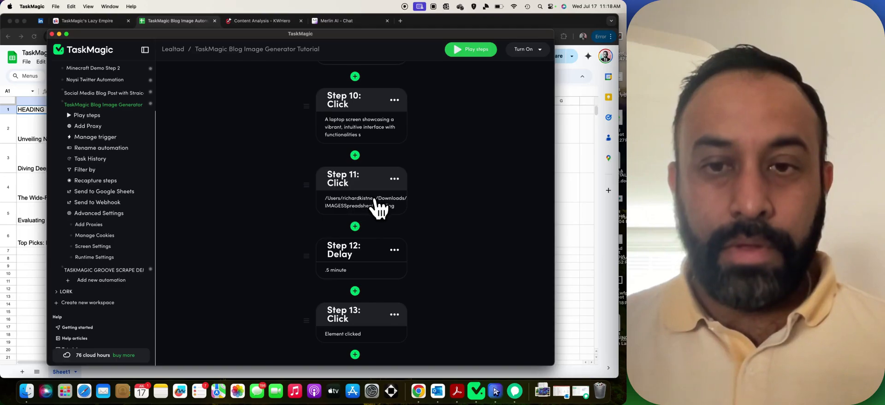
left_click(371, 204)
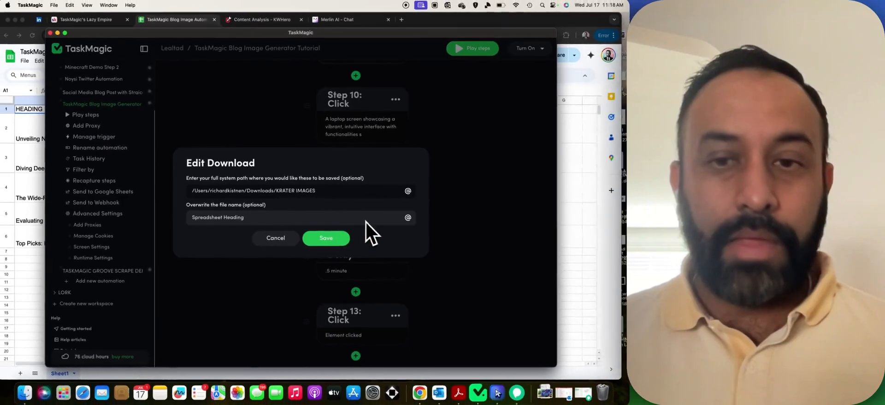
left_click(406, 217)
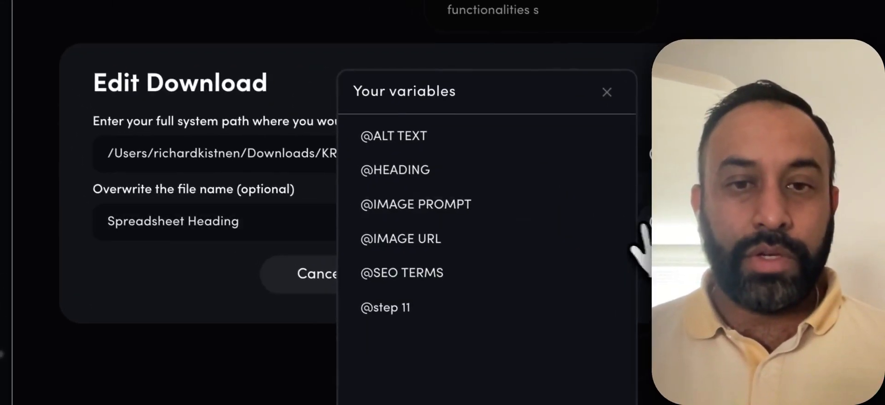
left_click(485, 182)
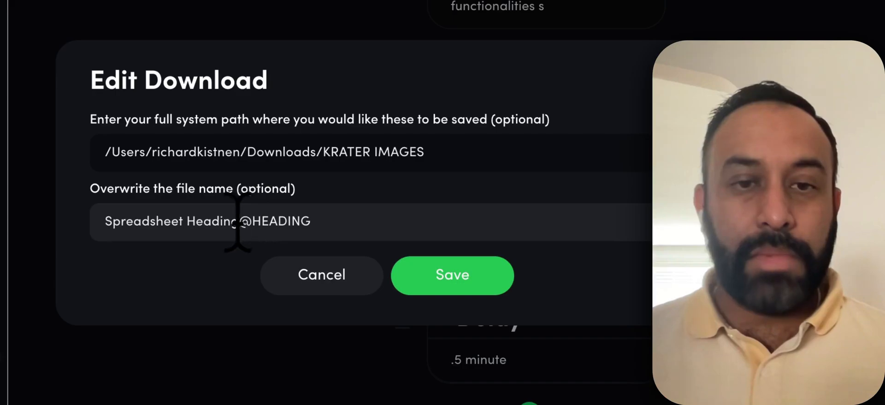
left_click_drag(237, 221, 105, 221)
key("BackSpace")
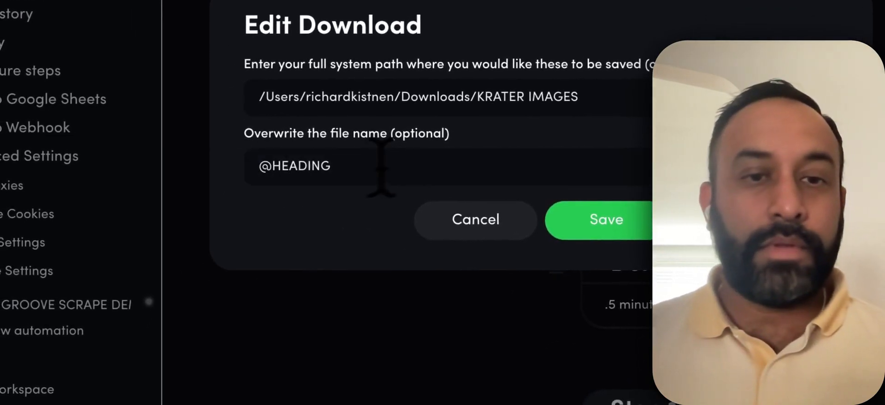
left_click(594, 233)
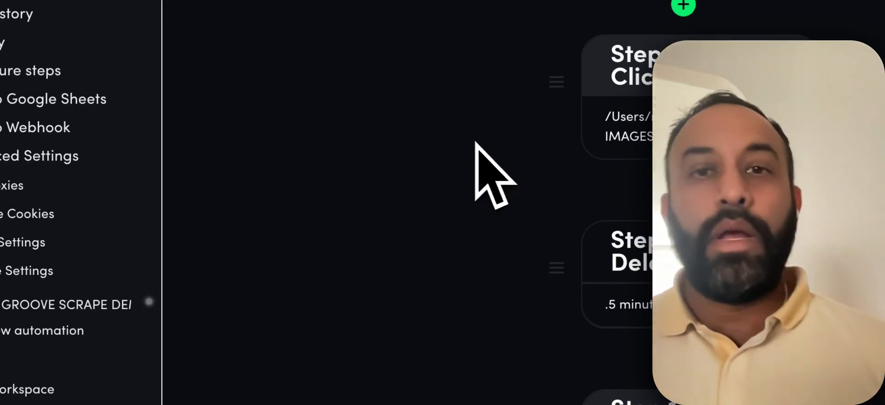
scroll(475, 143, "up", 10)
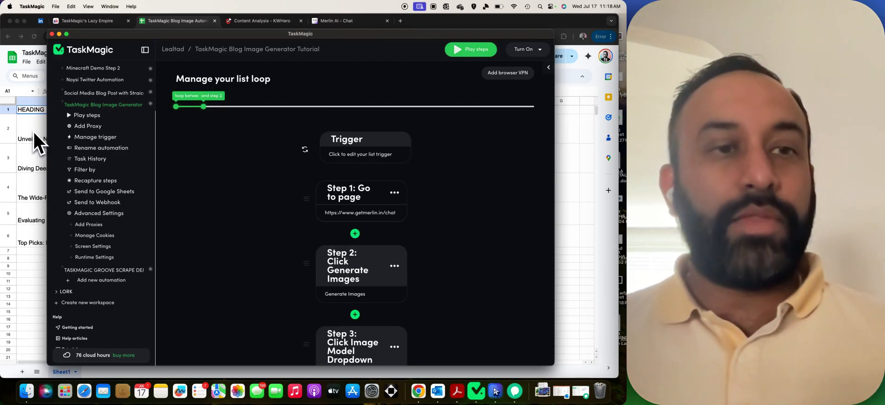
Extend the list loop so it spans steps 1 through 14.
left_click(34, 132)
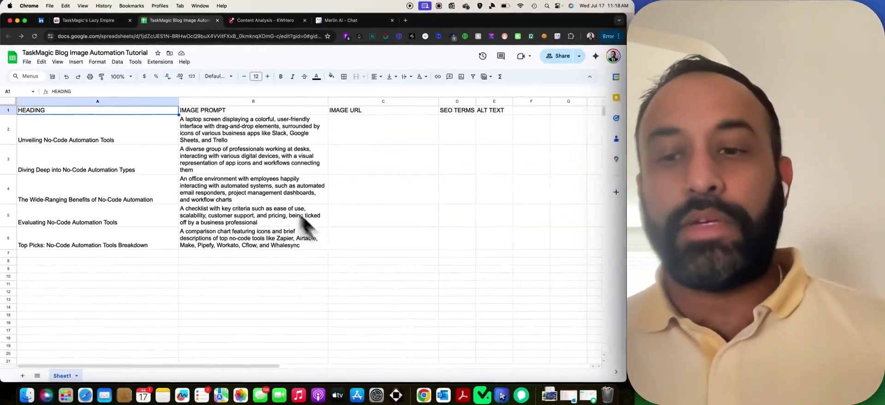
left_click(477, 377)
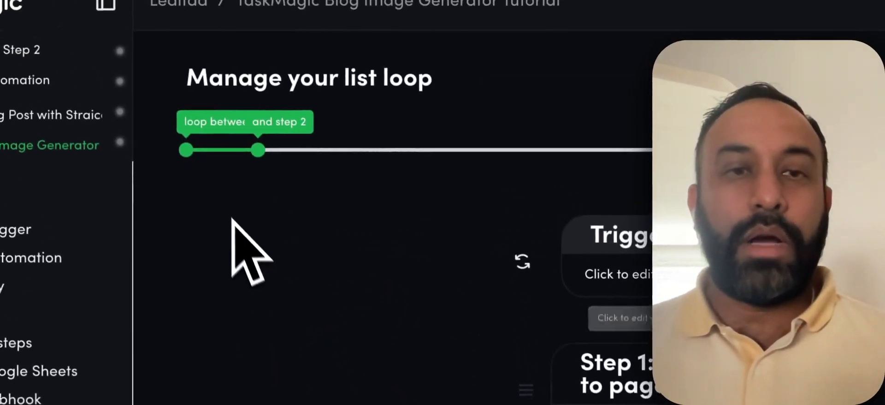
left_click_drag(259, 172, 687, 175)
scroll(681, 302, "down", 15)
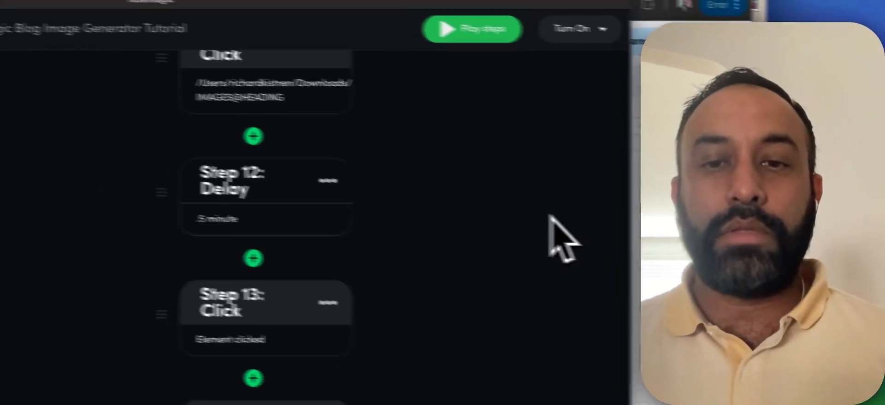
scroll(549, 215, "up", 15)
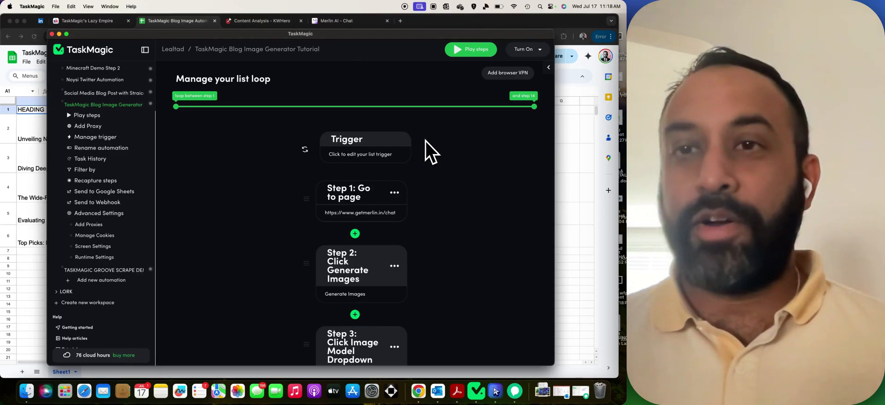
Start a test run and check its progress in Run History.
left_click(463, 55)
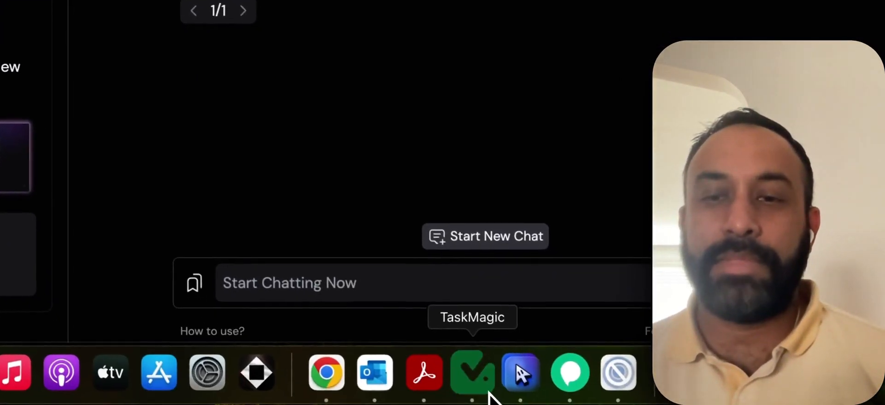
left_click(470, 370)
left_click(527, 128)
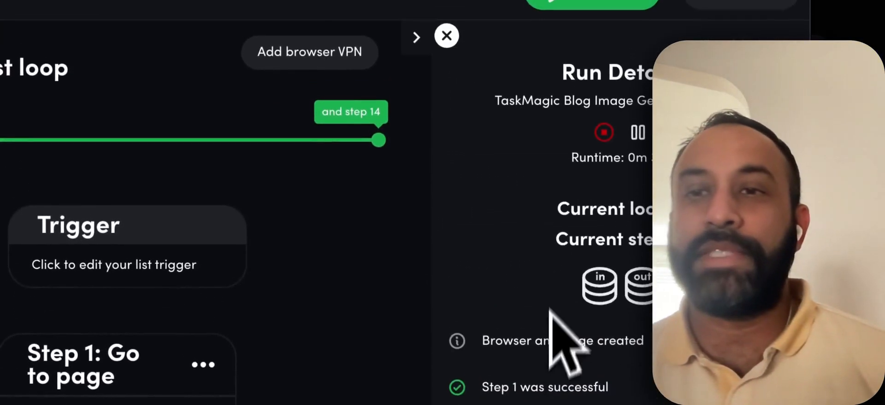
left_click(606, 139)
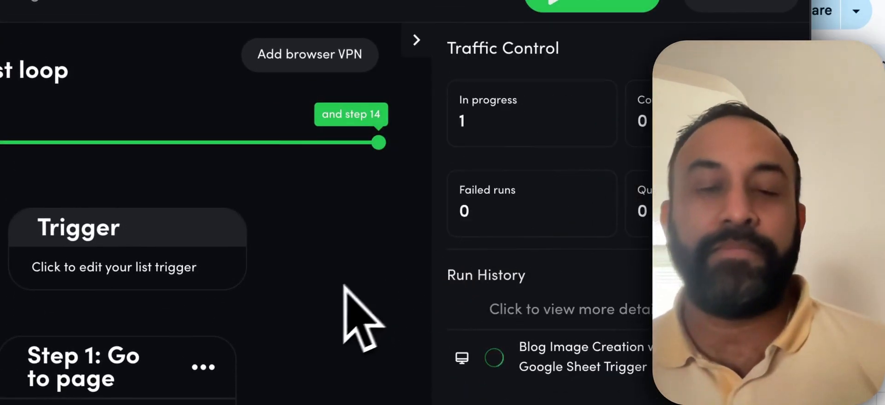
scroll(344, 285, "down", 10)
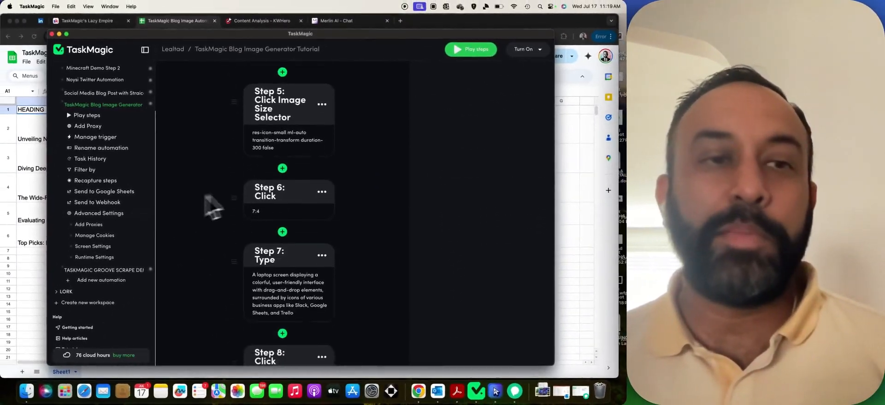
left_click(41, 247)
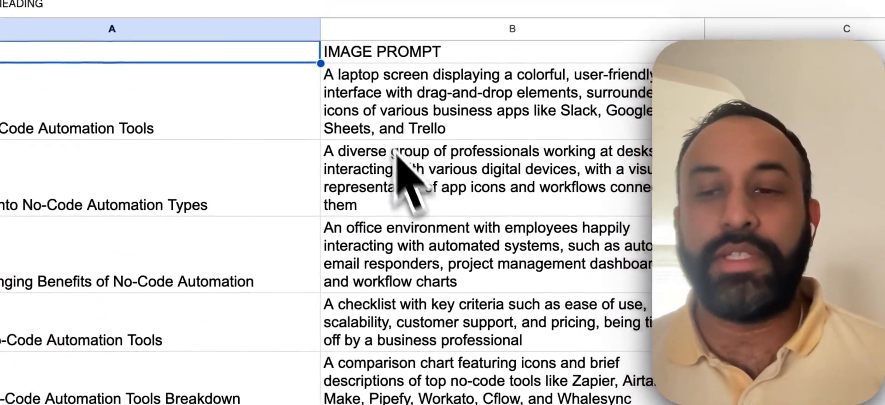
left_click(629, 373)
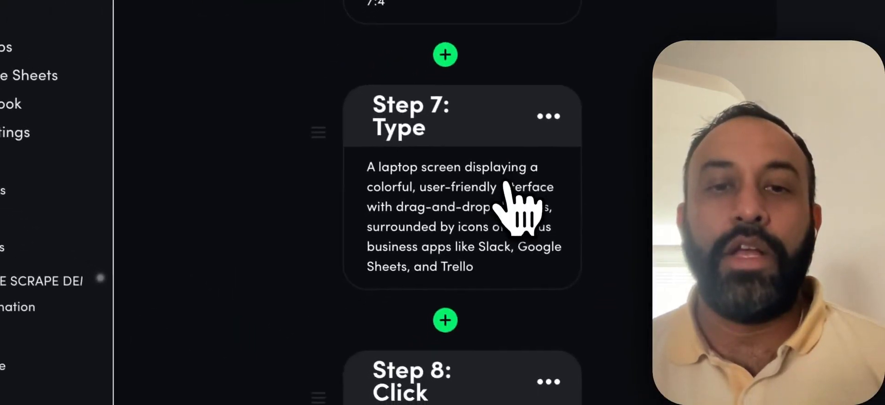
left_click(507, 189)
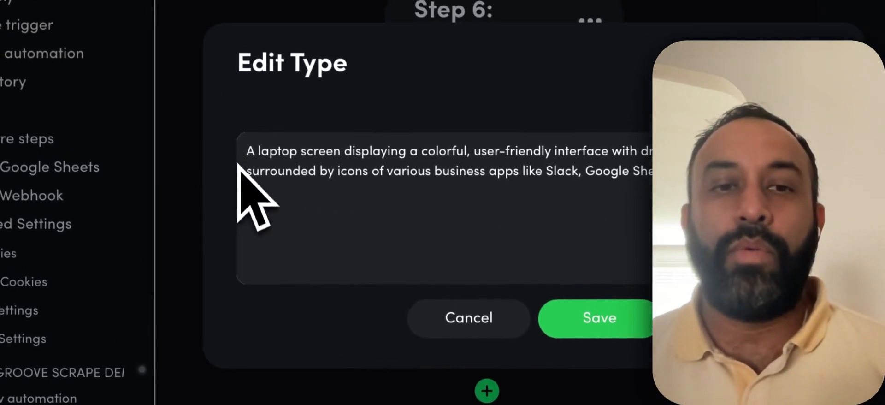
left_click_drag(219, 69, 723, 118)
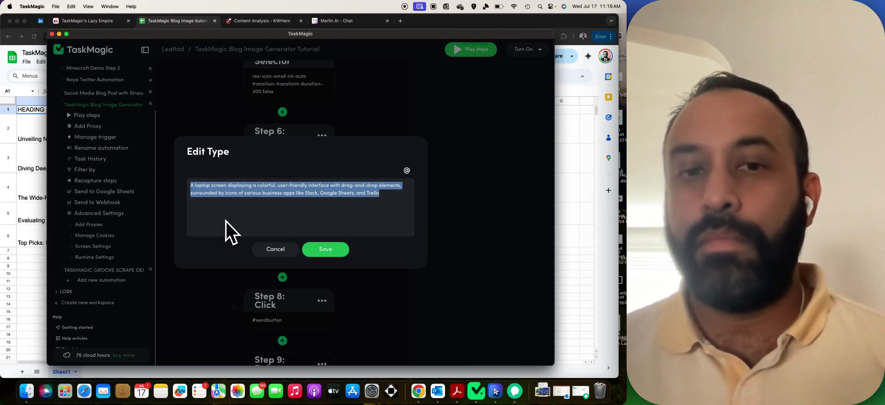
key("BackSpace")
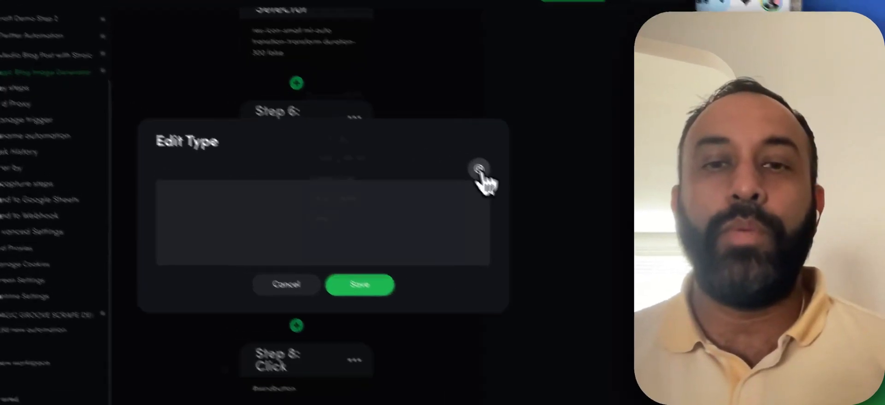
left_click(478, 170)
left_click(384, 165)
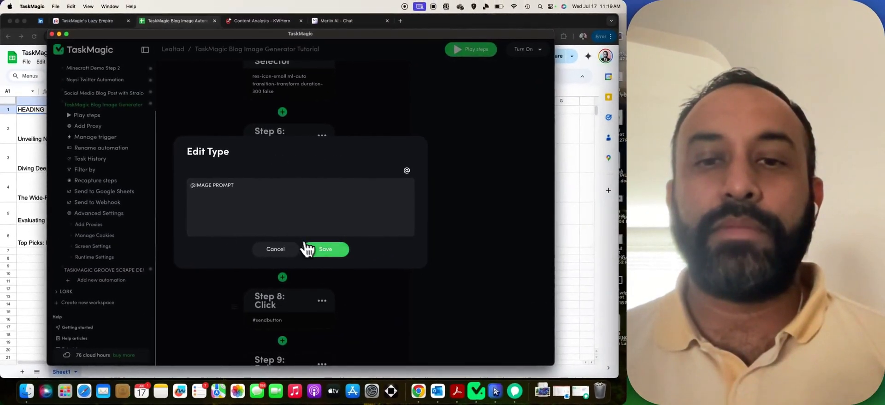
left_click(502, 215)
scroll(496, 166, "down", 15)
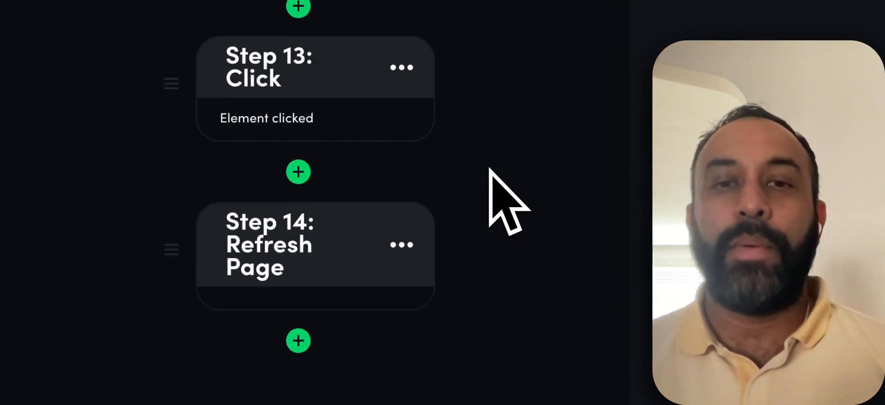
scroll(489, 168, "up", 20)
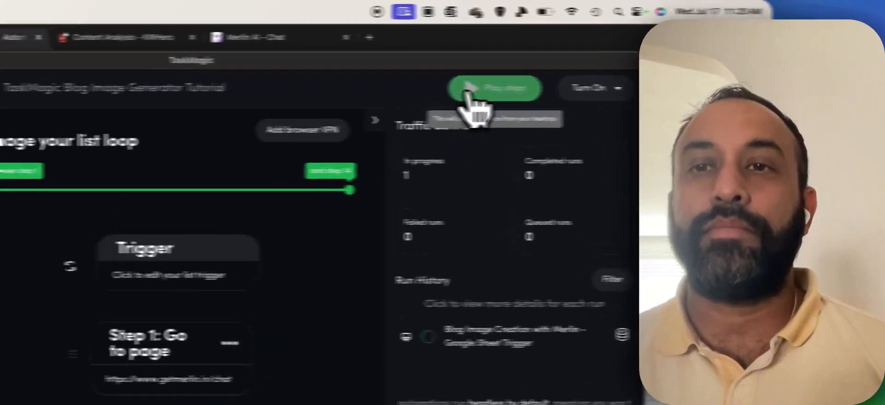
Reset the sheet trigger's next row to run from 12 back to 2.
left_click(470, 92)
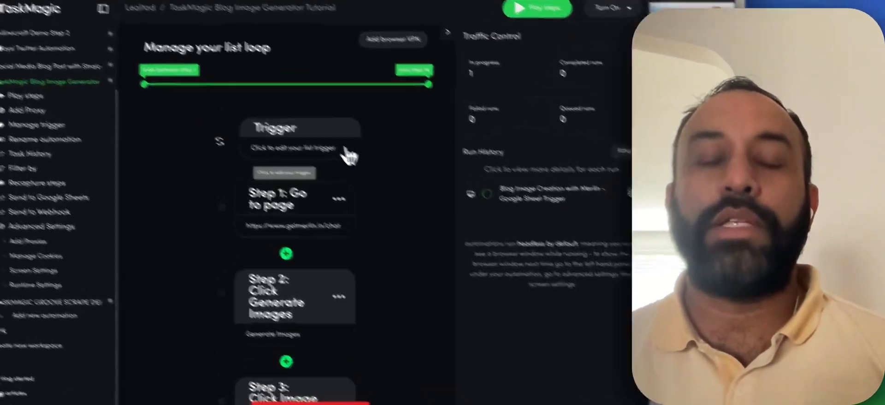
left_click(349, 156)
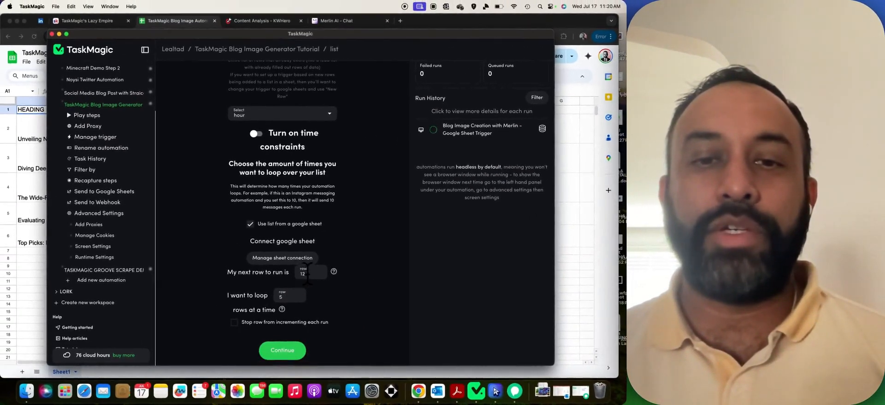
double_click(302, 273)
type("2")
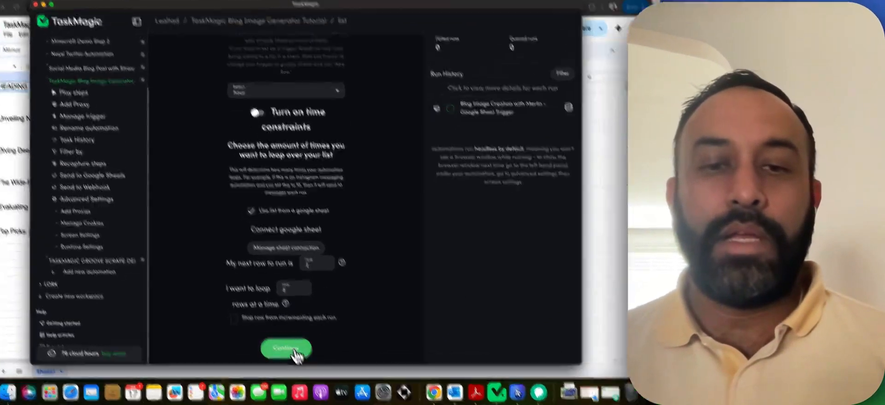
left_click(290, 348)
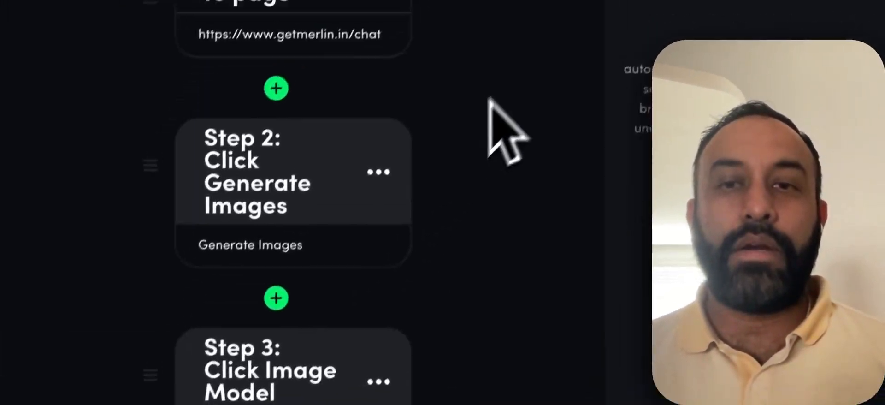
scroll(489, 98, "down", 15)
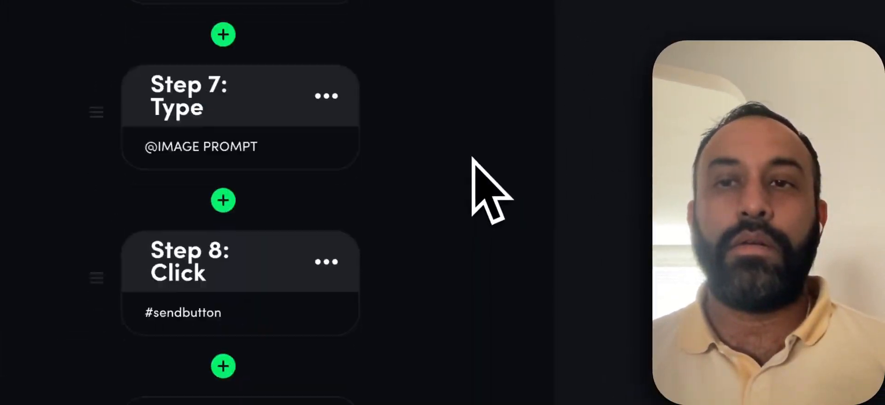
scroll(507, 157, "up", 8)
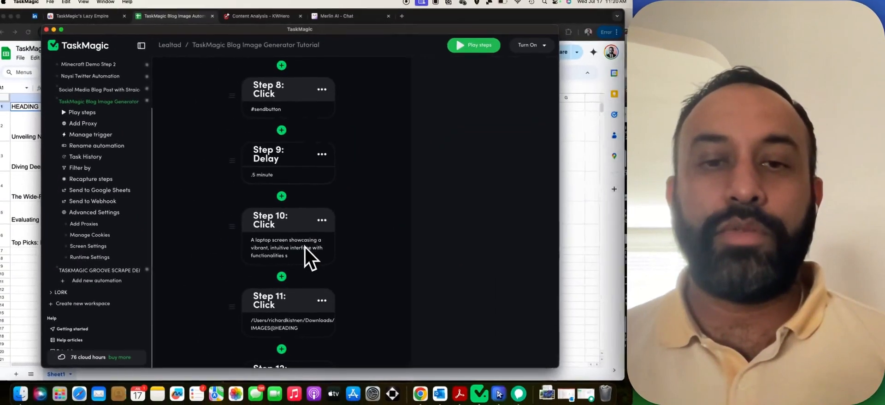
scroll(293, 250, "down", 2)
Re-save Step 11's save-to-folder settings without changes.
left_click(304, 305)
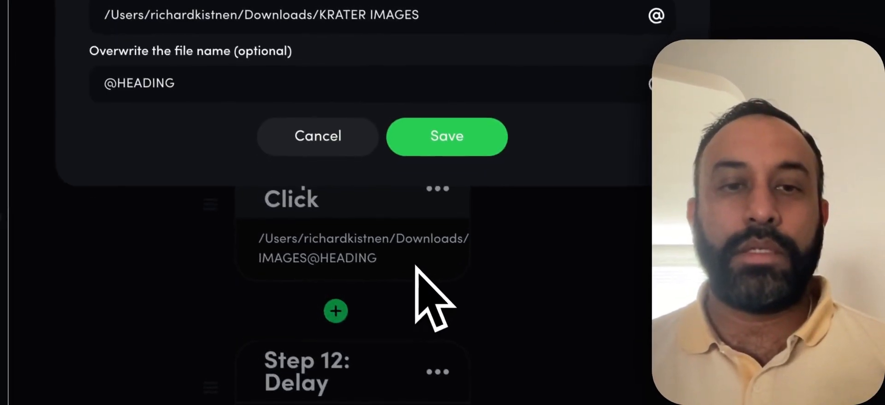
left_click(398, 156)
scroll(502, 124, "up", 10)
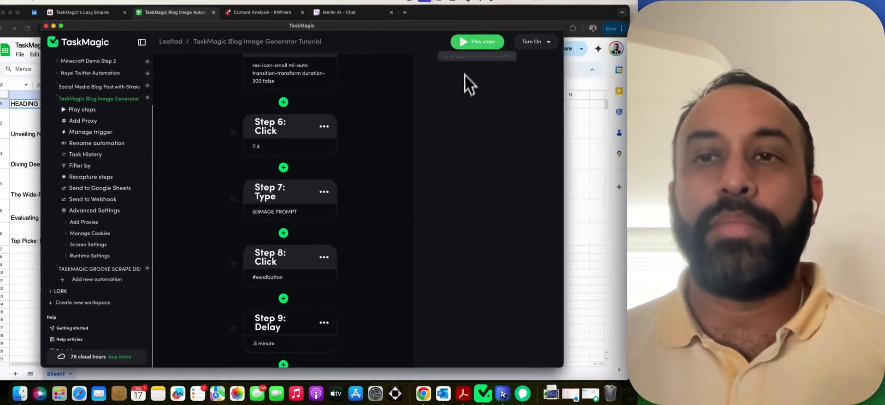
Run the blog image bot with Play steps so Merlin opens in Chromium.
left_click(480, 40)
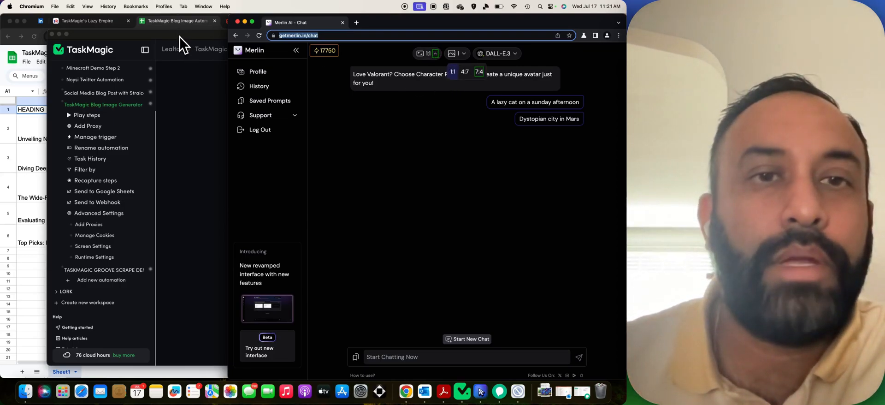
Let the run generate the woman-with-checklist image, then close its enlarged preview.
left_click(178, 37)
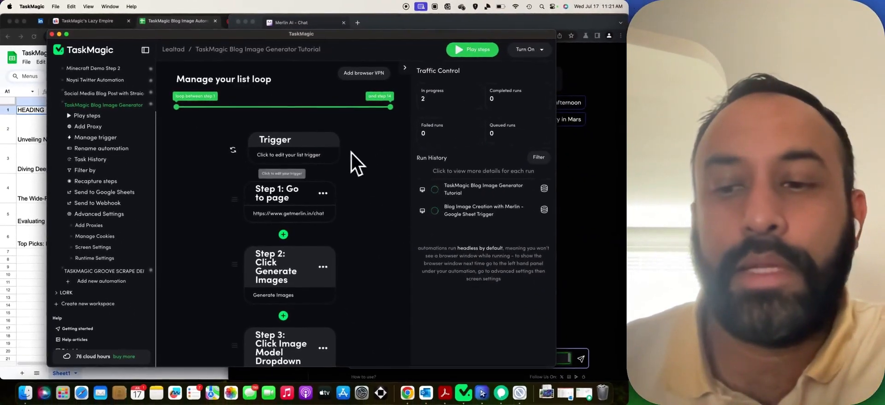
left_click(521, 395)
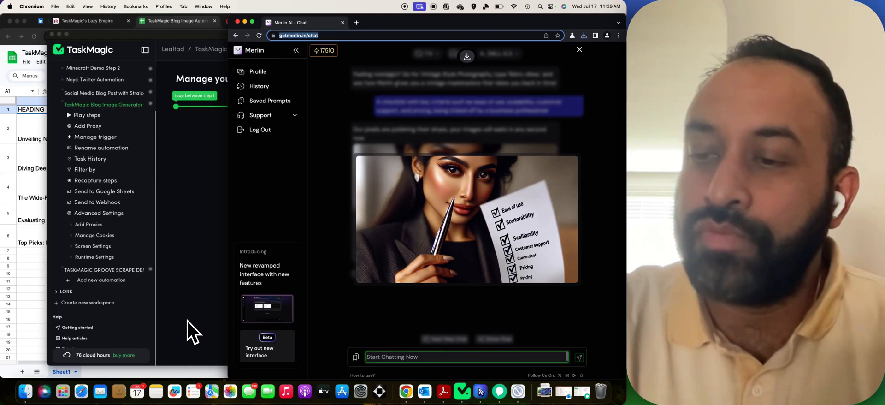
key("Escape")
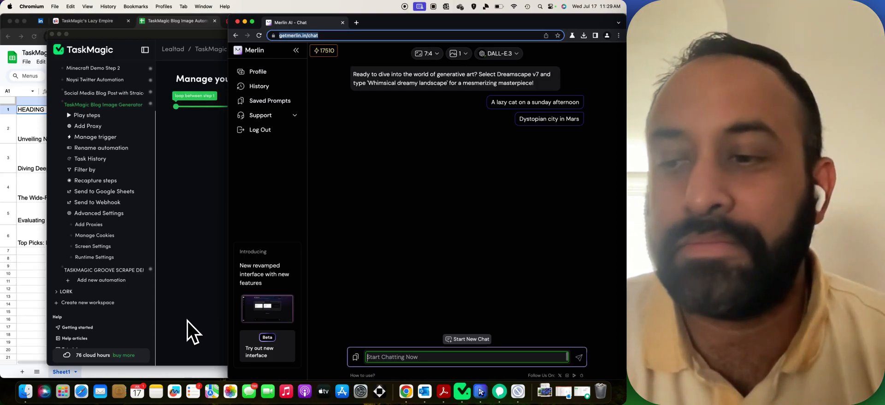
Finish and send the no-code tools chart prompt ending 'Workato, Cflow, and Whalesync', then close the preview.
type("ipefy, Workato, Cflow, and Whalesync")
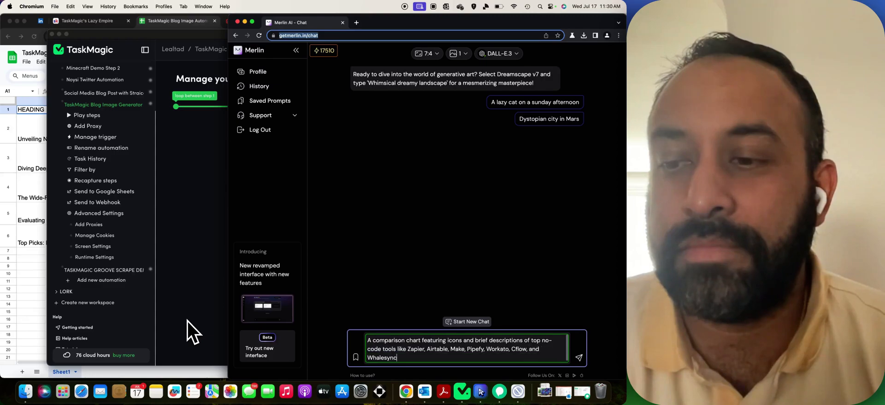
key("Return")
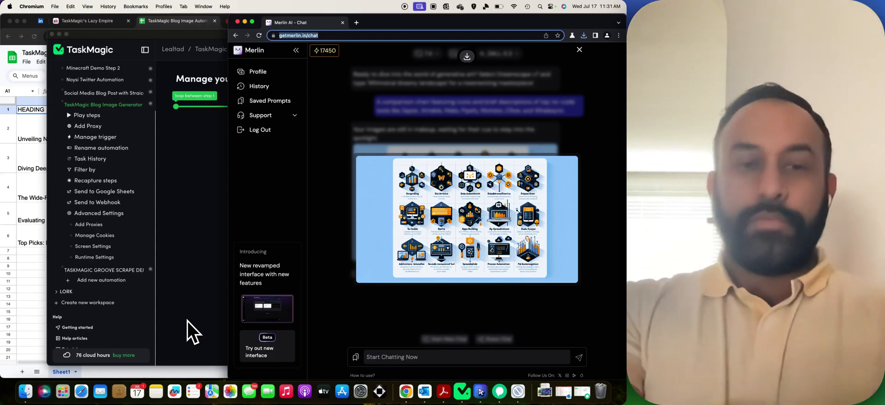
key("Escape")
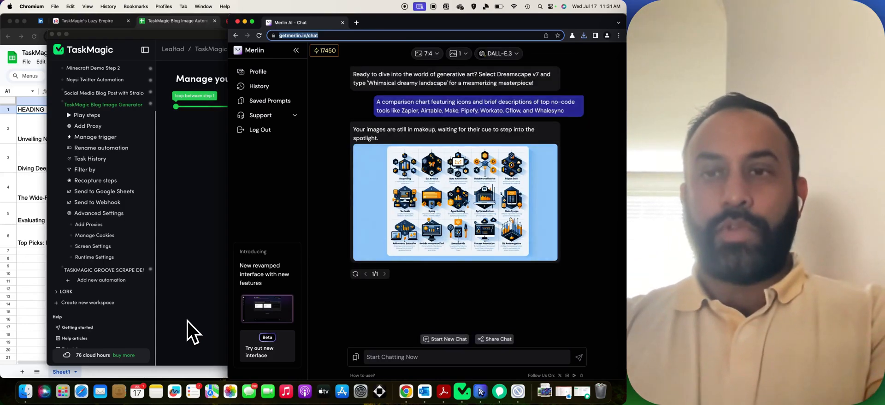
key("Return")
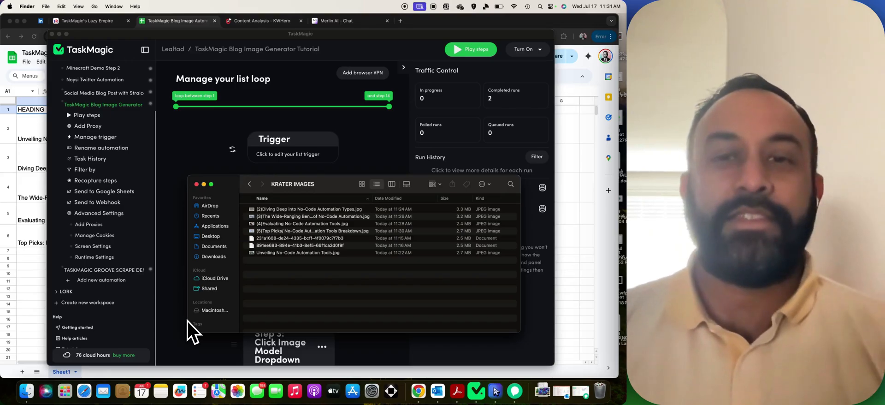
left_click(269, 238)
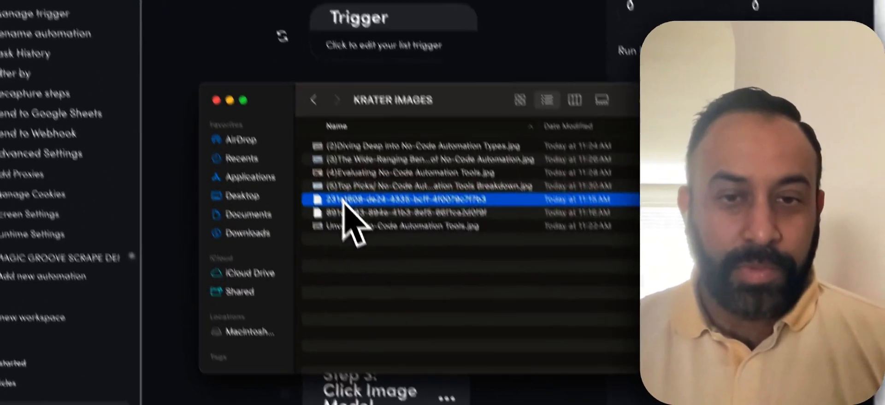
left_click(276, 246)
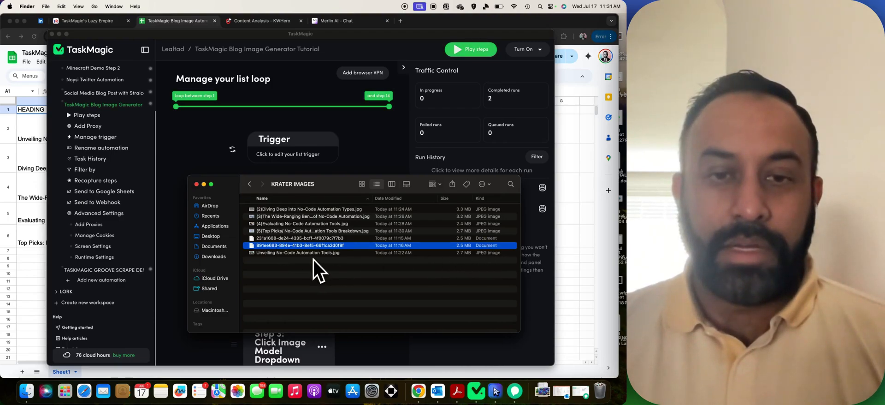
left_click(84, 35)
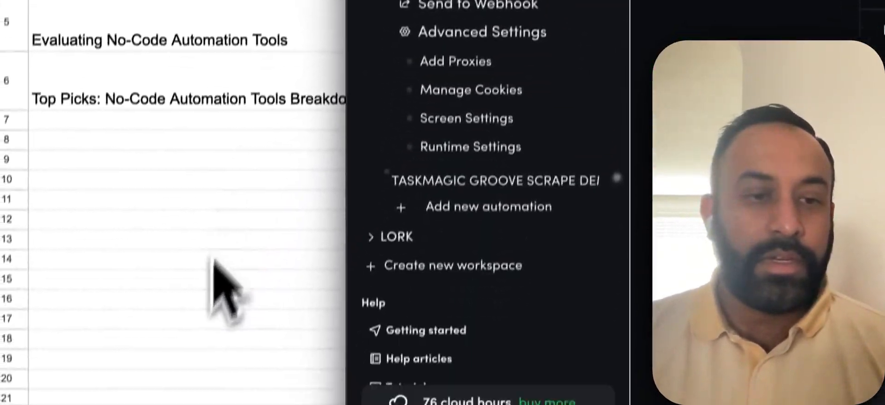
left_click(79, 364)
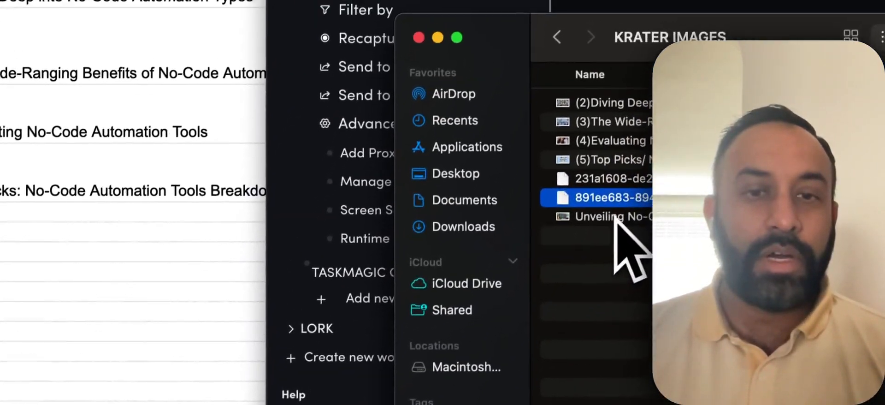
left_click(615, 216)
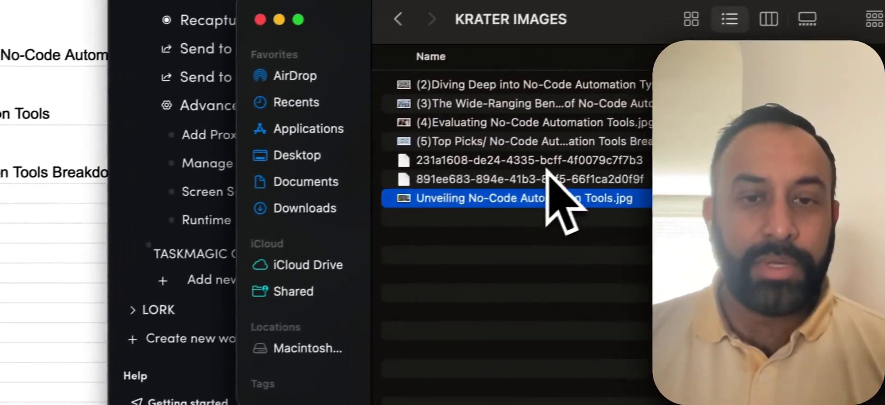
left_click(470, 88)
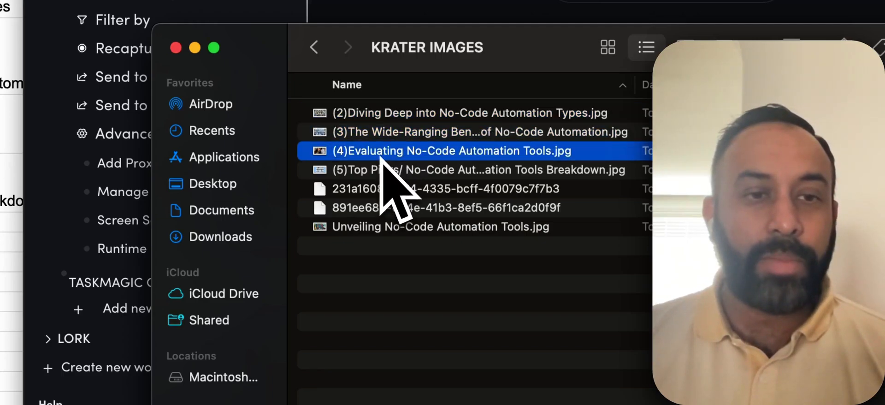
left_click(379, 170)
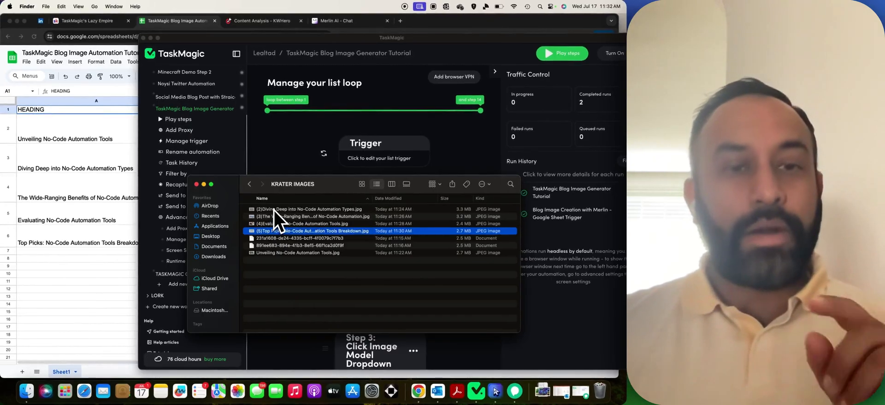
Strip the (2) and (3) prefixes from the Diving Deep and Wide-Ranging Benefits images.
left_click(270, 210)
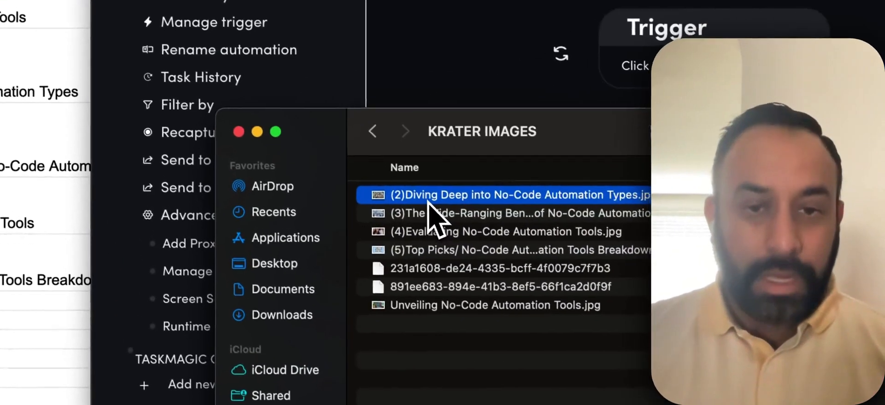
left_click(428, 195)
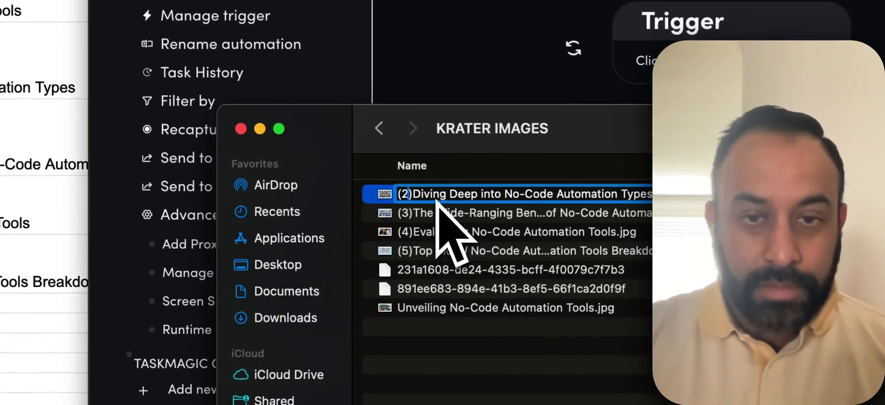
key("BackSpace")
key("Return")
left_click(449, 216)
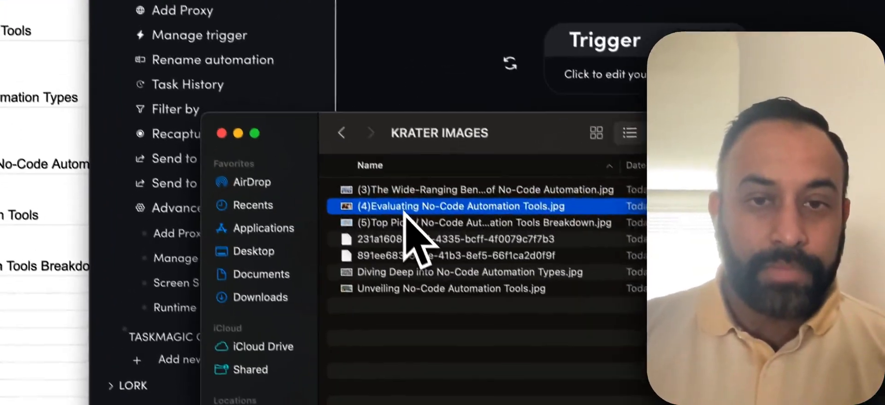
left_click(403, 191)
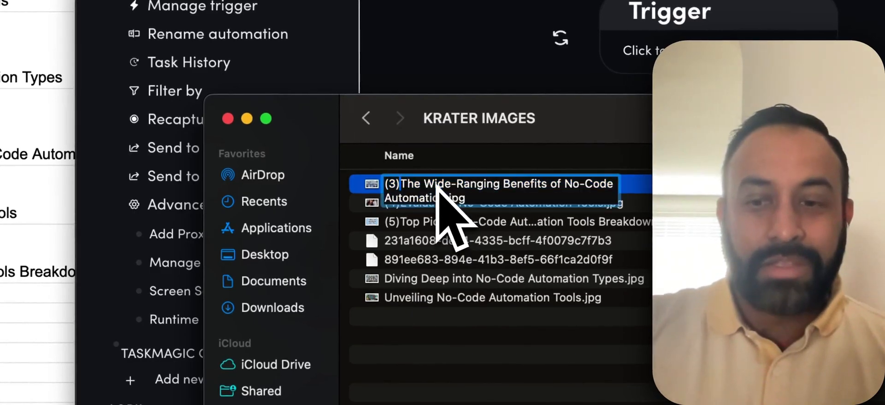
key("BackSpace")
key("BackSpace")
key("BackSpace")
left_click(435, 238)
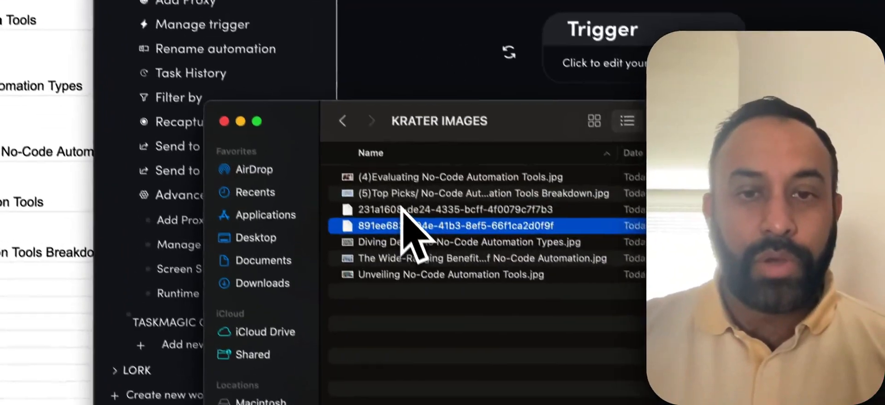
Strip the number prefixes from the Evaluating No-Code Automation Tools and Top Picks images.
left_click(394, 180)
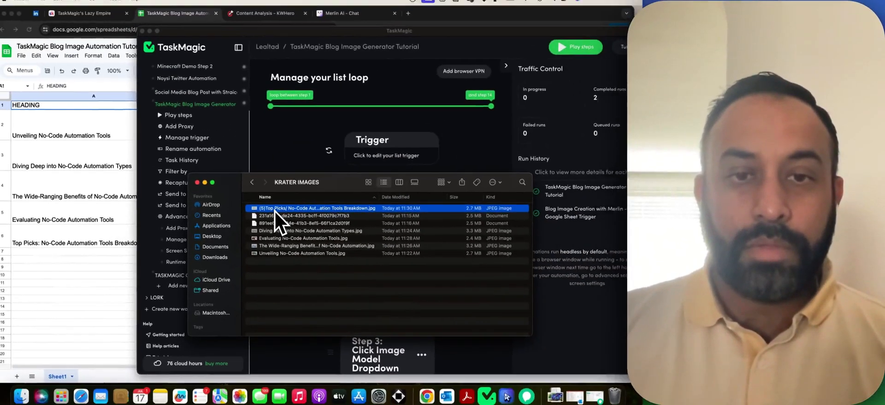
left_click(415, 204)
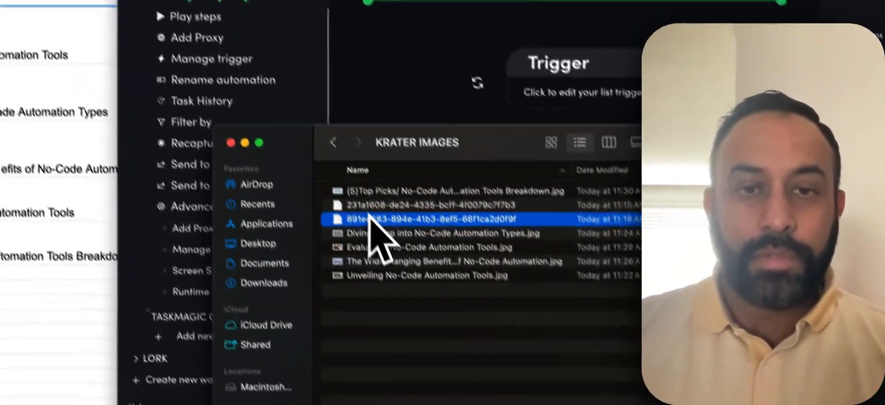
left_click(362, 191)
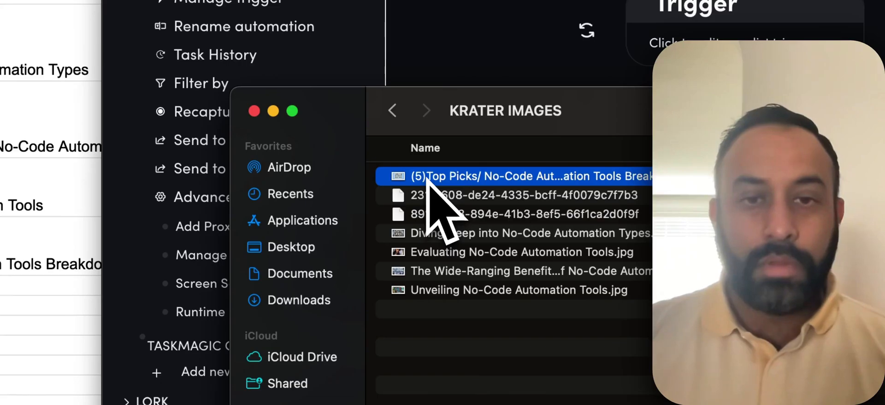
key("BackSpace")
key("BackSpace")
key("BackSpace")
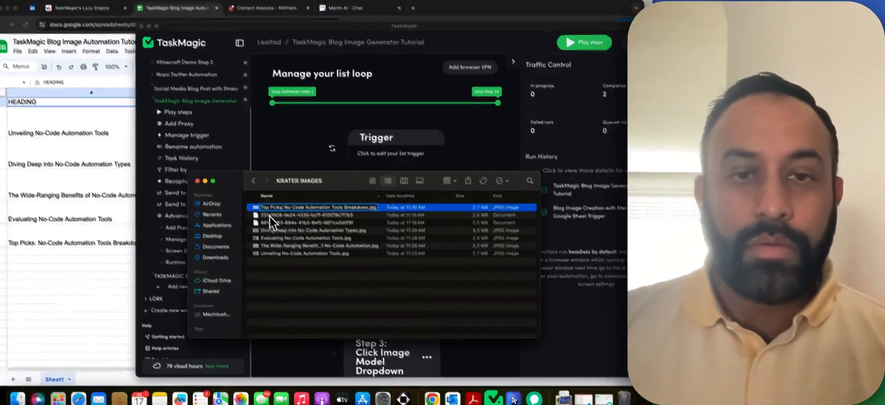
Move the two UUID-named leftover files to the Trash and return to the spreadsheet.
left_click(433, 202)
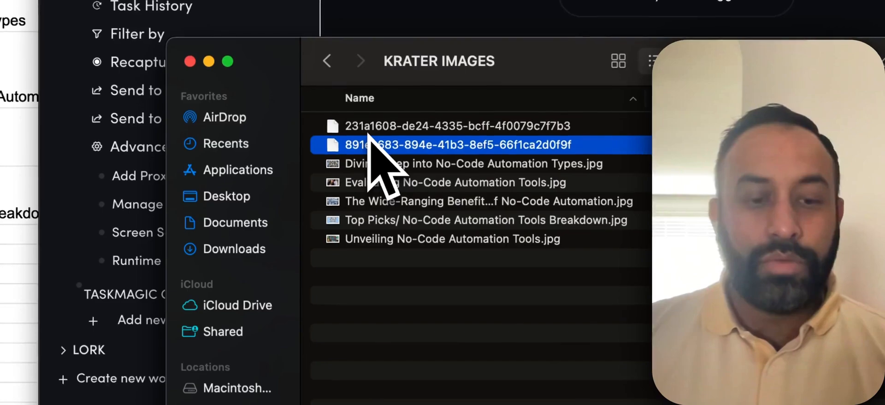
left_click(382, 137, "shift")
right_click(399, 133)
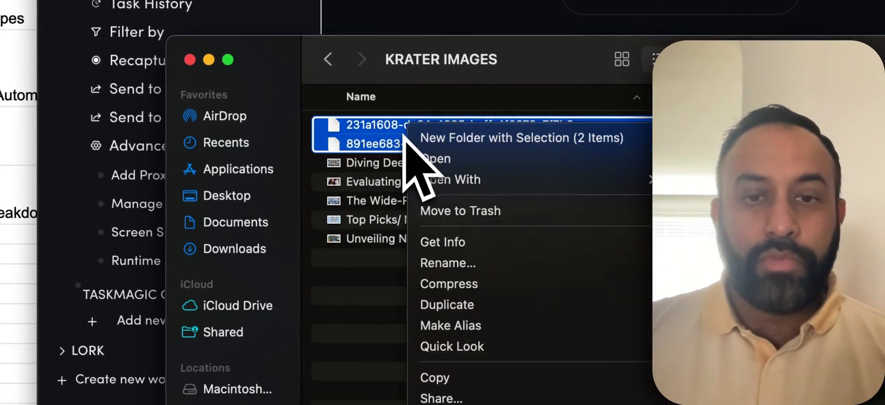
left_click(454, 210)
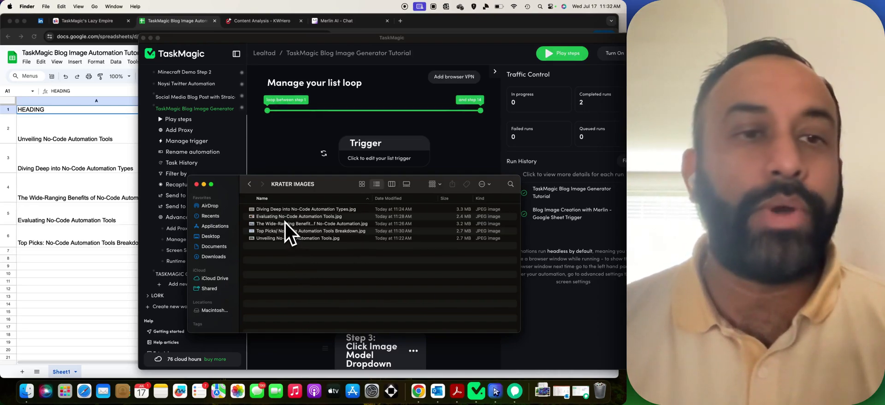
left_click(127, 163)
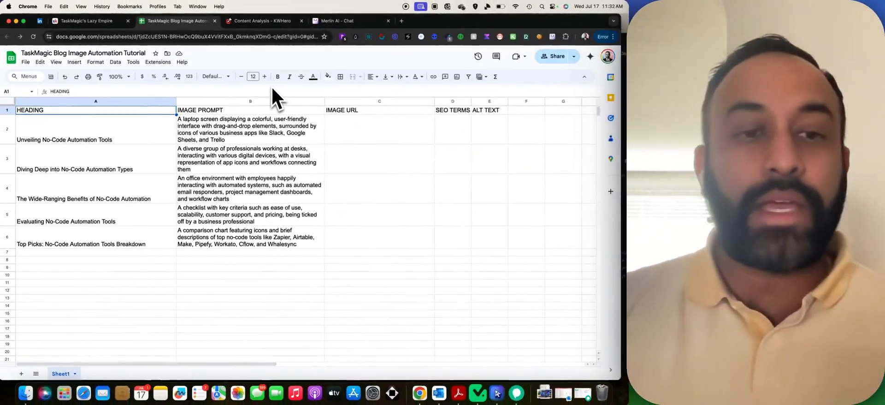
In the KWHero post, place the cursor at the Unveiling No-Code Automation Tools heading after checking the heading spreadsheet.
left_click(256, 20)
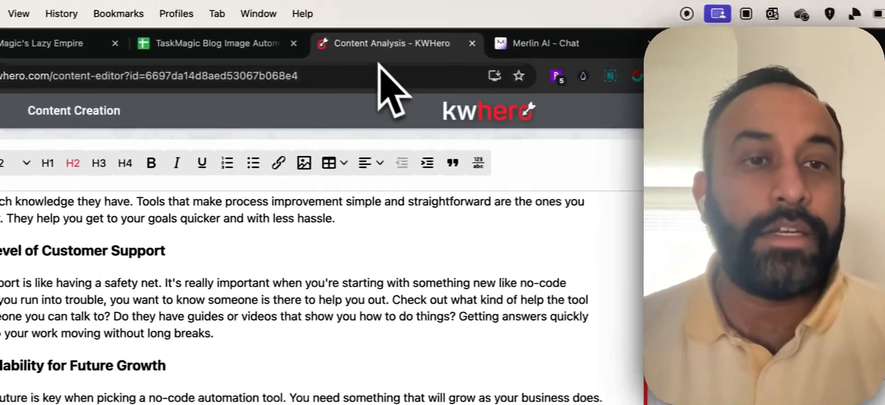
scroll(386, 342, "up", 10)
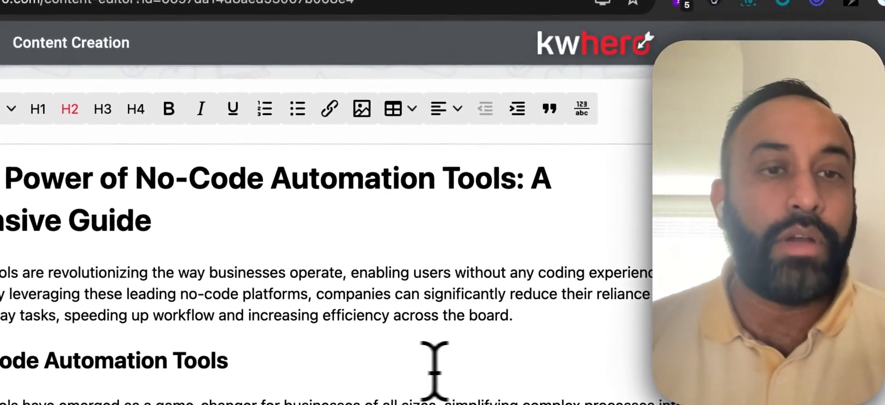
left_click(314, 359)
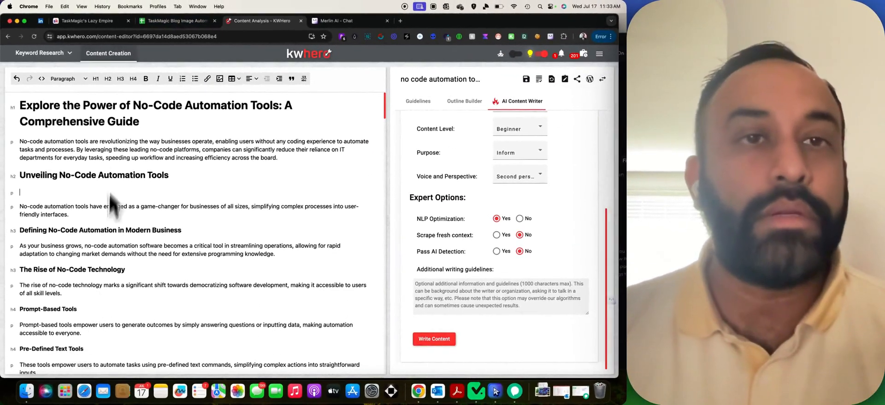
left_click(157, 6)
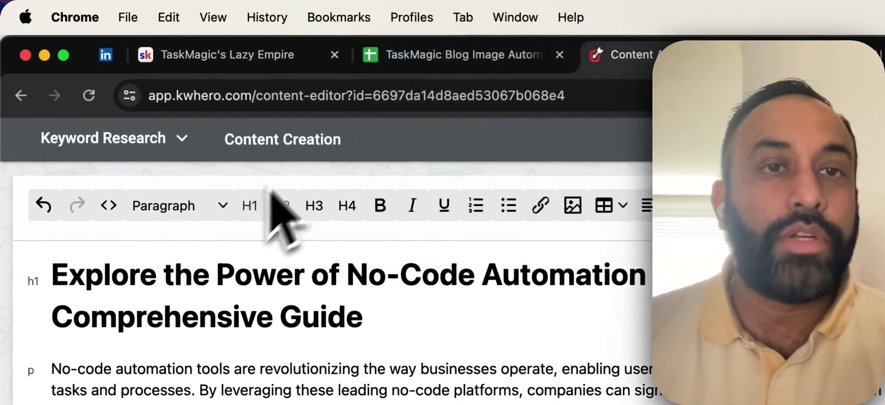
left_click(155, 22)
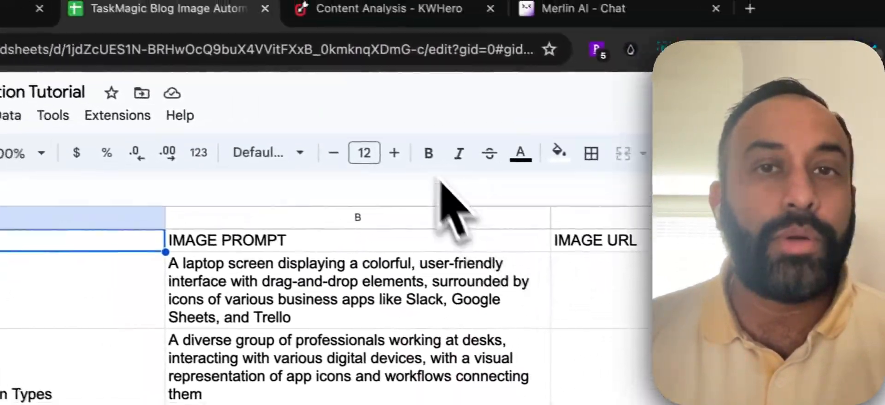
left_click(632, 55)
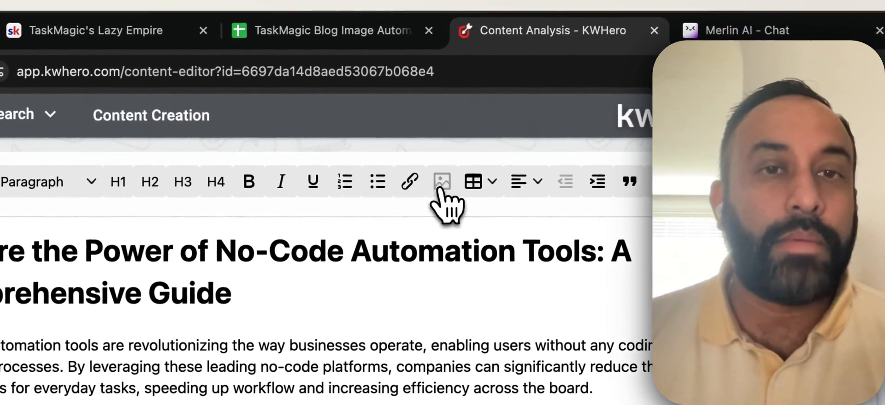
Open the Insert Image dialog, cancel it without inserting, and return to TaskMagic.
left_click(416, 192)
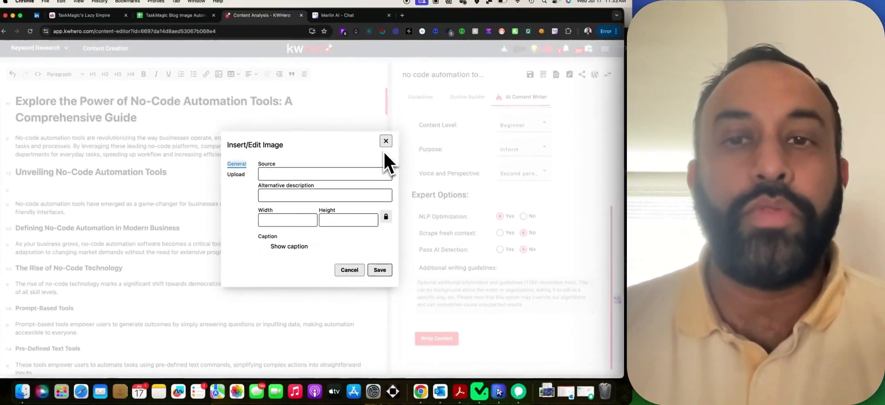
left_click(400, 108)
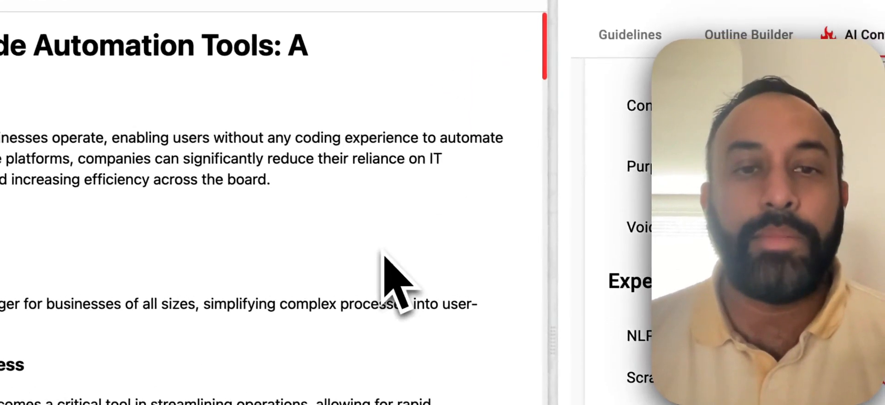
scroll(369, 277, "down", 1)
scroll(364, 280, "down", 1)
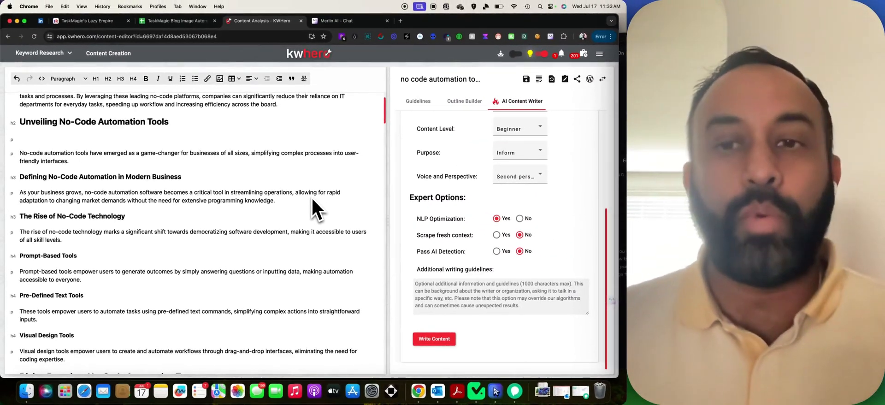
left_click(484, 397)
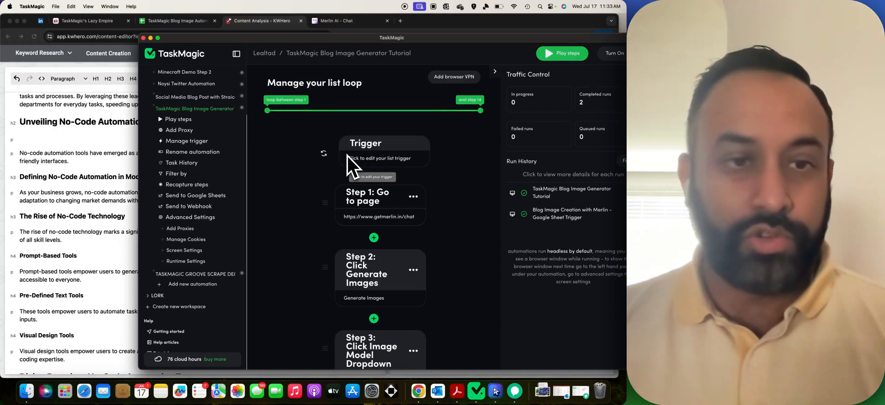
Delete the blank line under the Unveiling heading, check the image prompts sheet, then return to TaskMagic.
left_click(111, 142)
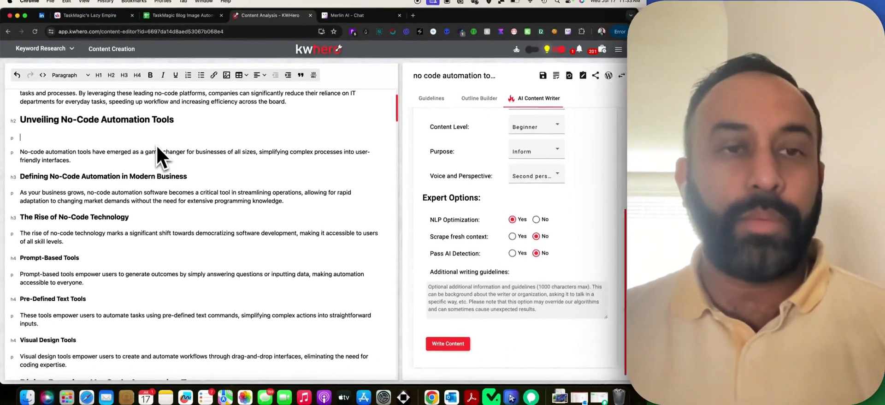
key("BackSpace")
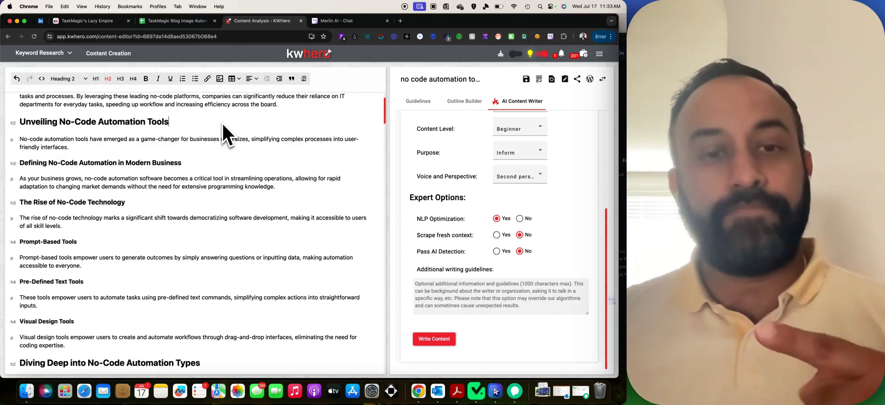
left_click(475, 391)
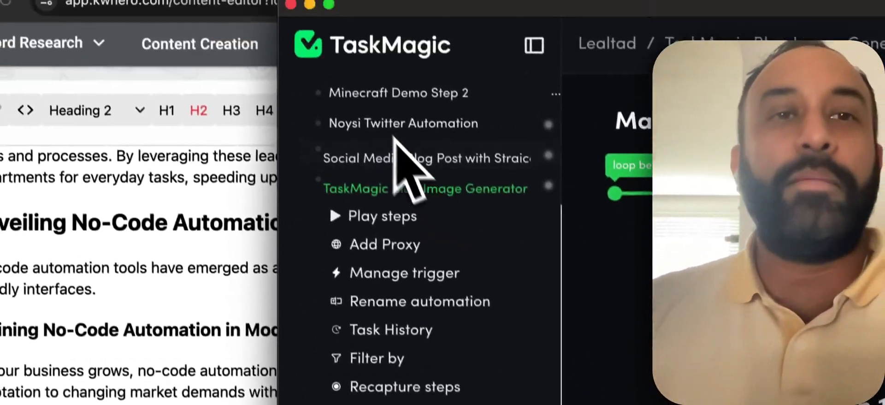
left_click(318, 43)
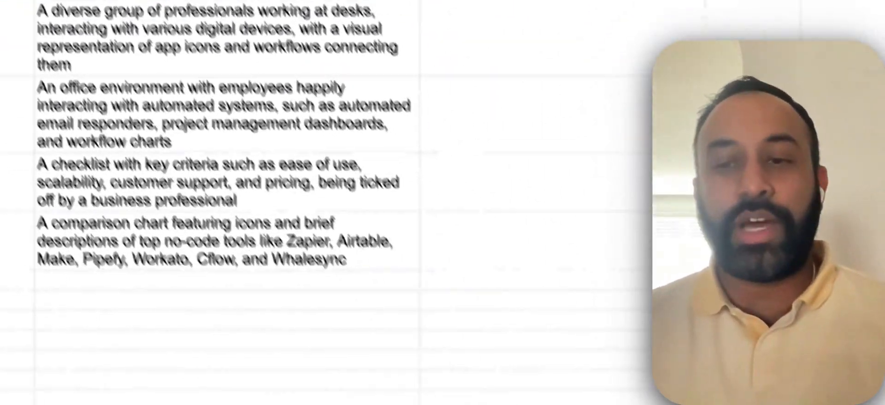
left_click(608, 390)
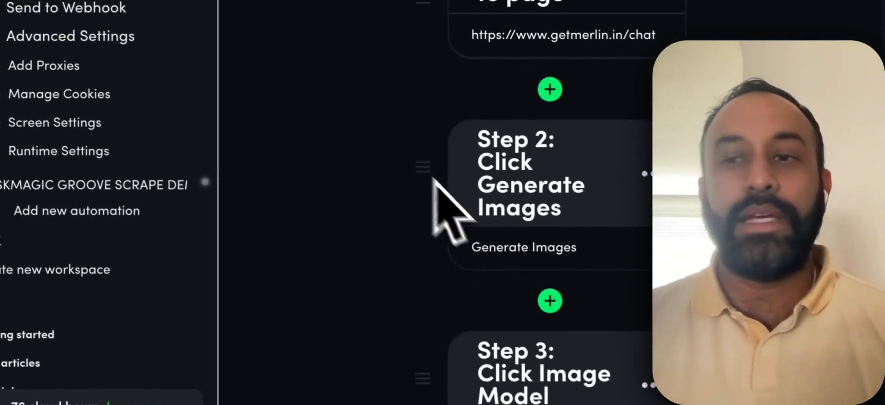